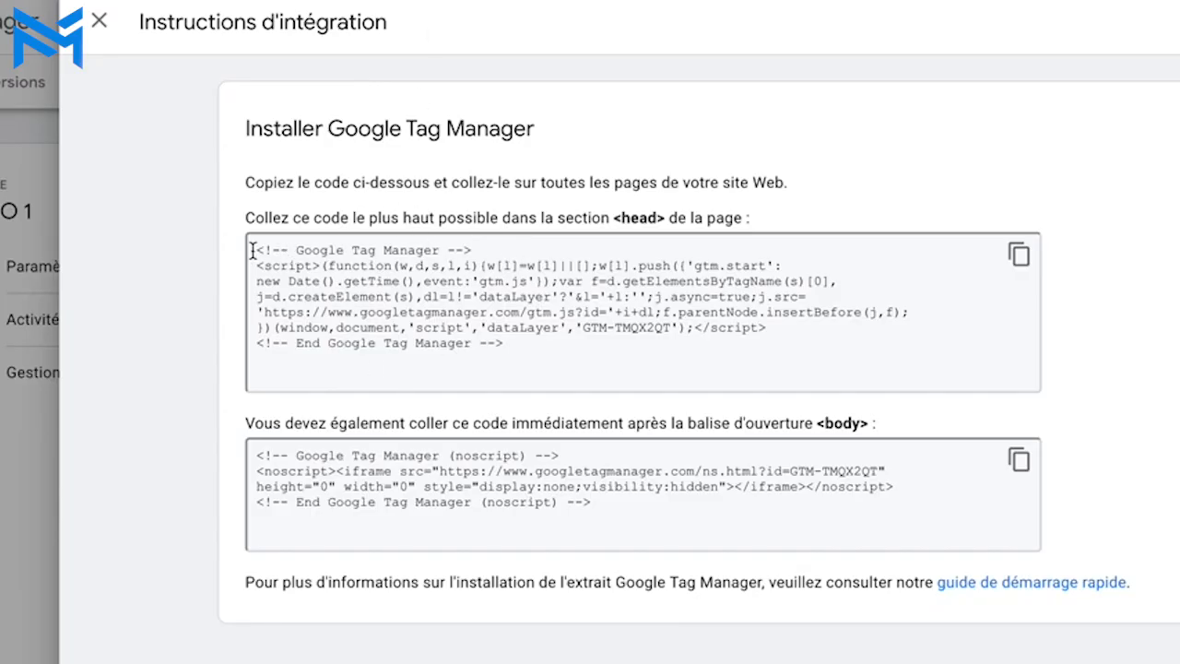
# Examine the Google Tag Manager head code and the gtag.js snippet in the Universal Analytics migration guide.
pyautogui.moveTo(258, 249); pyautogui.dragTo(475, 246)
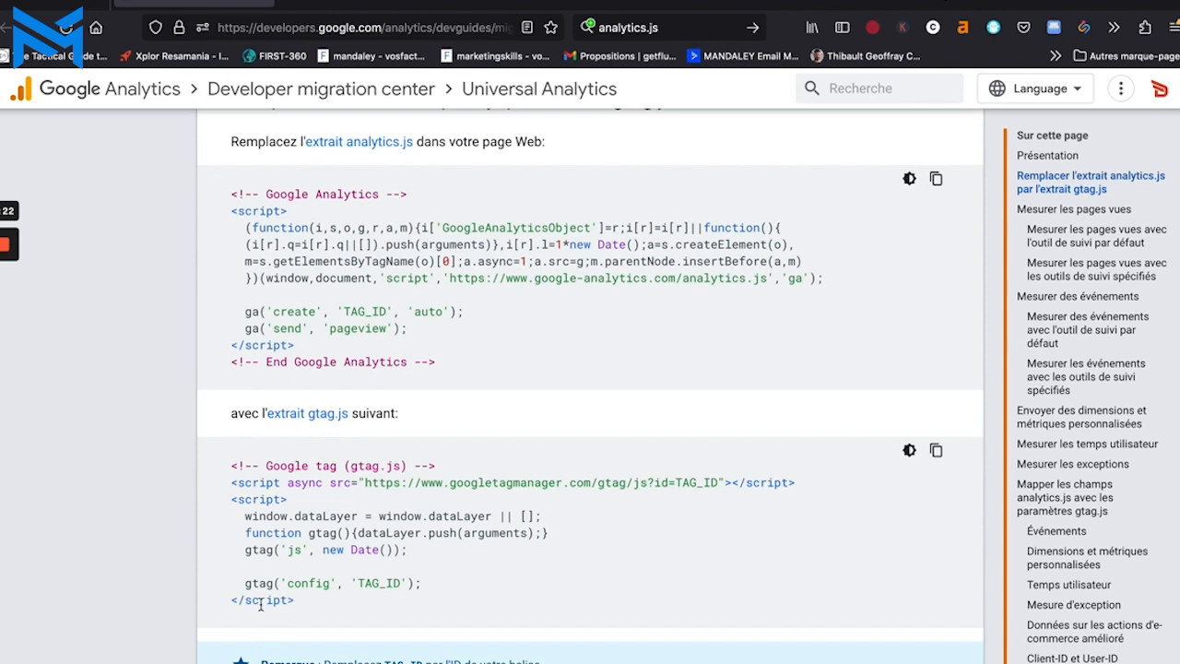
pyautogui.moveTo(230, 604); pyautogui.dragTo(320, 606)
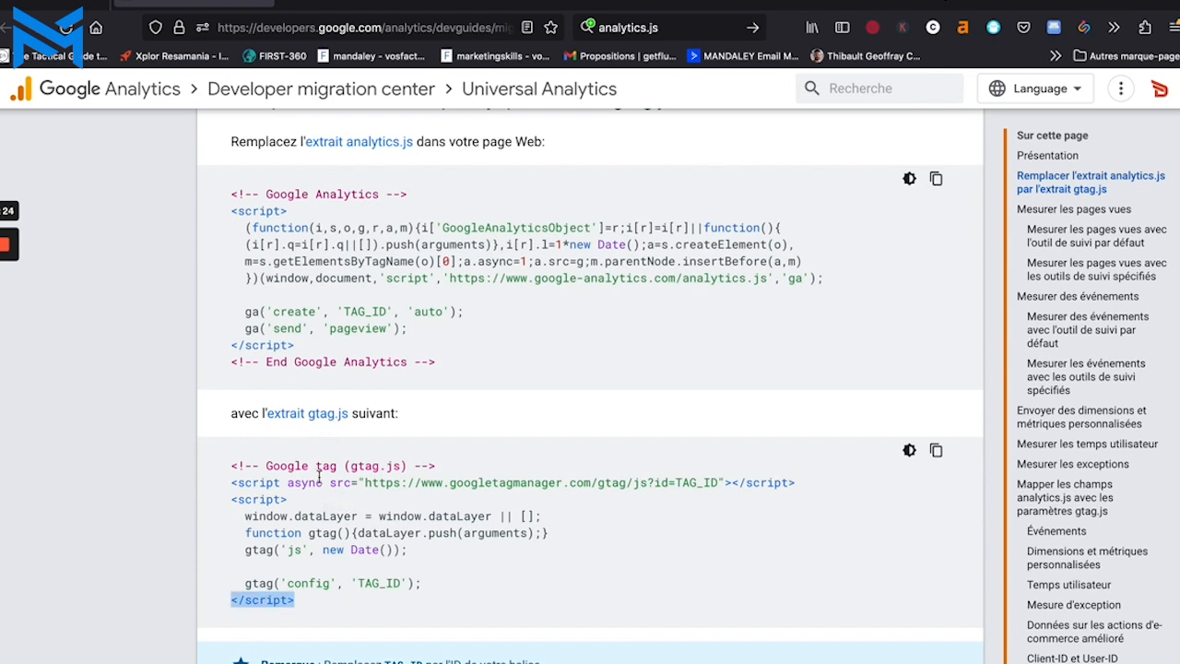
pyautogui.click(297, 612)
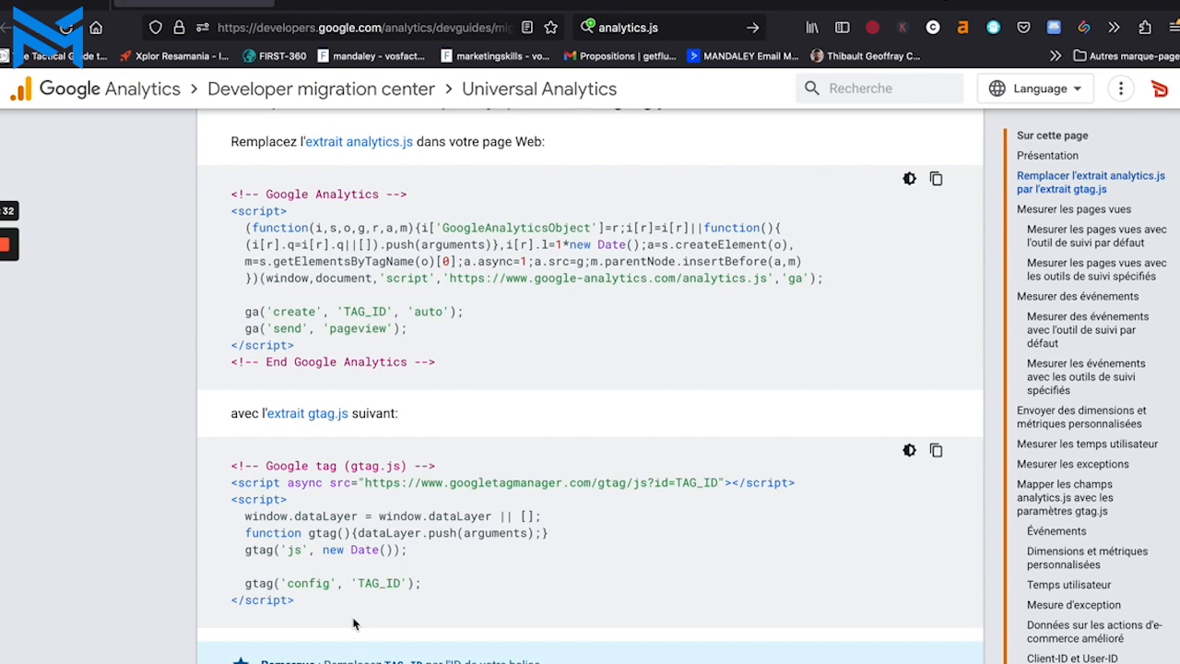
# Switch to Google Analytics and start a new Google Analytics 4 property in the DEMO 1 account, naming it "mon site GA4".
pyautogui.click(366, 4)
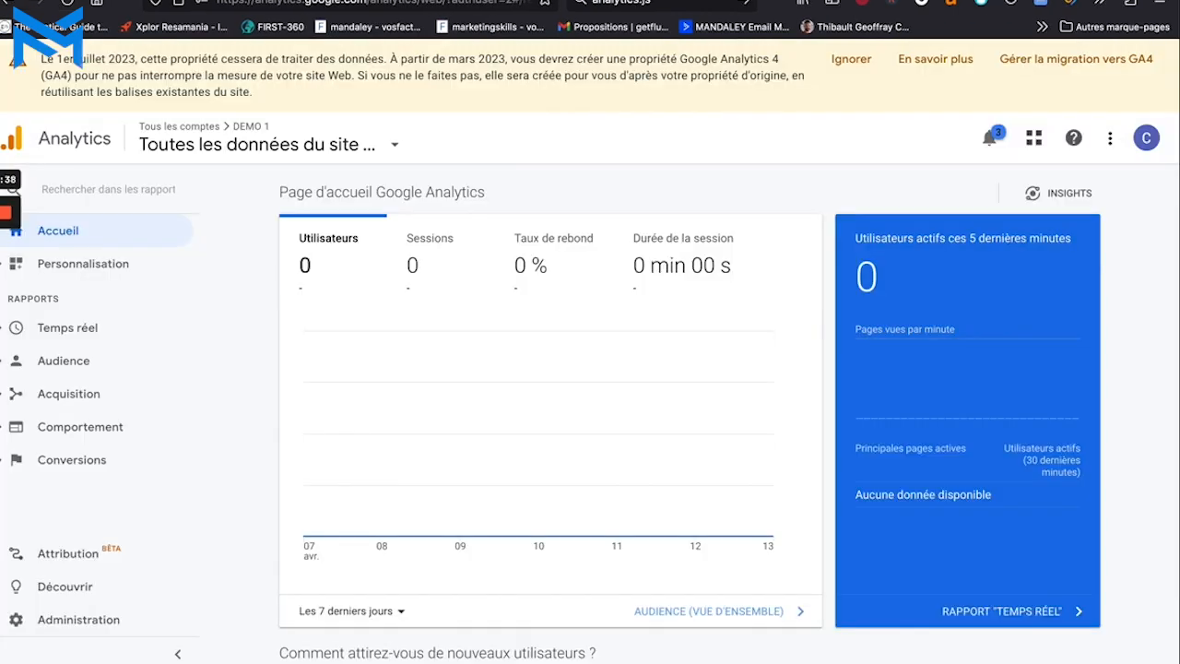
pyautogui.moveTo(480, 506)
pyautogui.click(137, 624)
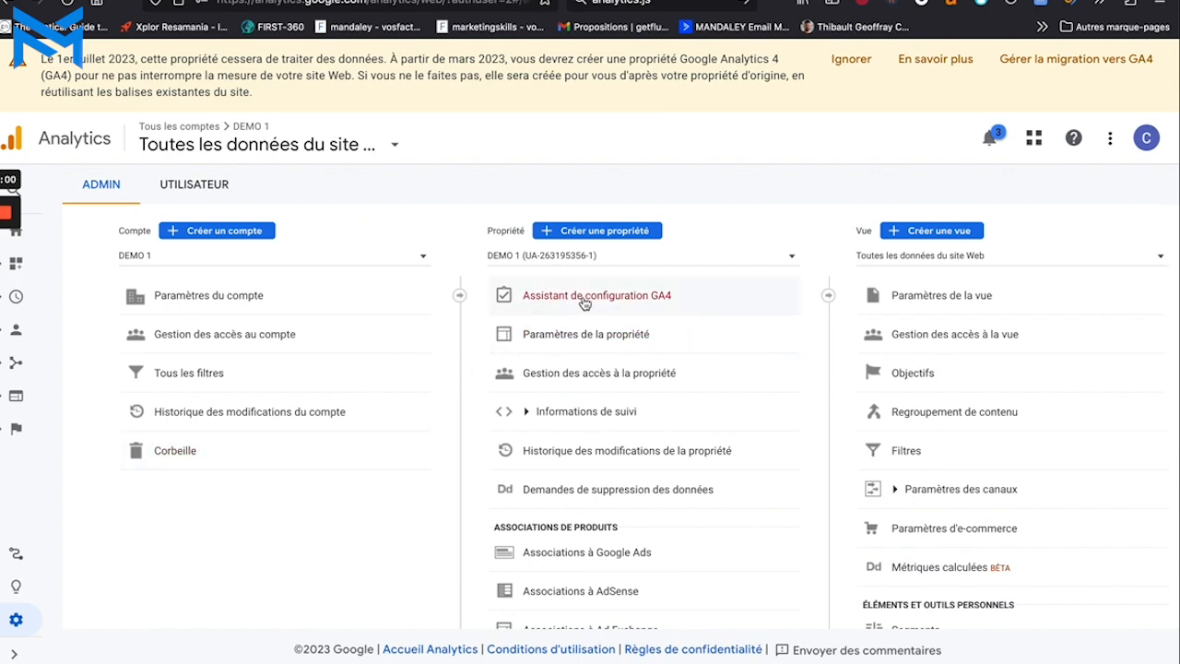
pyautogui.click(609, 230)
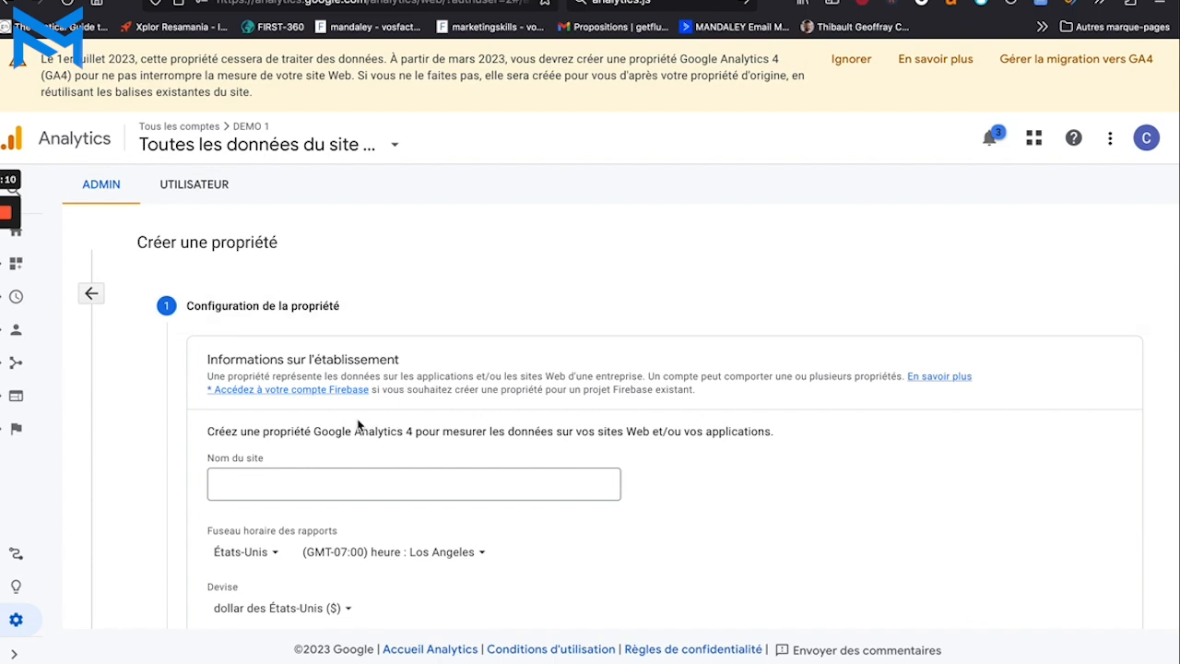
pyautogui.moveTo(314, 431); pyautogui.dragTo(430, 432)
pyautogui.scroll(-3, 405, 335)
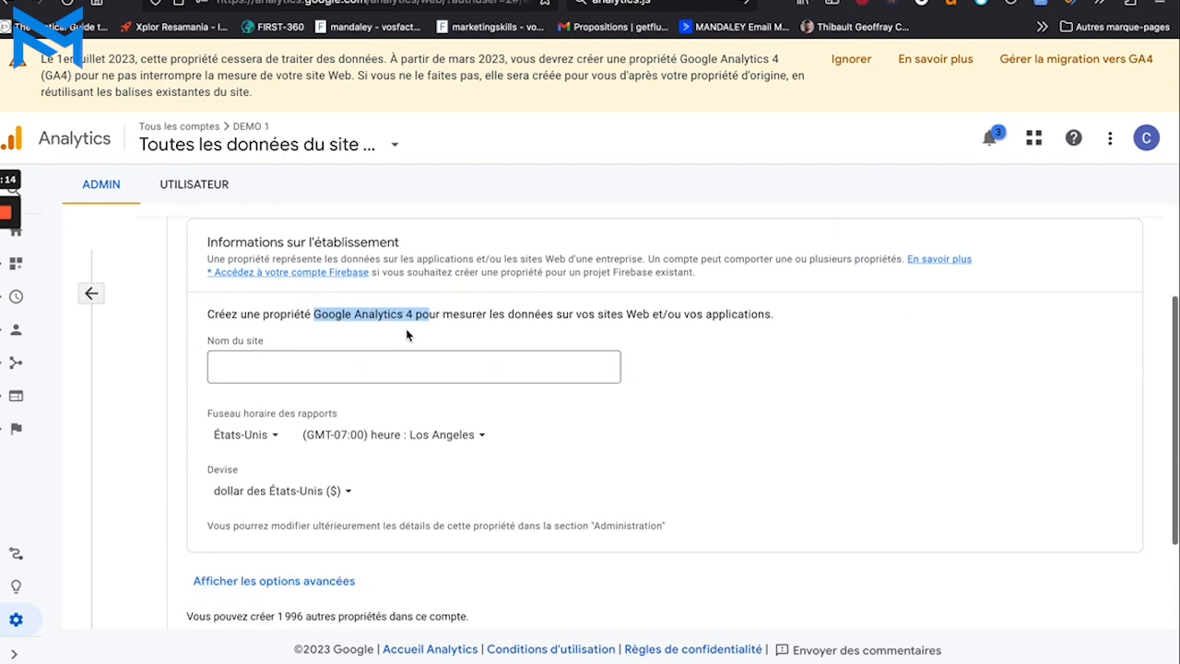
pyautogui.click(356, 366)
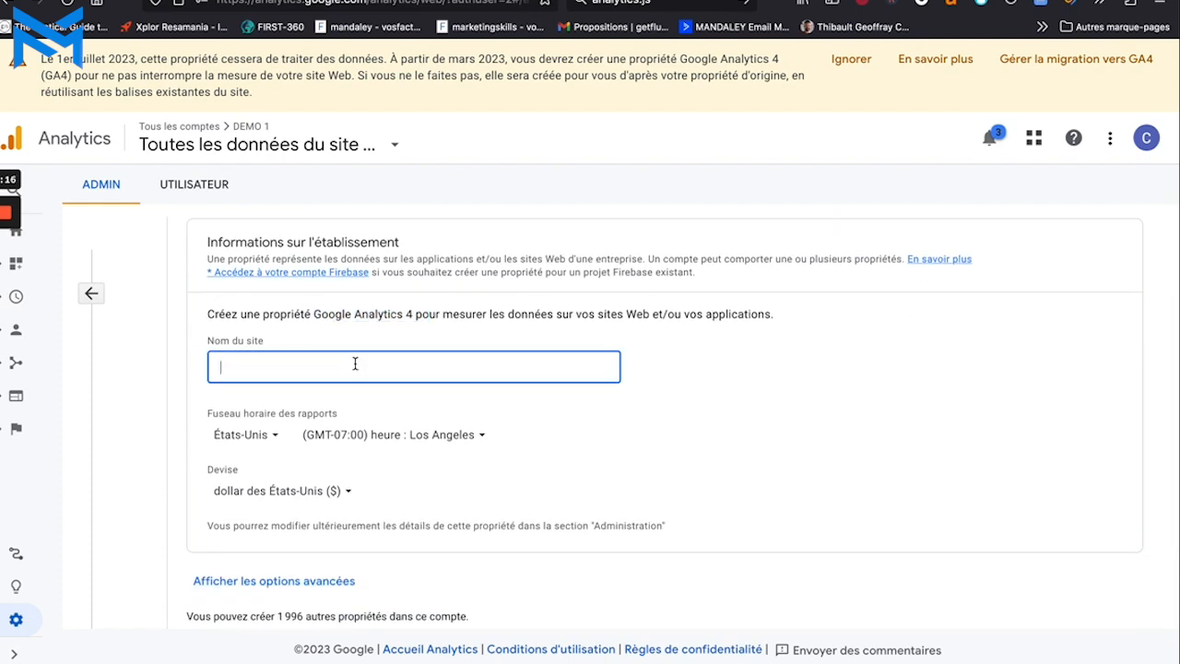
pyautogui.write('mon site GA4')
# Set the new property's reporting time zone to France and its currency to euro (€).
pyautogui.scroll(-2, 250, 354)
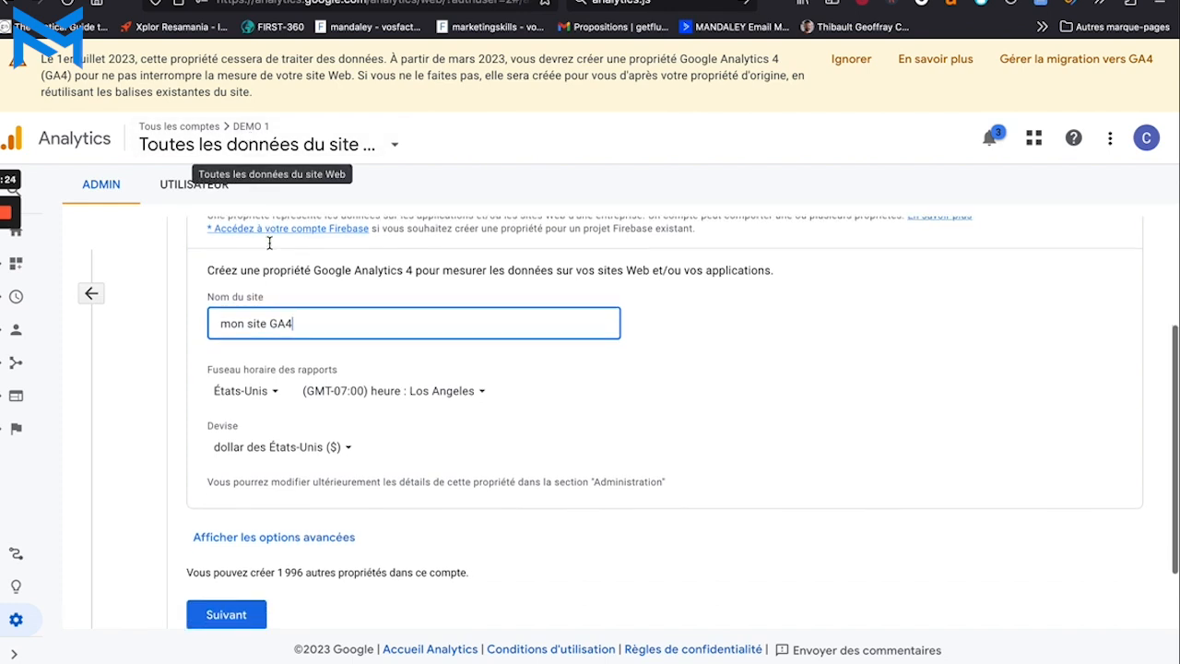
pyautogui.click(247, 354)
pyautogui.write('fr')
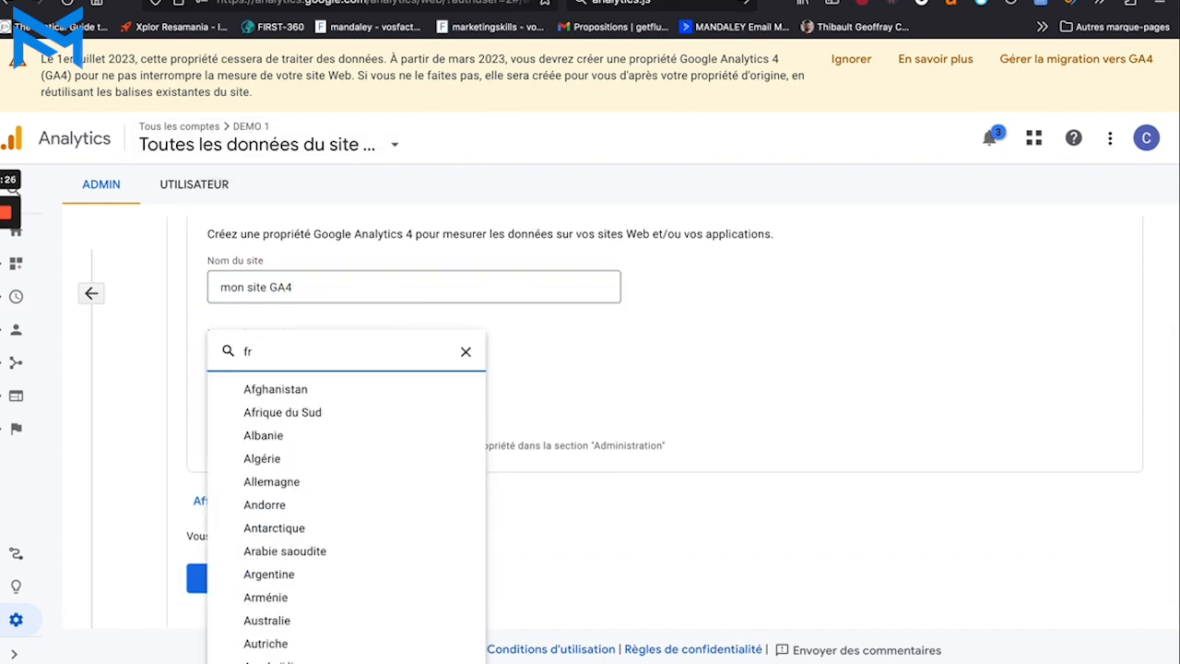
pyautogui.click(262, 414)
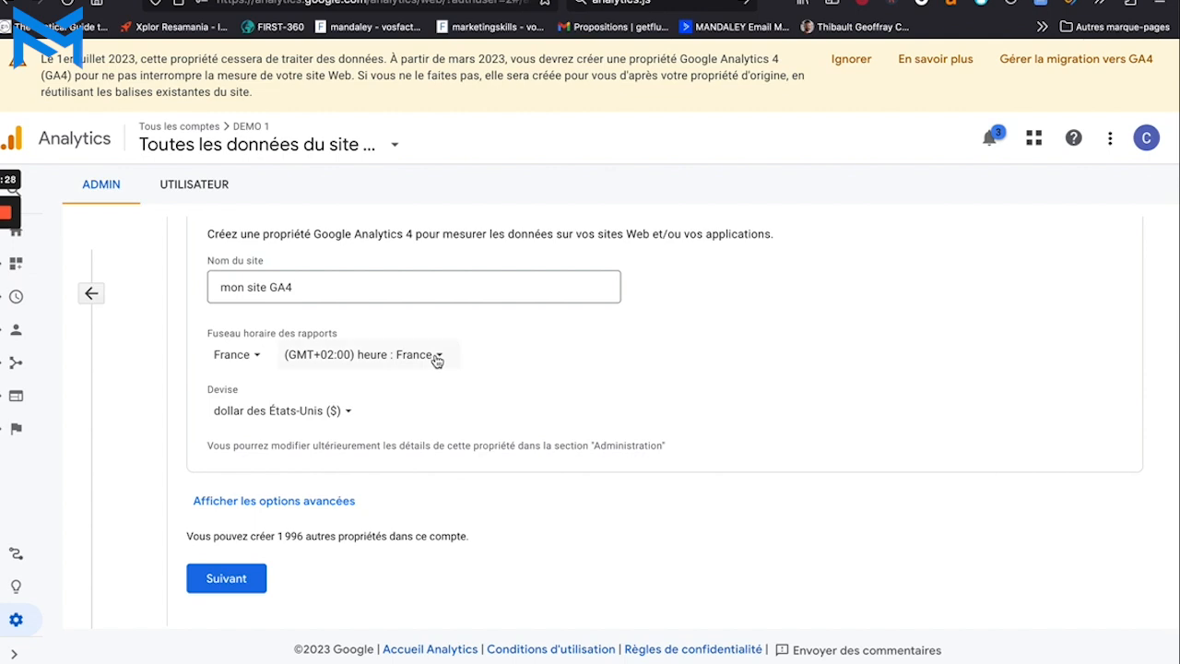
pyautogui.click(309, 411)
pyautogui.write('eu')
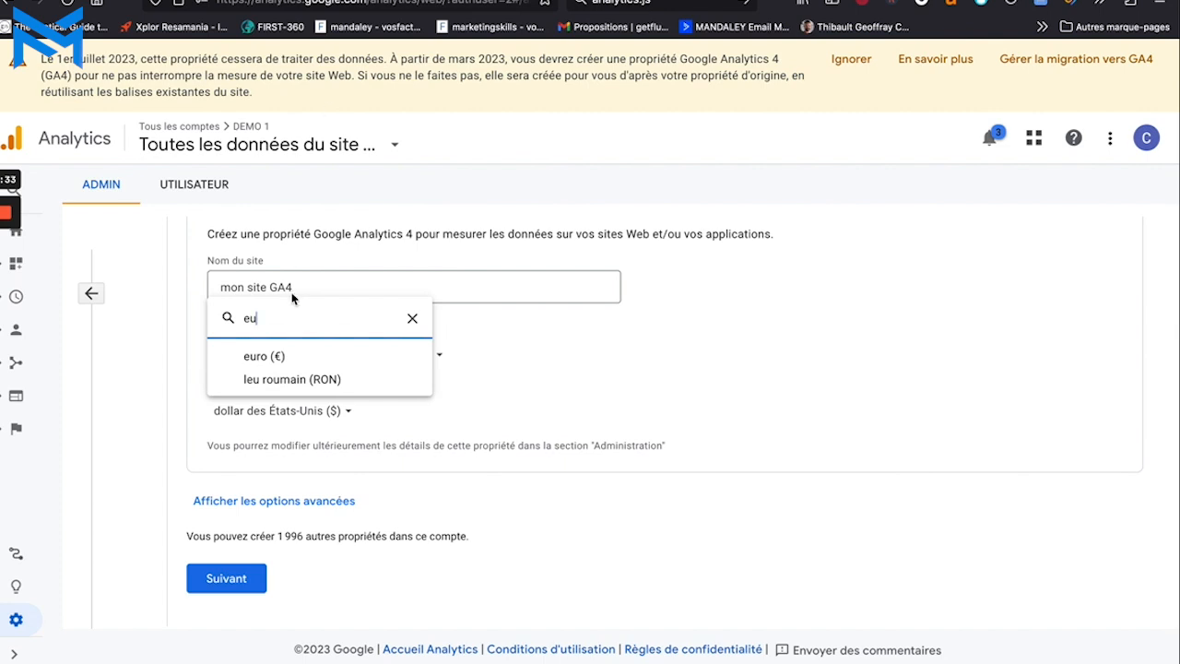
pyautogui.click(264, 358)
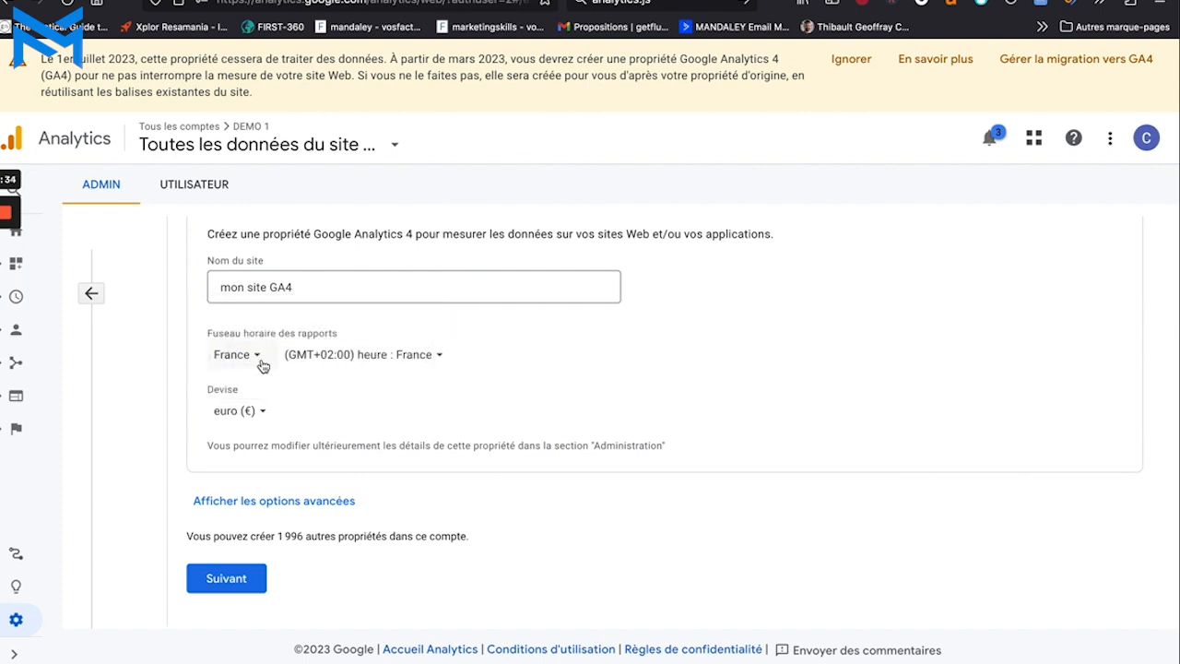
# Continue to the business information section and create the property.
pyautogui.scroll(-1, 264, 369)
pyautogui.click(225, 534)
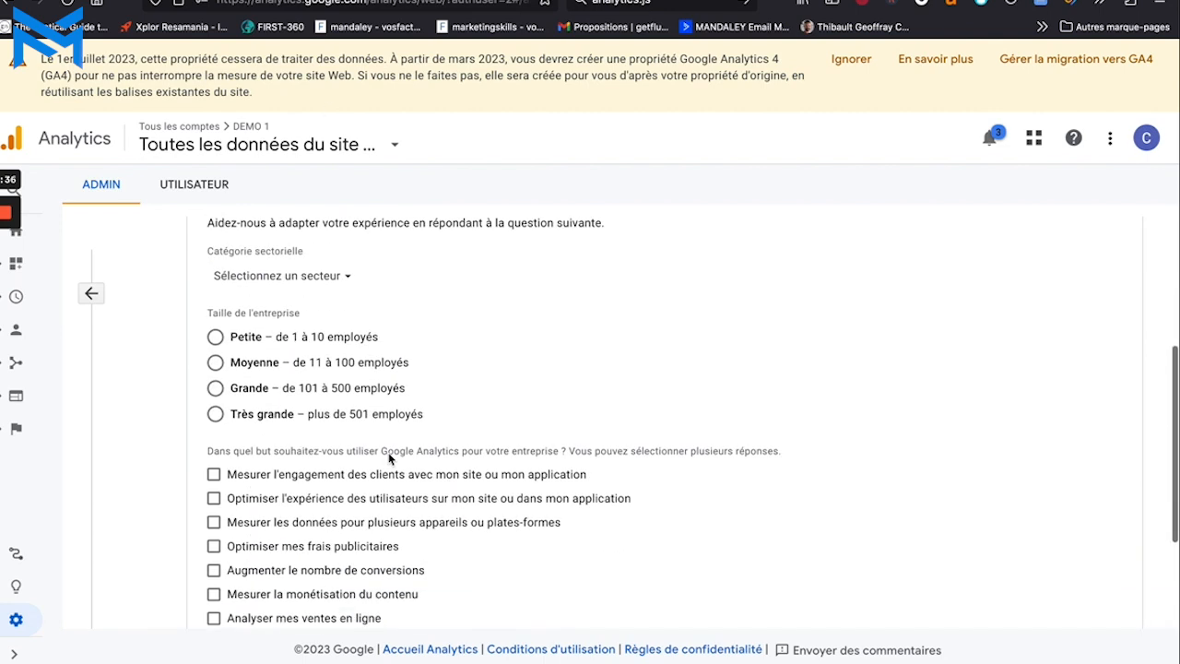
pyautogui.scroll(-2, 390, 454)
pyautogui.click(223, 593)
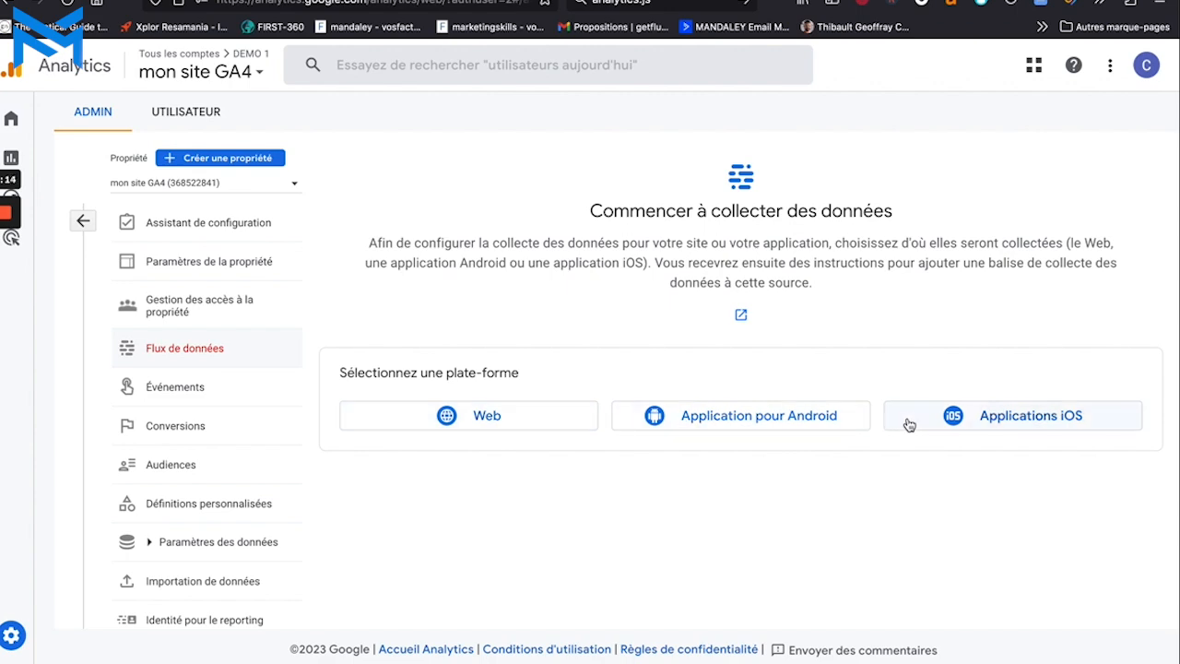
pyautogui.click(512, 417)
pyautogui.click(548, 205)
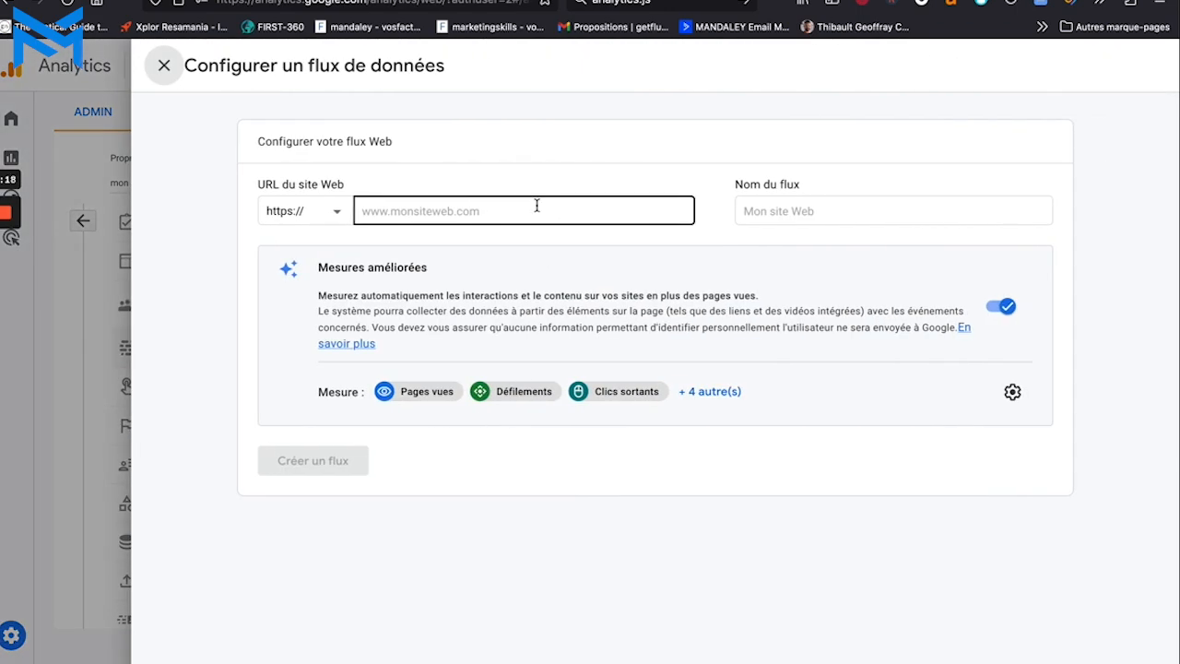
pyautogui.click(536, 206)
pyautogui.write('ww')
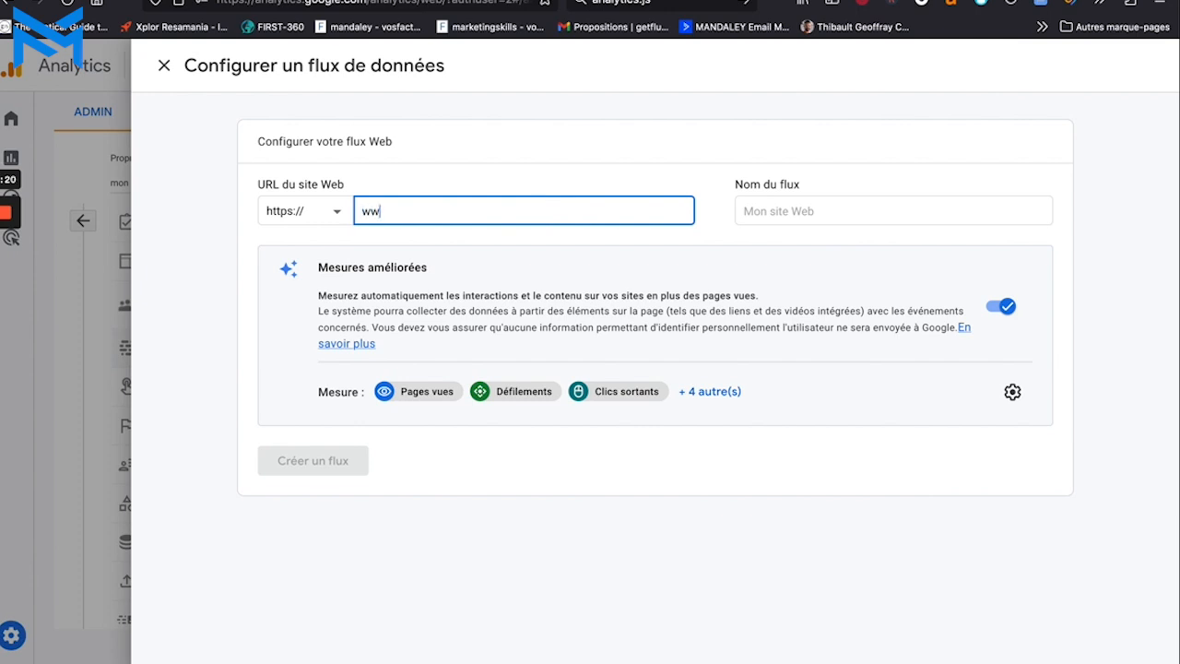
pyautogui.write('w.monsite.fr')
pyautogui.click(833, 224)
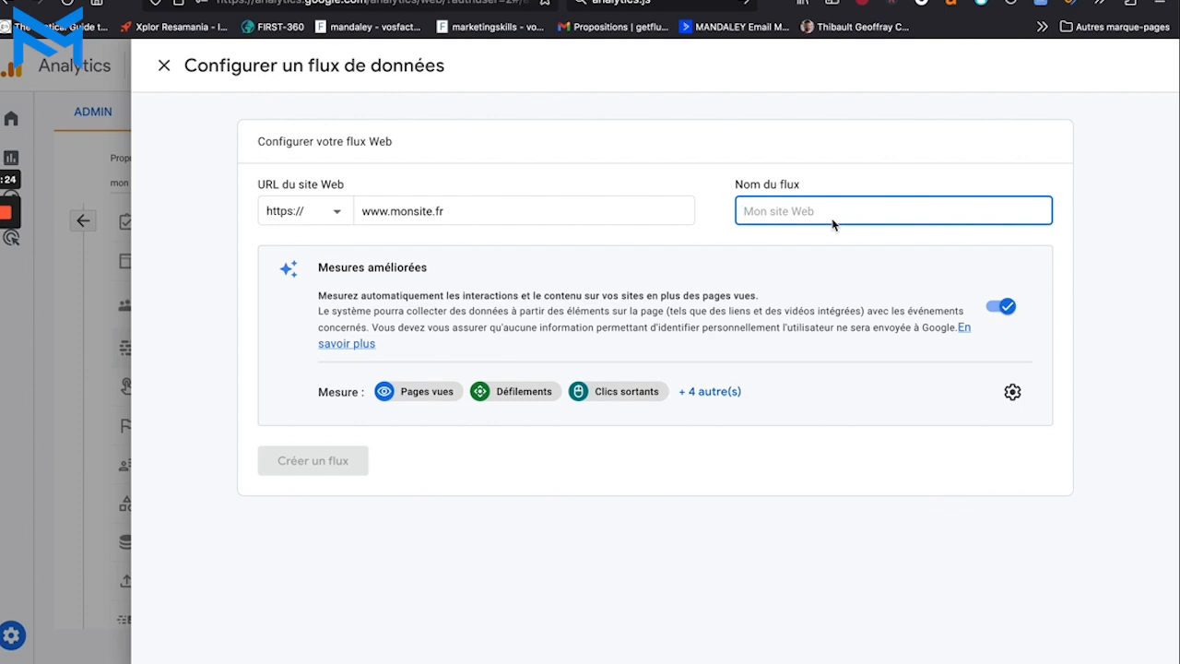
pyautogui.write('Mon site')
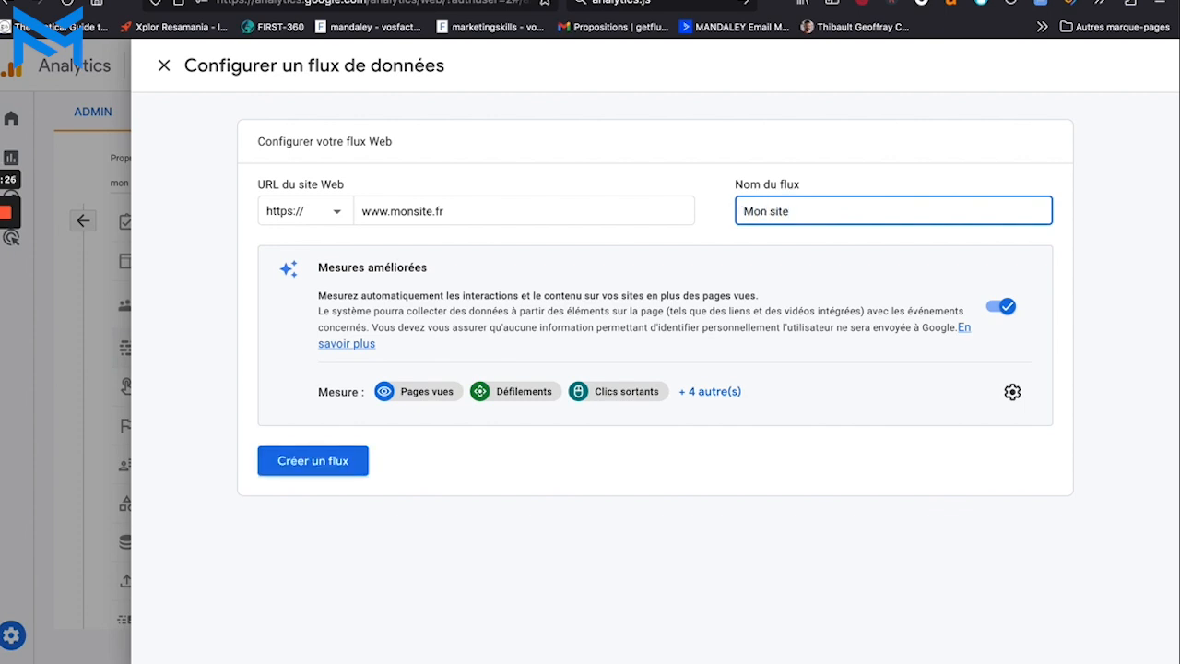
pyautogui.write(' web')
# Examine all enhanced measurement events and their detailed settings for the web stream without changing them.
pyautogui.click(703, 392)
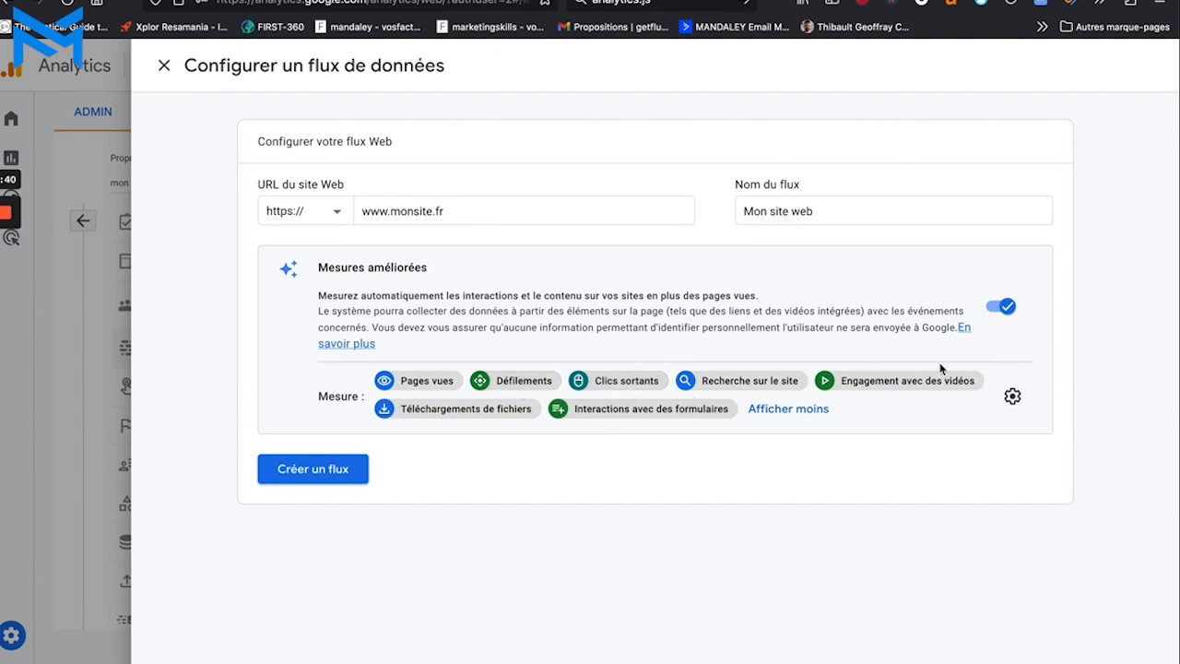
pyautogui.click(1013, 397)
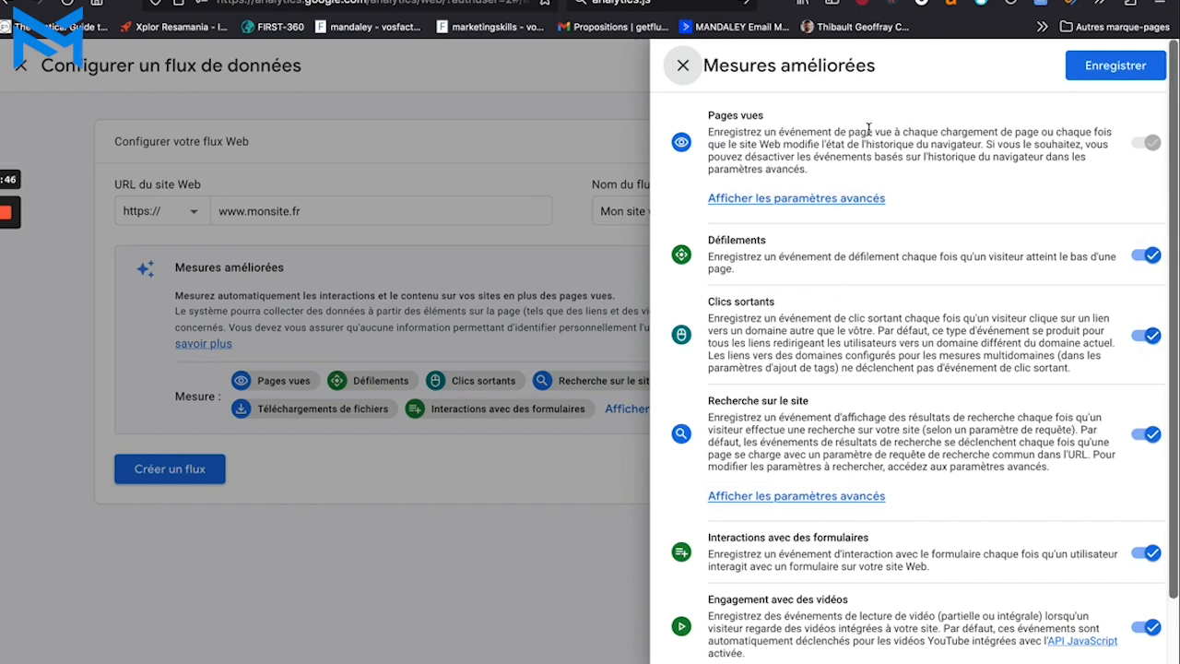
pyautogui.scroll(-2, 1140, 153)
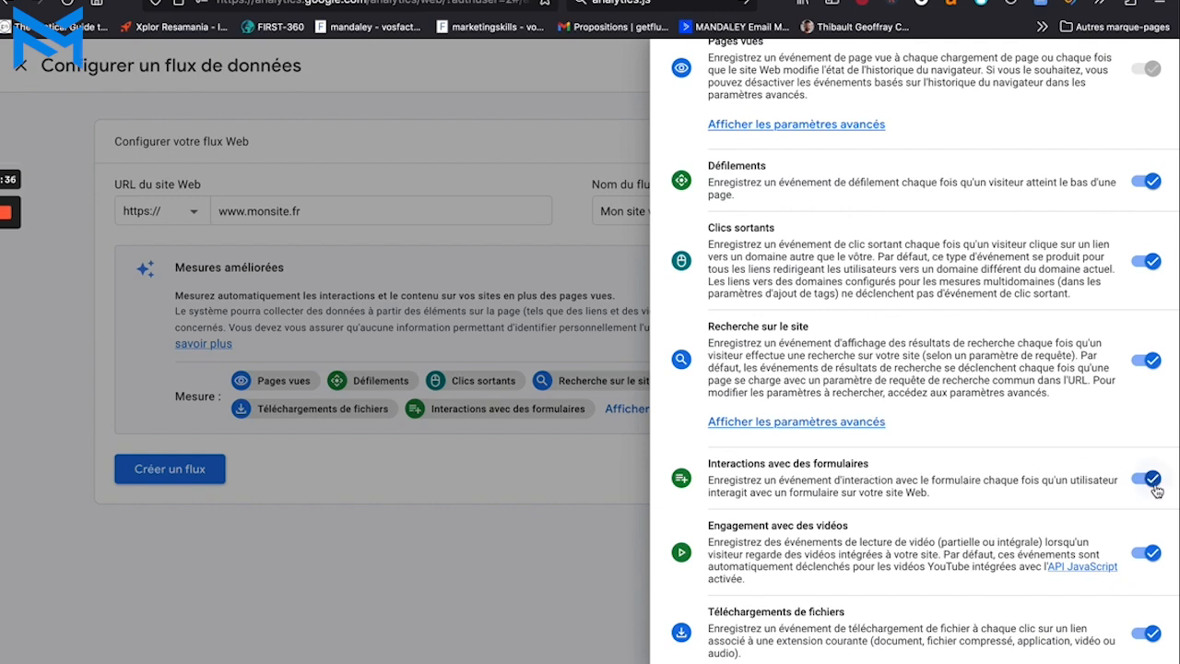
pyautogui.scroll(3, 1107, 452)
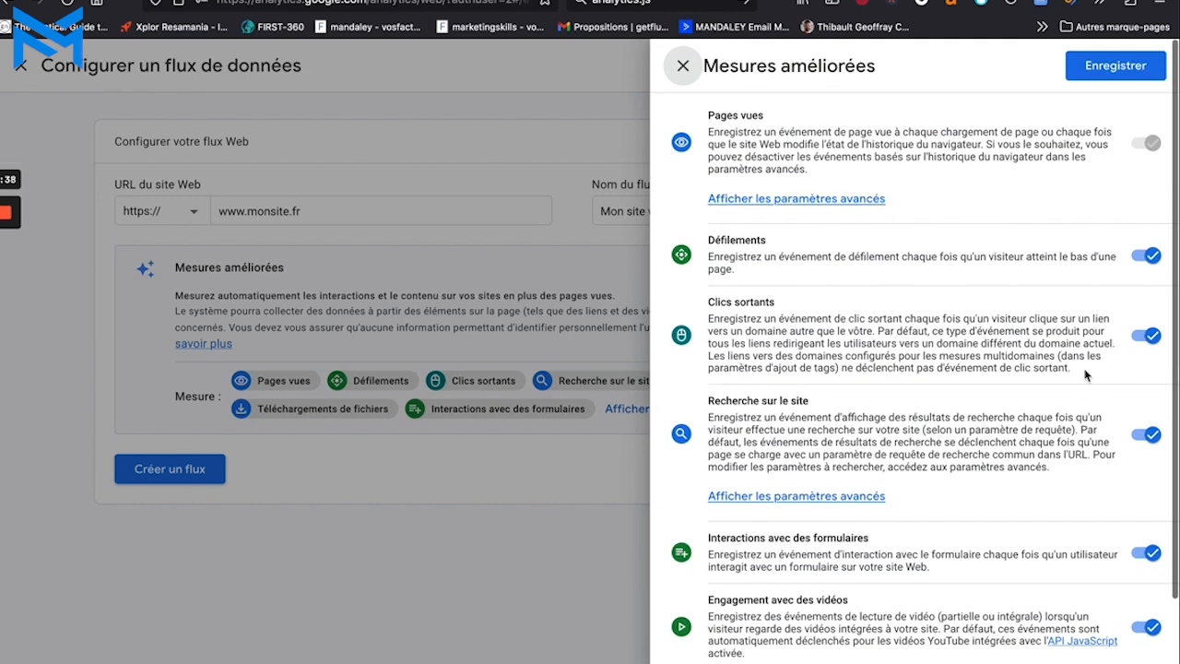
pyautogui.click(681, 67)
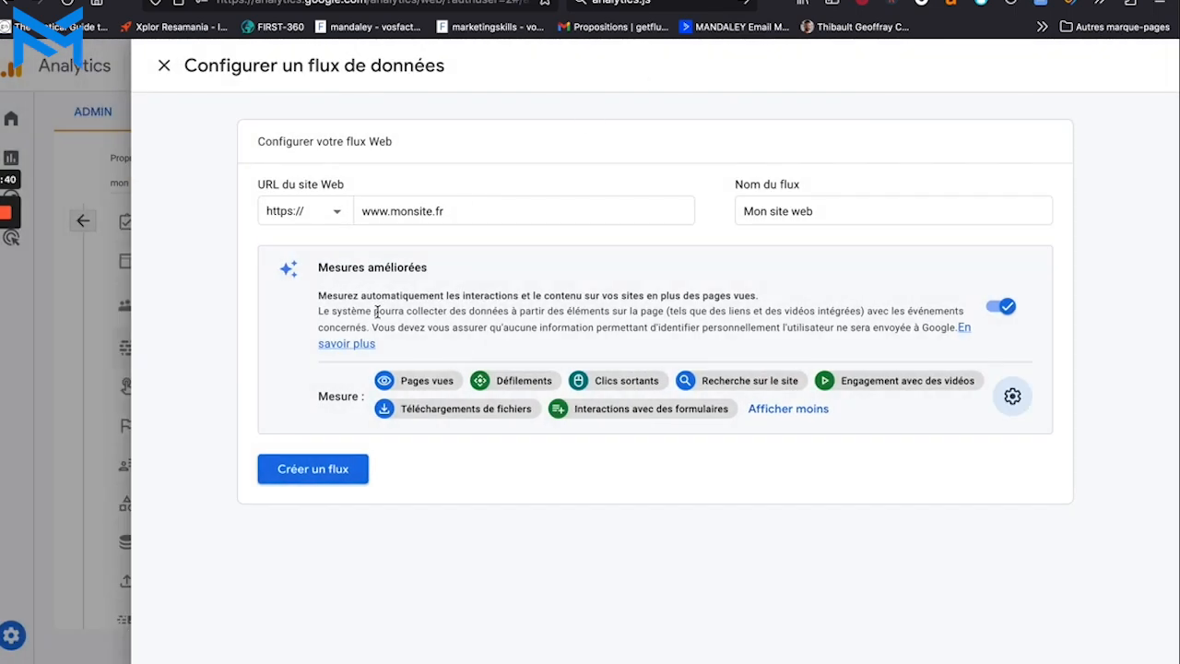
# Create the web stream and check which platforms are offered for adding another data stream.
pyautogui.click(333, 471)
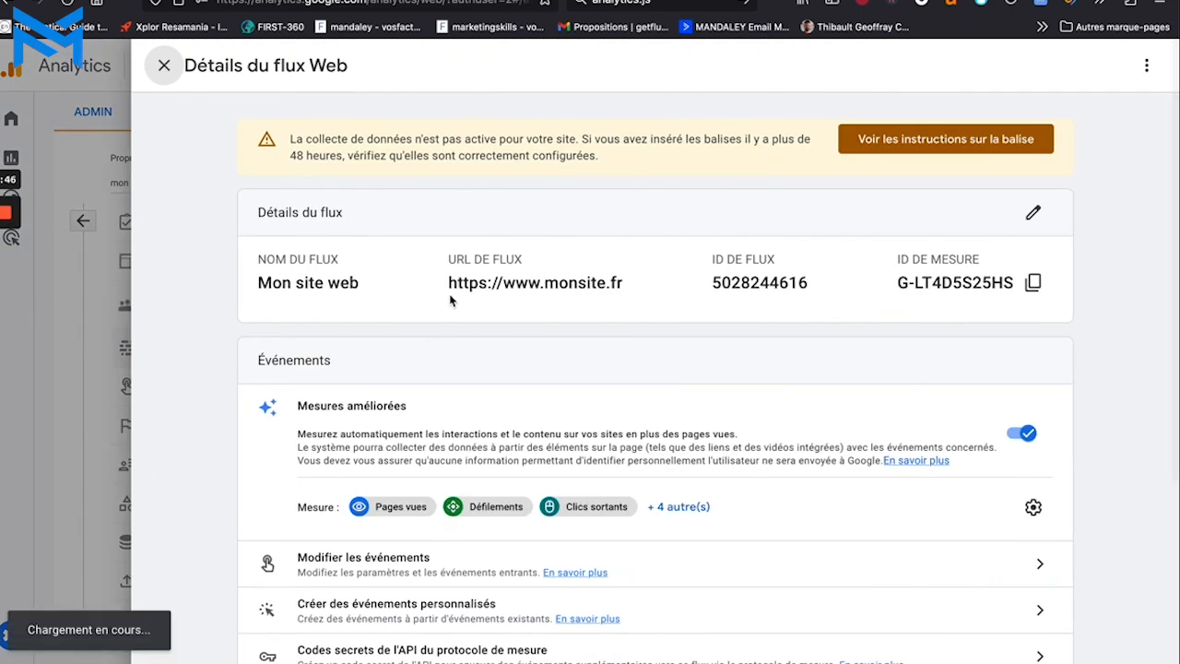
pyautogui.click(165, 67)
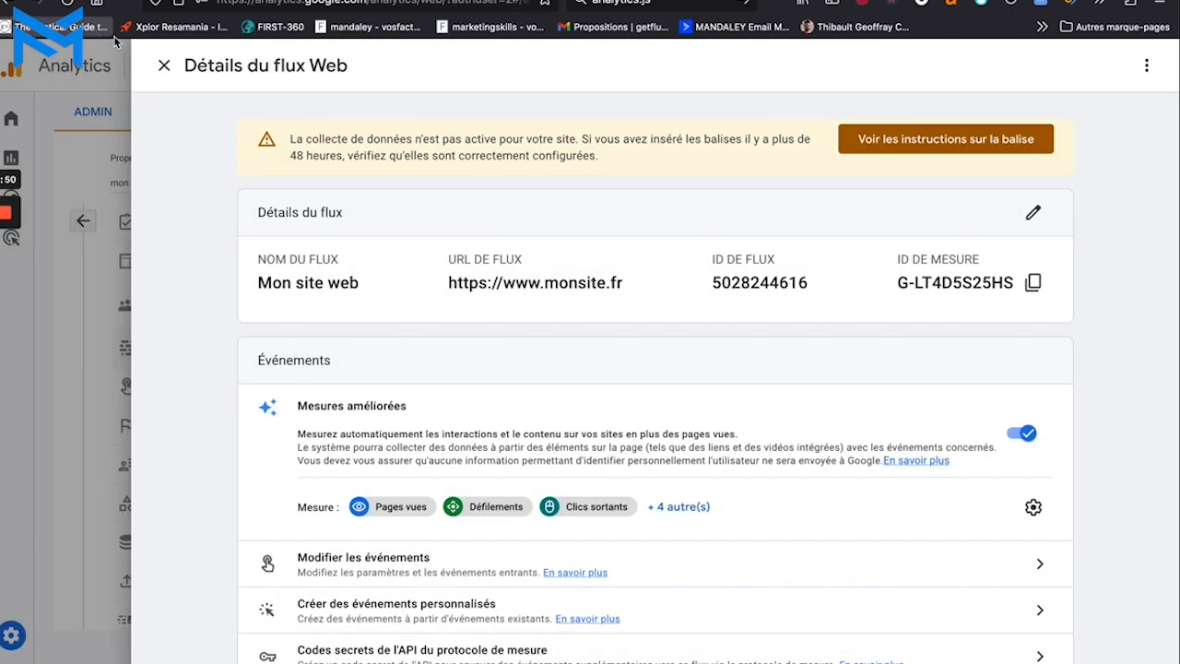
pyautogui.click(165, 66)
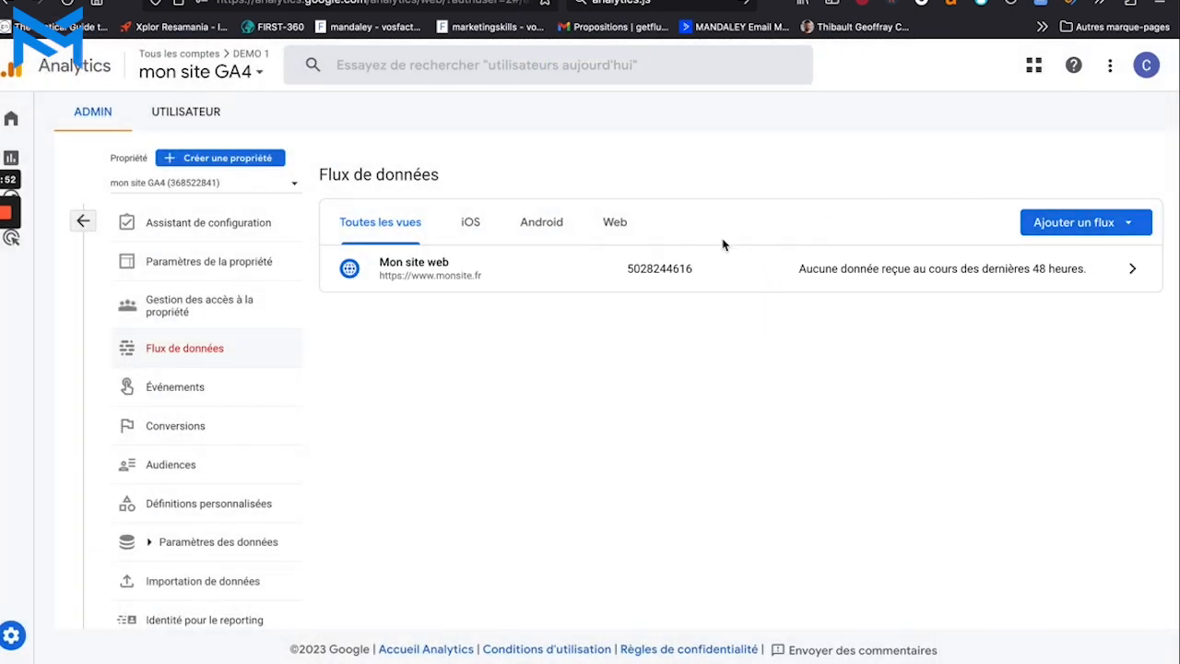
pyautogui.click(1136, 225)
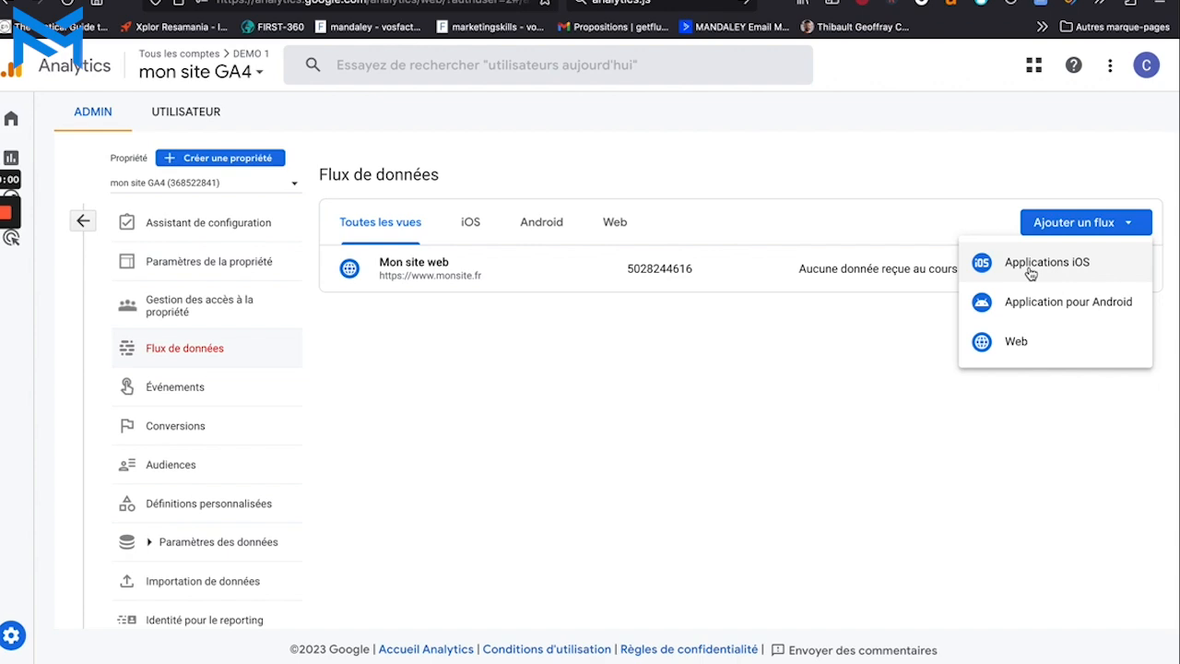
pyautogui.click(601, 403)
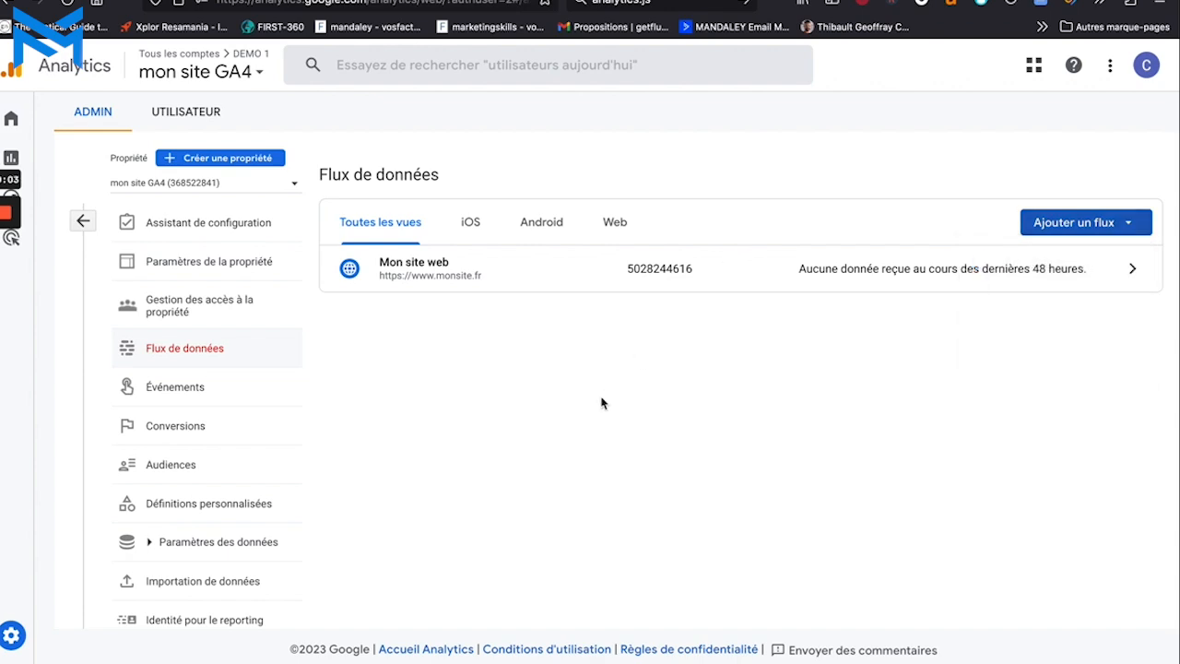
# Open the tag instructions of the "Mon site web" stream and show the manual installation code.
pyautogui.click(896, 265)
pyautogui.click(994, 143)
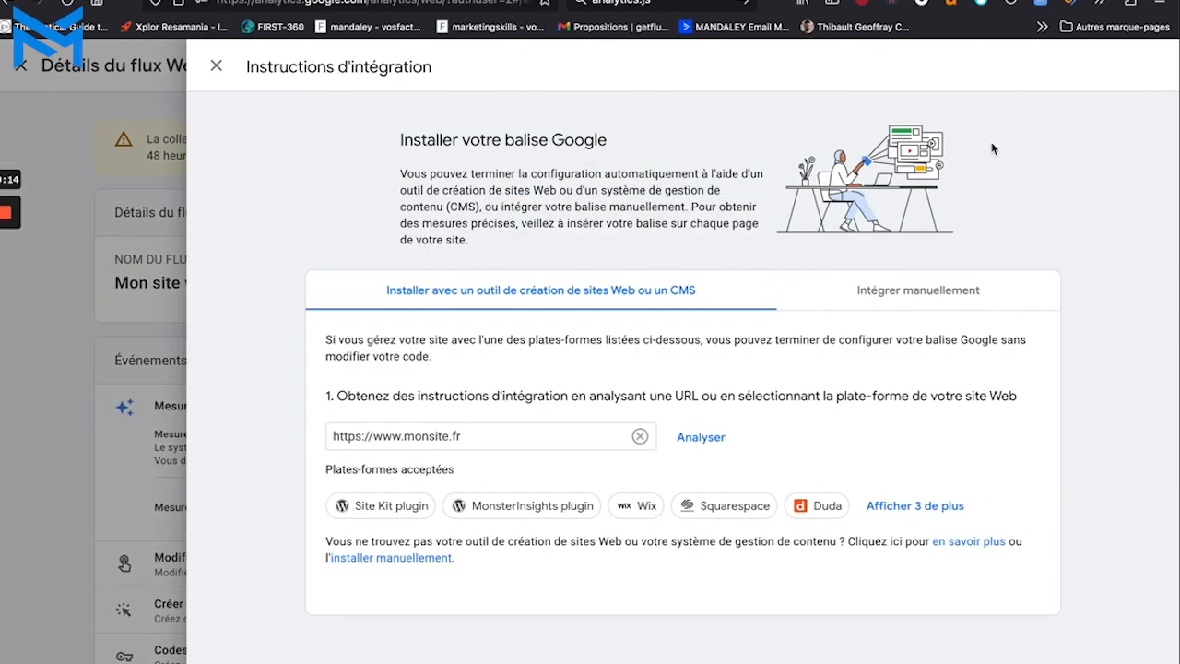
pyautogui.click(952, 295)
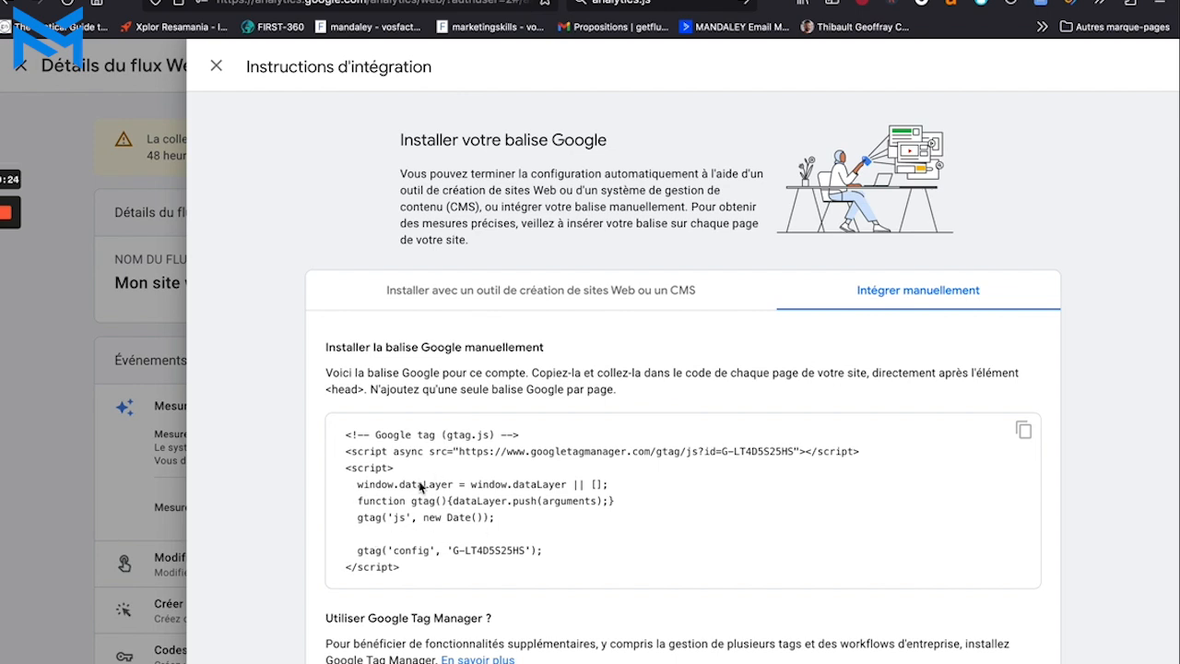
# Compare the stream's Google tag with the Tag Manager code and the gtag.js migration guide snippet, ending on the Analytics instructions.
pyautogui.click(263, 1)
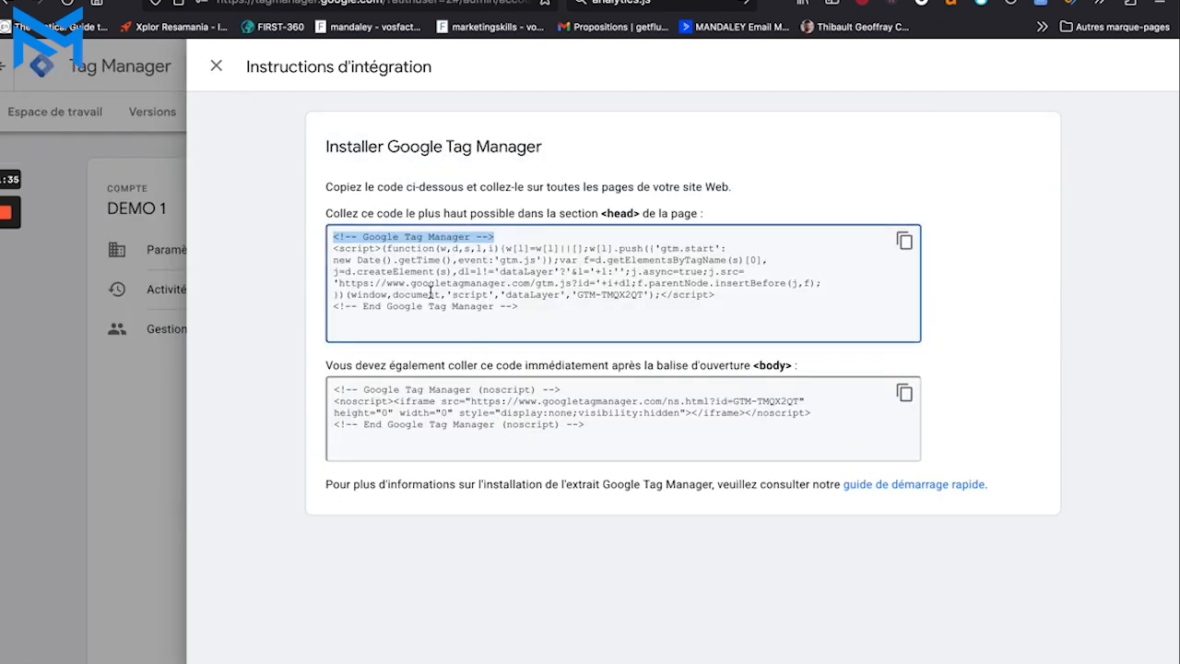
pyautogui.click(268, 0)
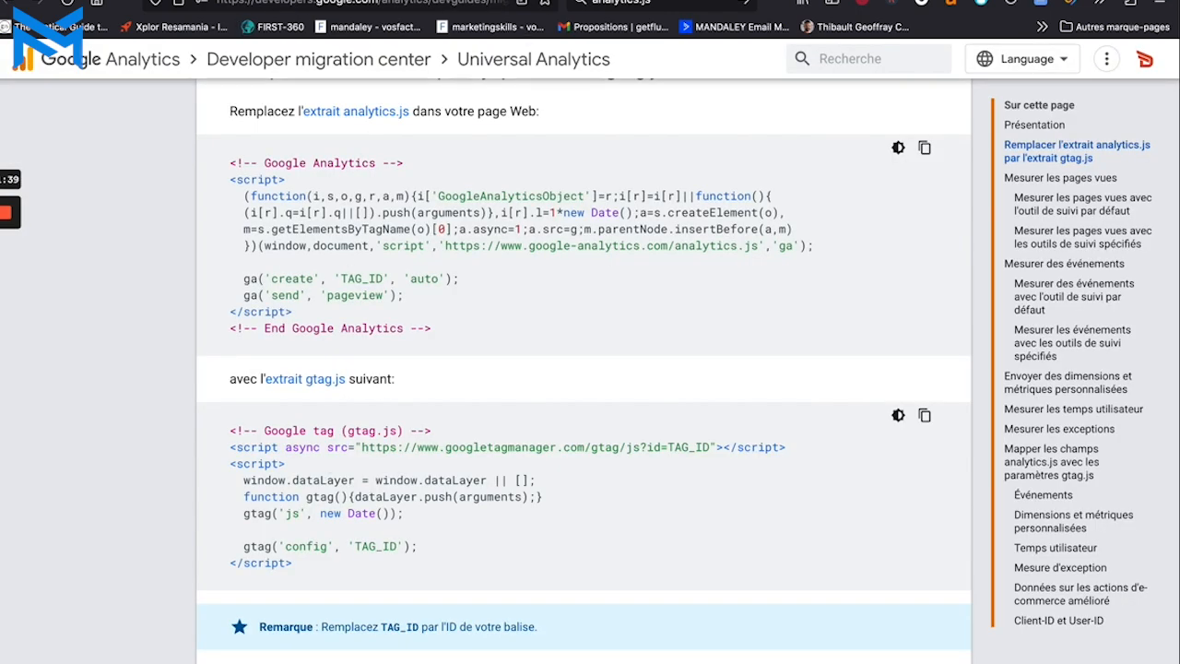
pyautogui.click(489, 0)
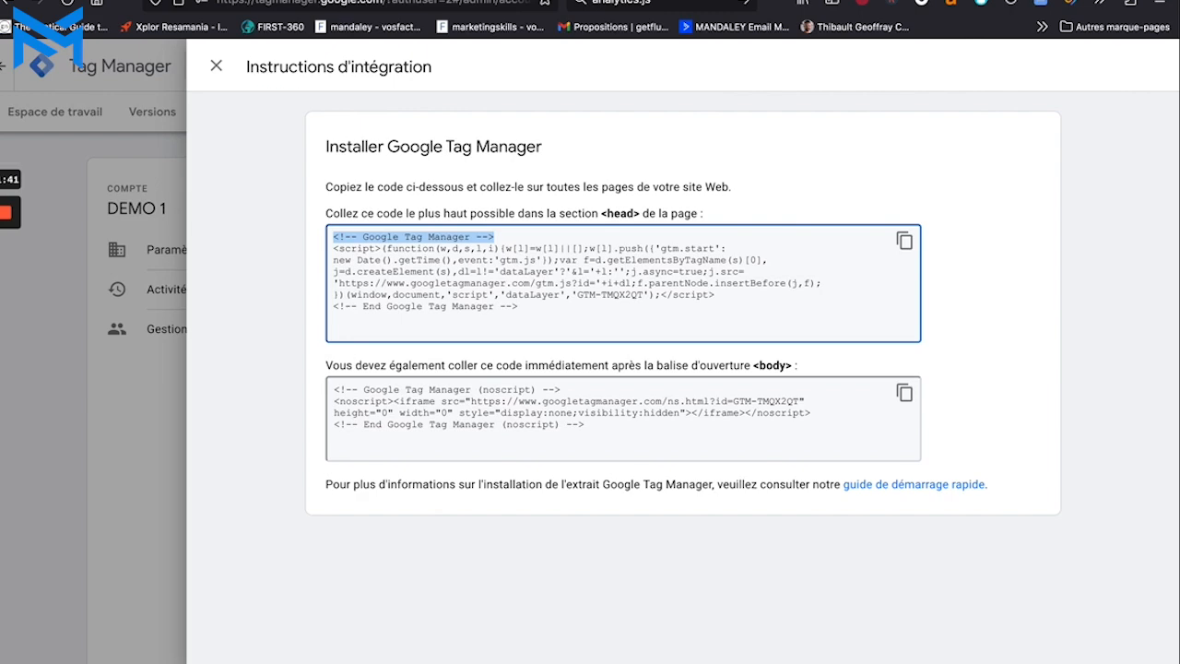
pyautogui.click(424, 0)
pyautogui.click(369, 0)
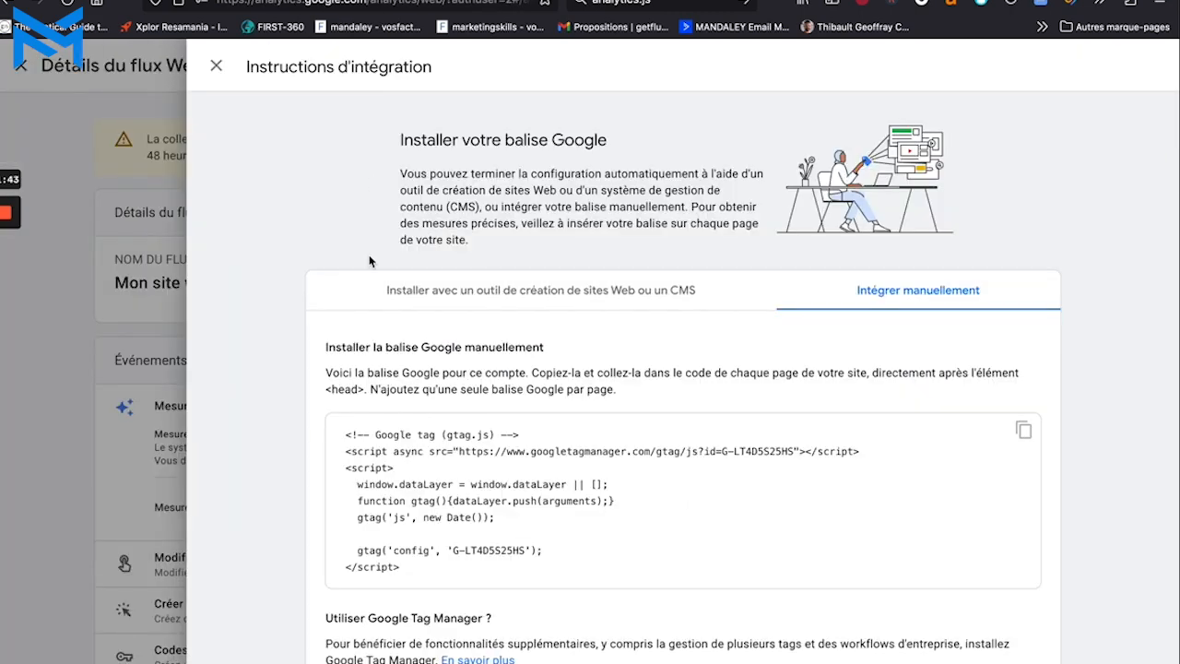
# Leave the tag instructions, switch to Tag Manager and start a new tag of type "Google Analytics : Configuration GA4".
pyautogui.click(216, 65)
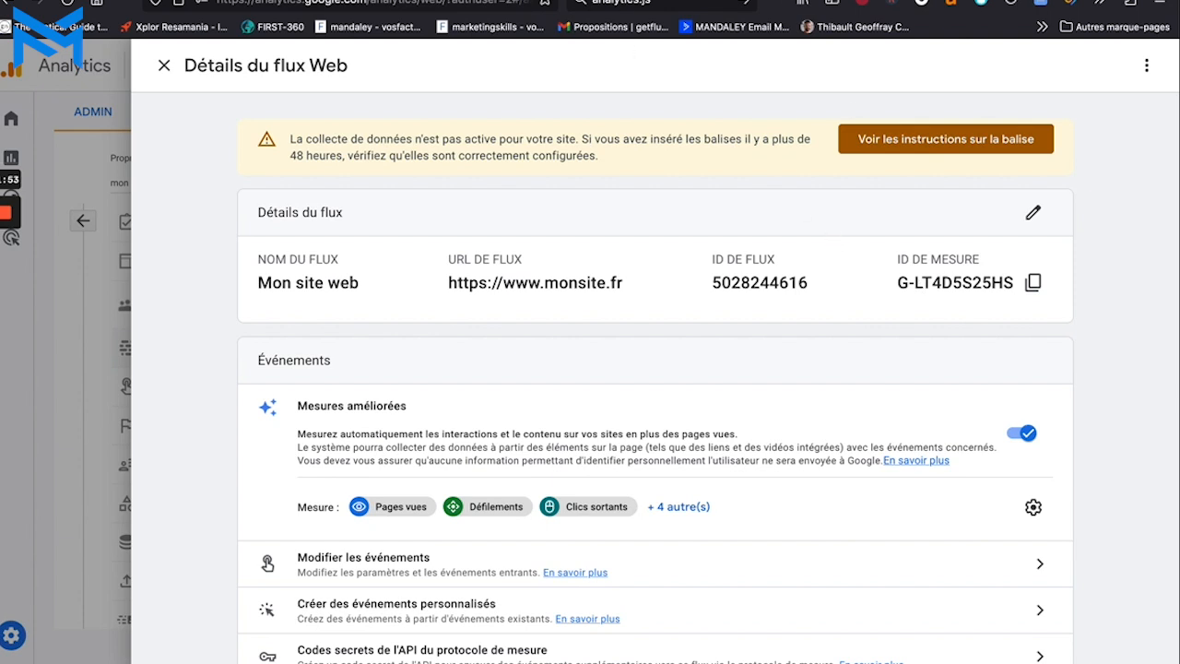
pyautogui.hotkey('ctrl', 'Tab')
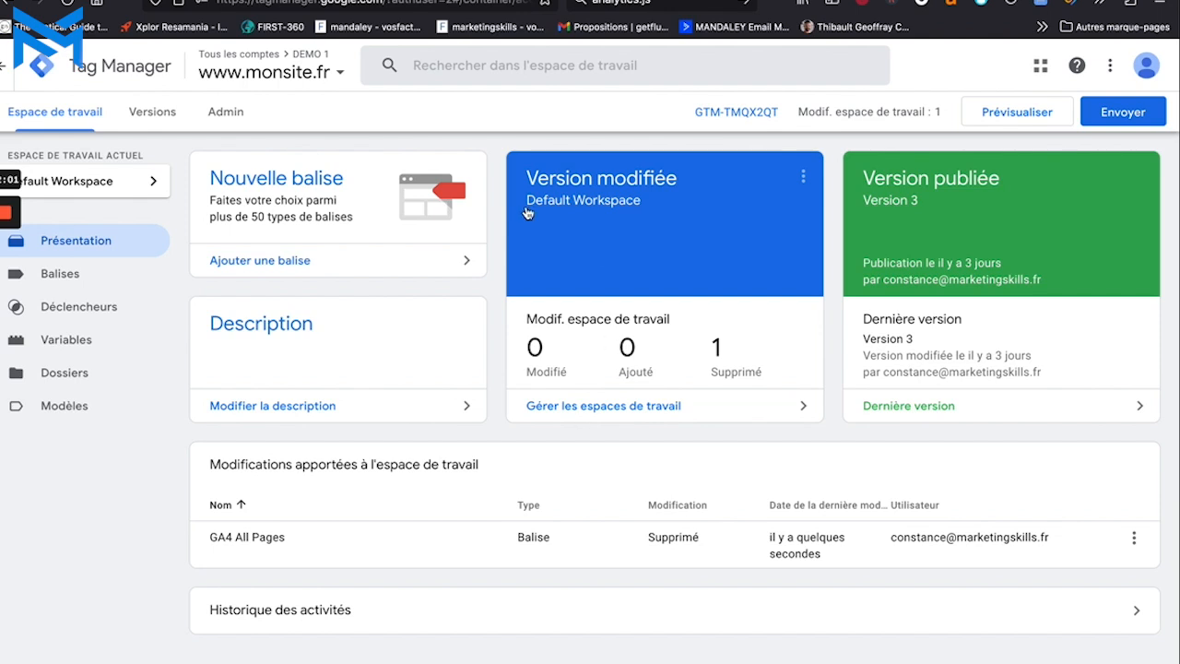
pyautogui.click(98, 278)
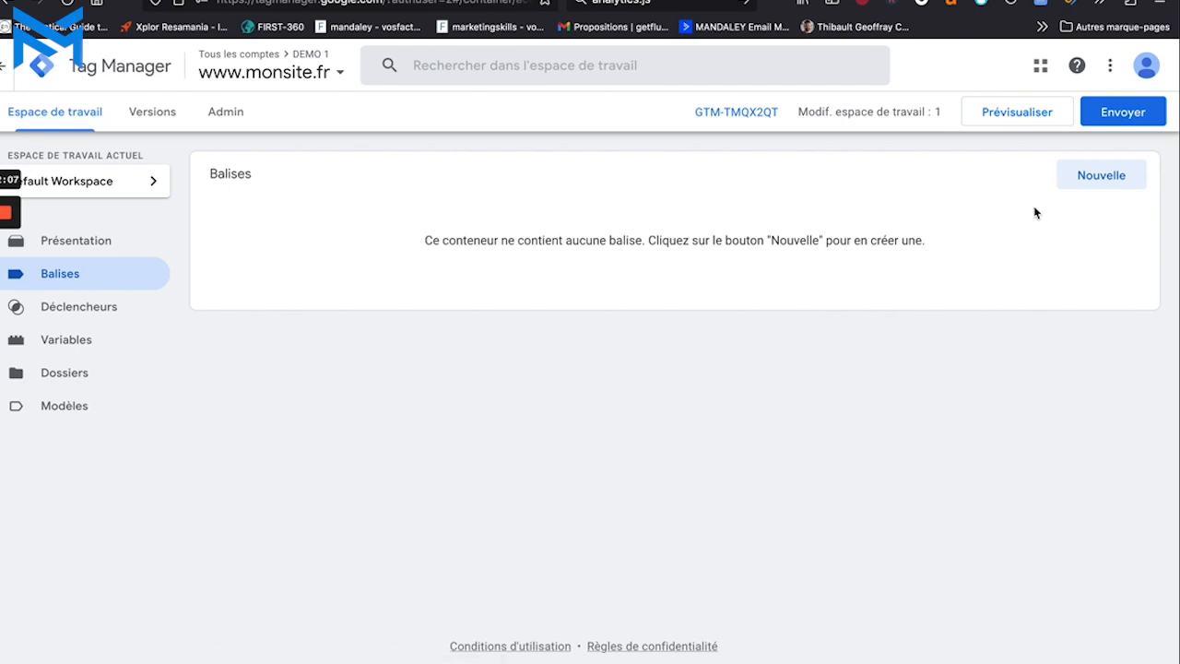
pyautogui.click(1130, 184)
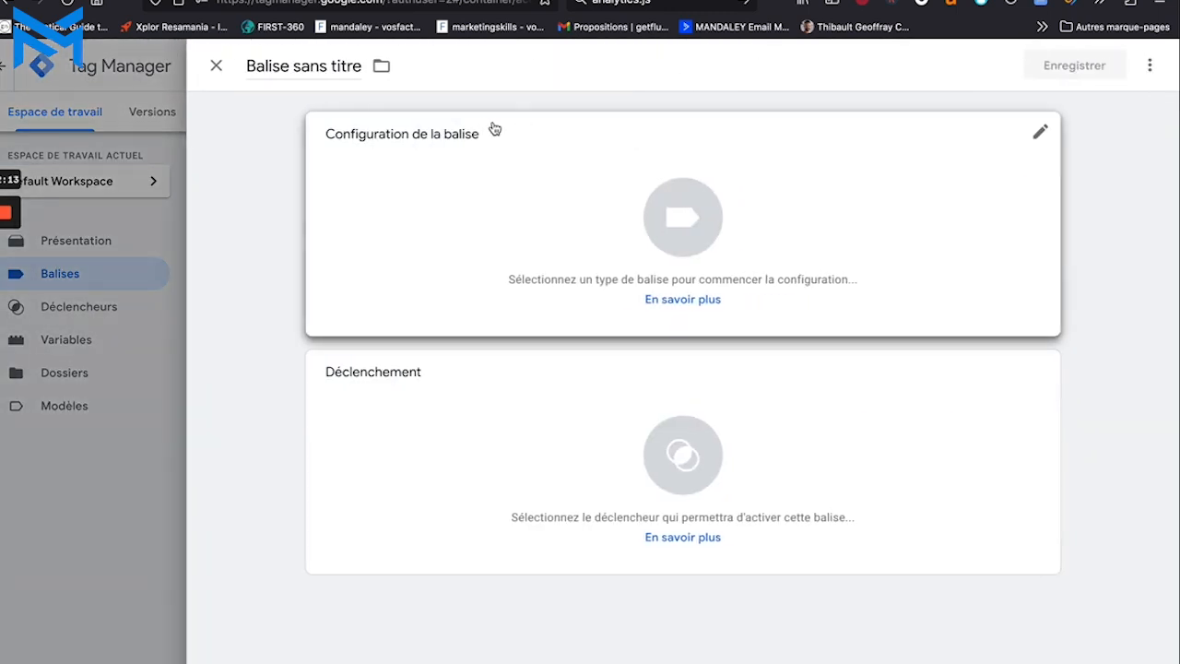
pyautogui.click(1039, 138)
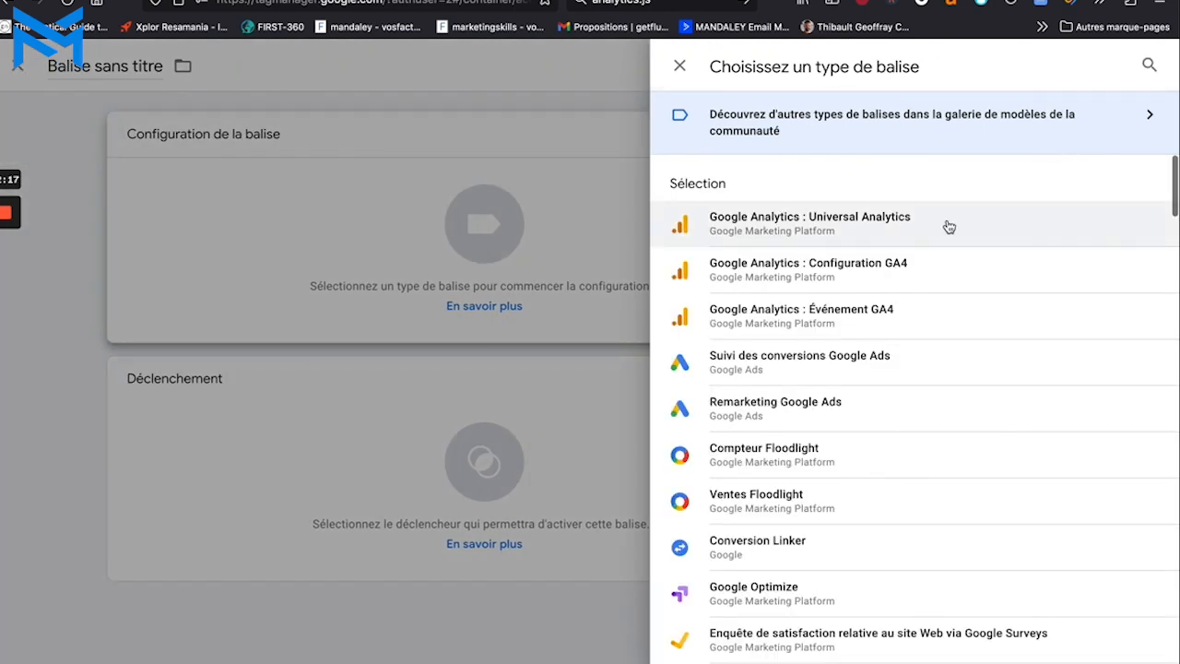
pyautogui.click(891, 277)
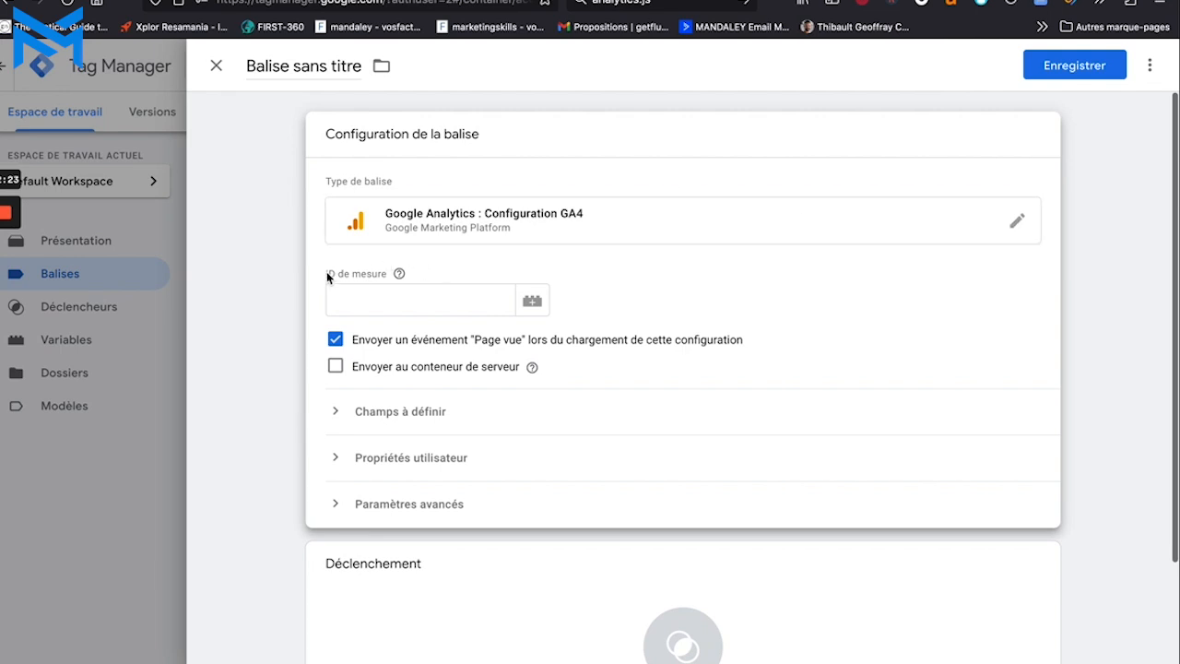
# Copy the measurement ID from the "Mon site web" stream details in Analytics and paste it as the tag's "ID de mesure".
pyautogui.moveTo(327, 272); pyautogui.dragTo(388, 276)
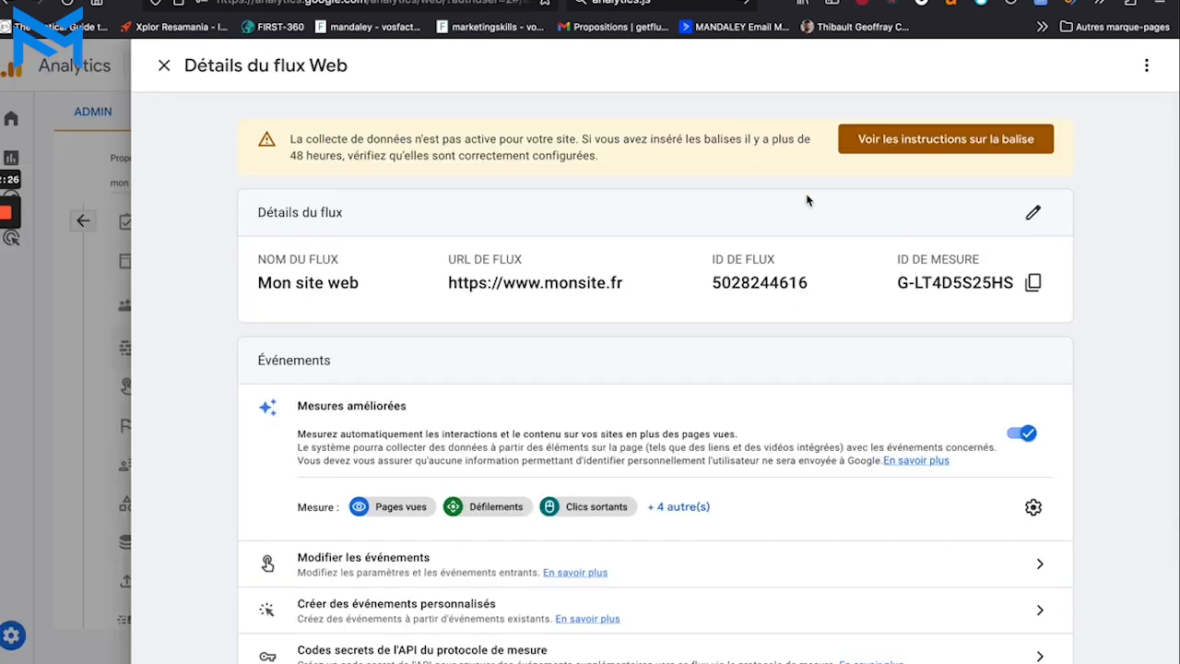
pyautogui.click(1036, 286)
pyautogui.click(461, 1)
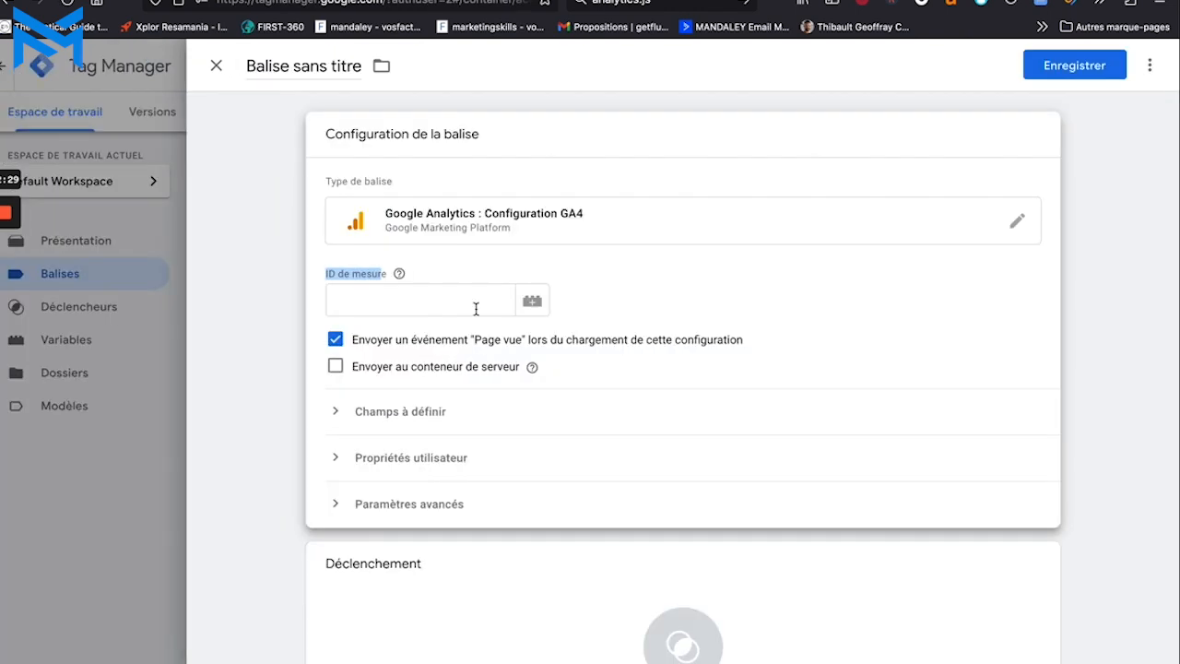
pyautogui.click(460, 300)
pyautogui.hotkey('ctrl', 'v')
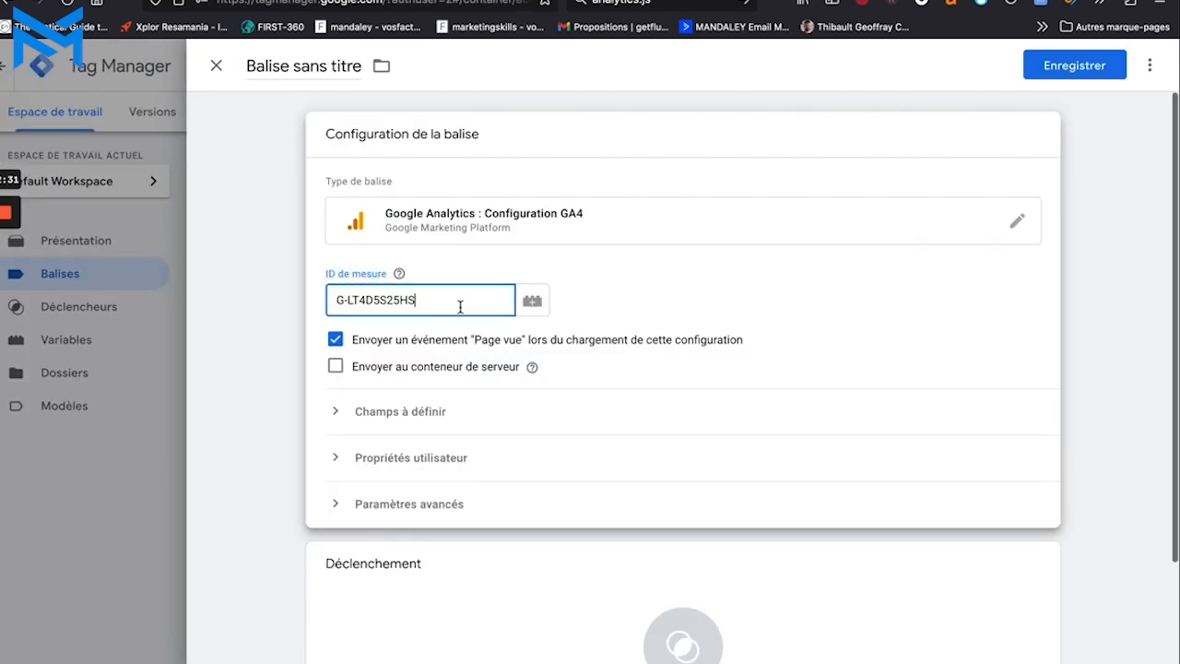
pyautogui.click(624, 299)
# Assign the "All Pages" page view trigger to the GA4 configuration tag.
pyautogui.scroll(-1, 476, 296)
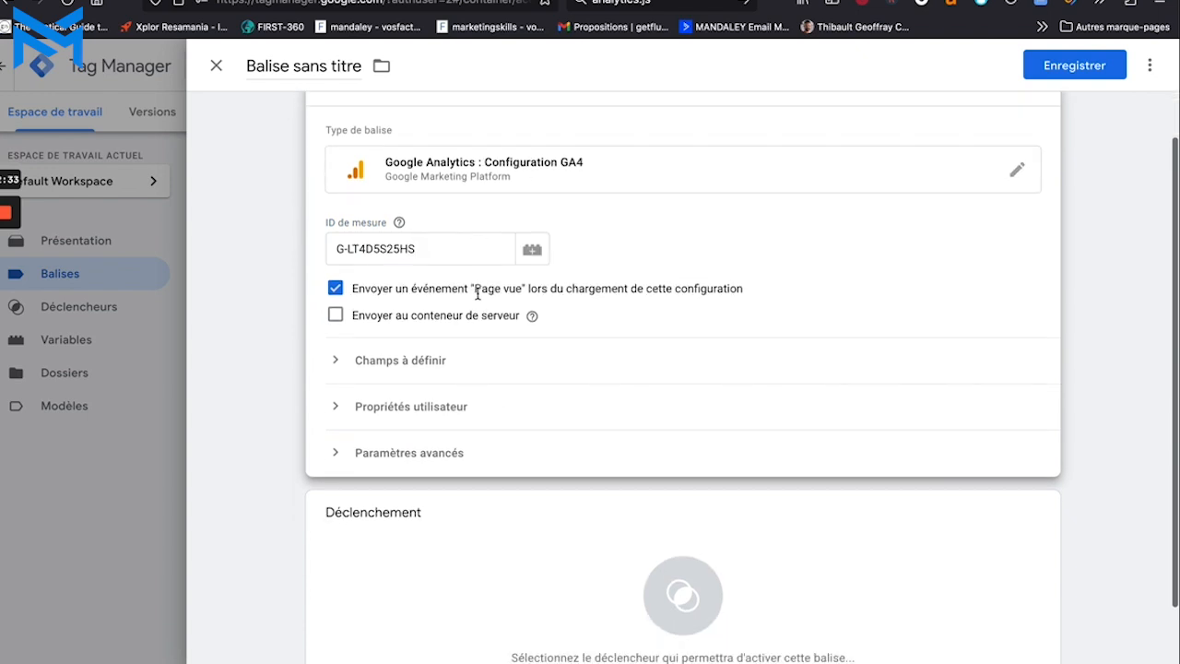
pyautogui.scroll(-1, 476, 293)
pyautogui.click(1037, 439)
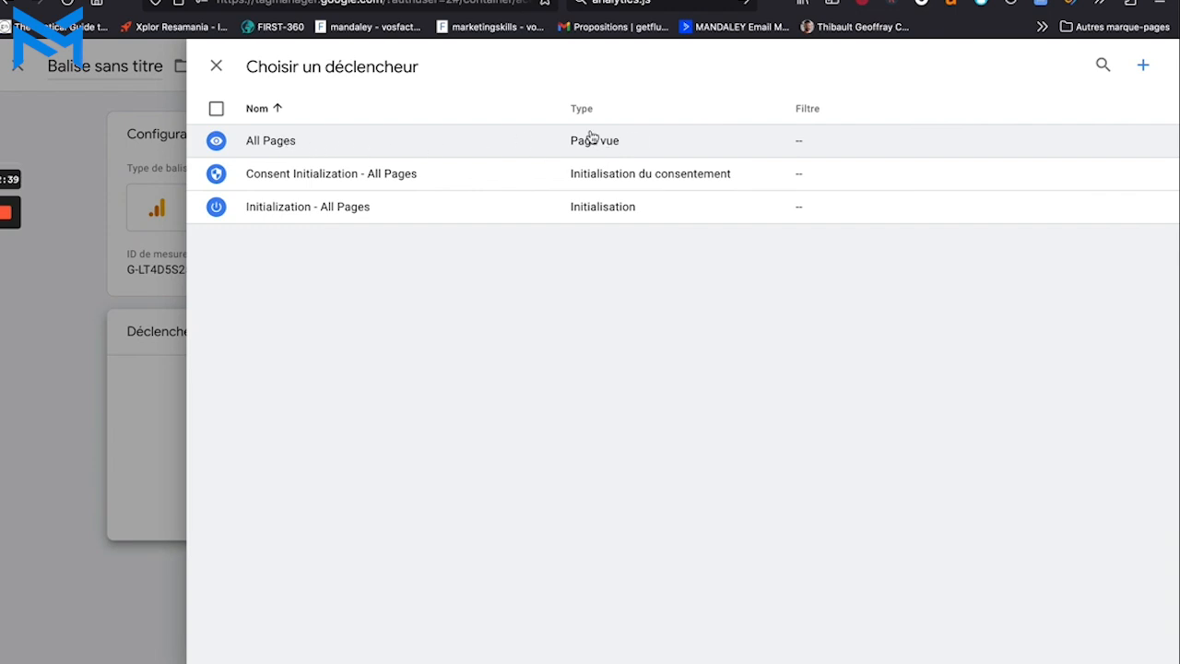
pyautogui.click(636, 143)
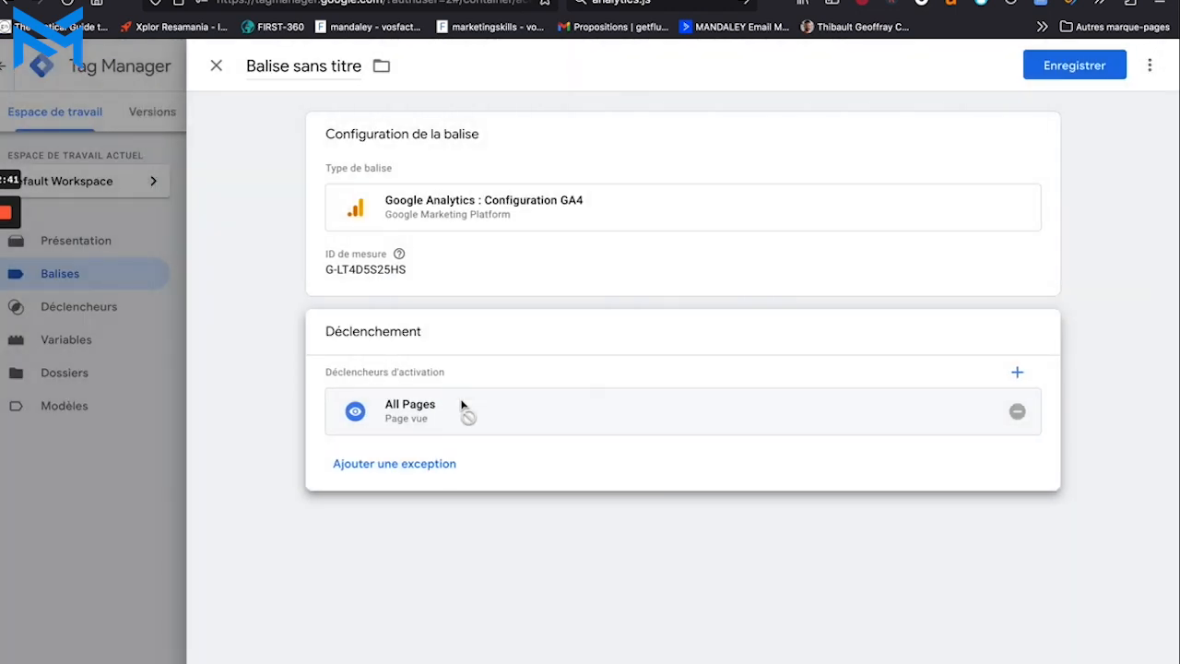
# Name the tag "GA4 configuration" and save it.
pyautogui.click(360, 66)
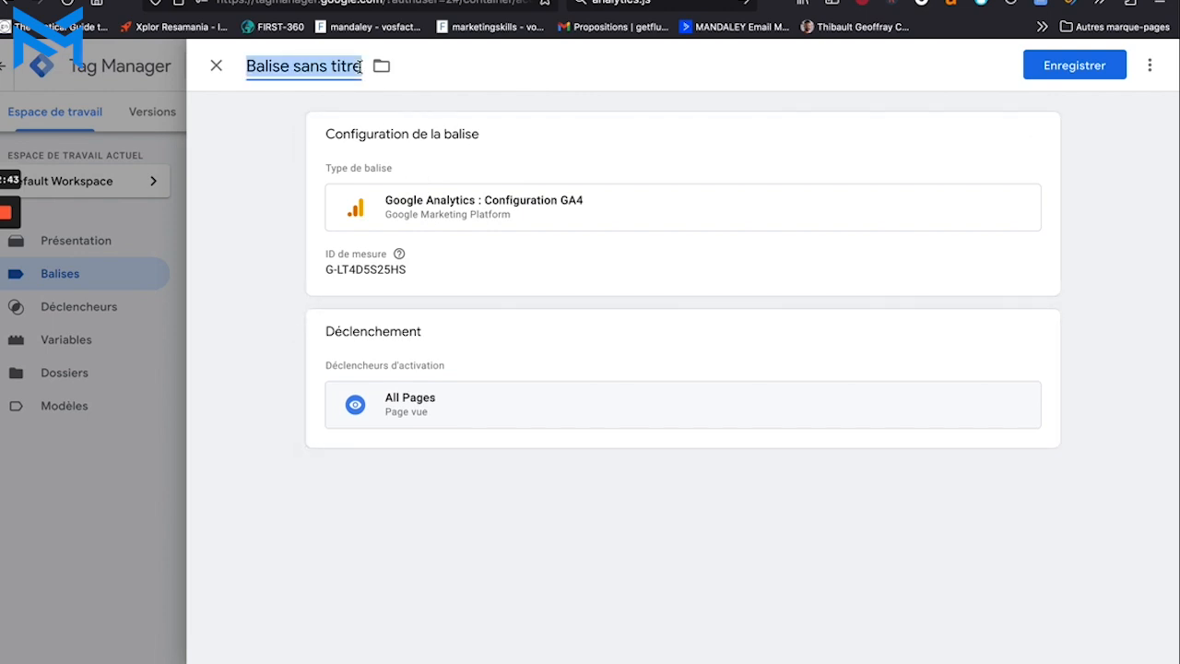
pyautogui.write('GA4')
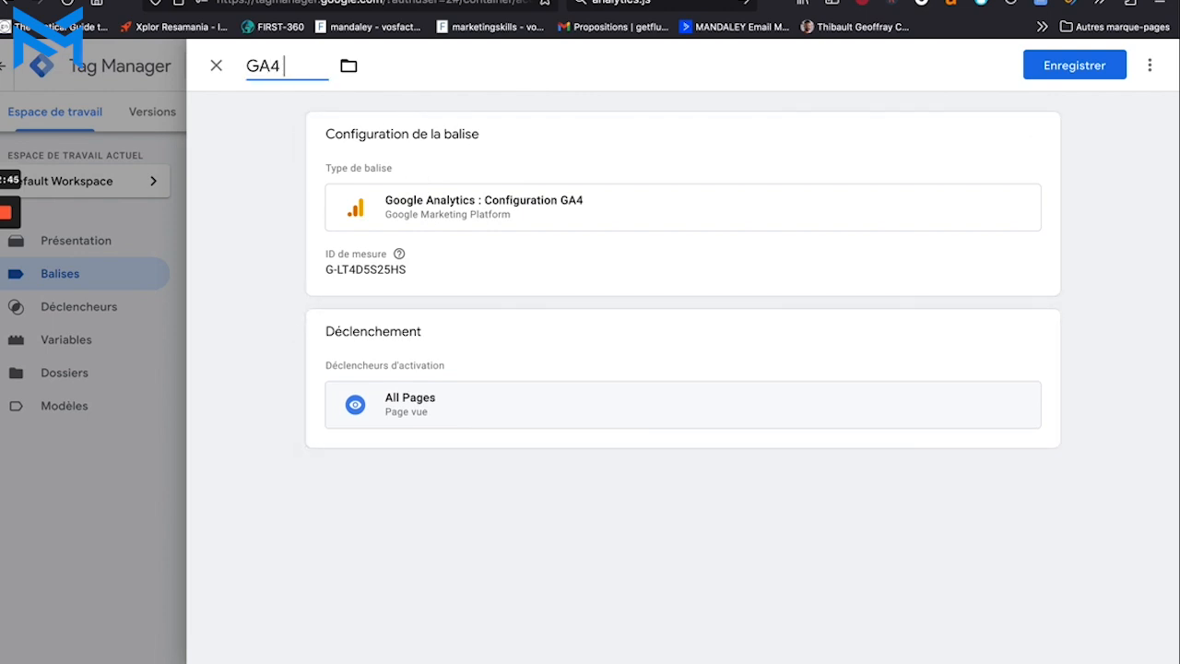
pyautogui.write(' configuration')
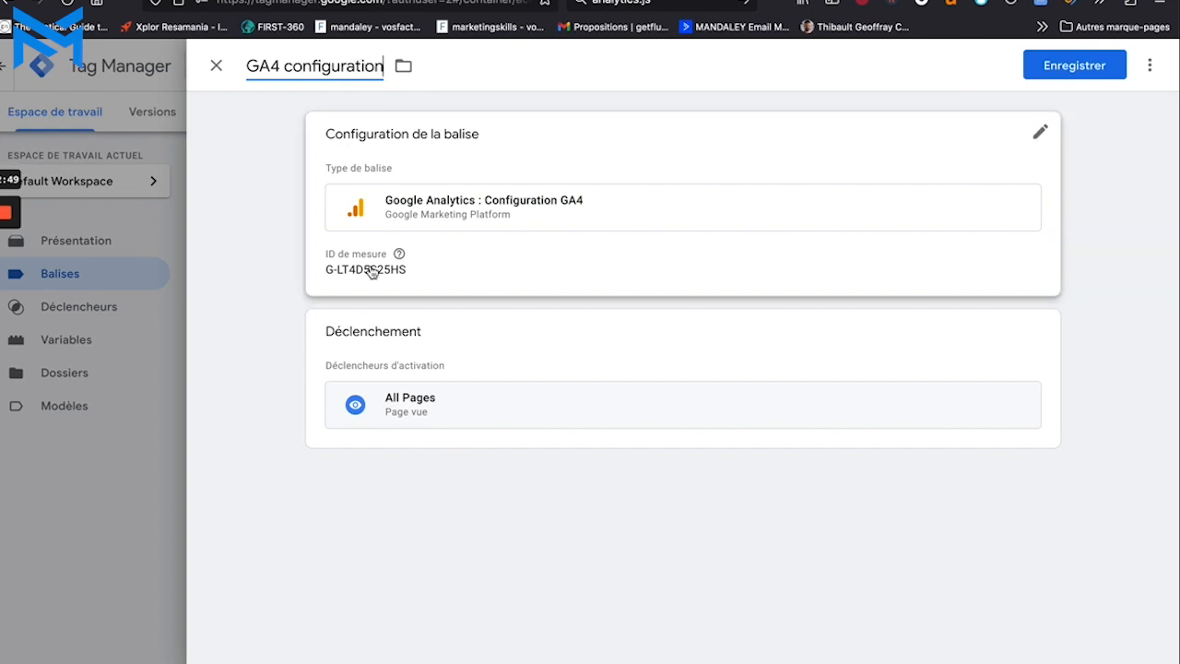
pyautogui.click(1087, 73)
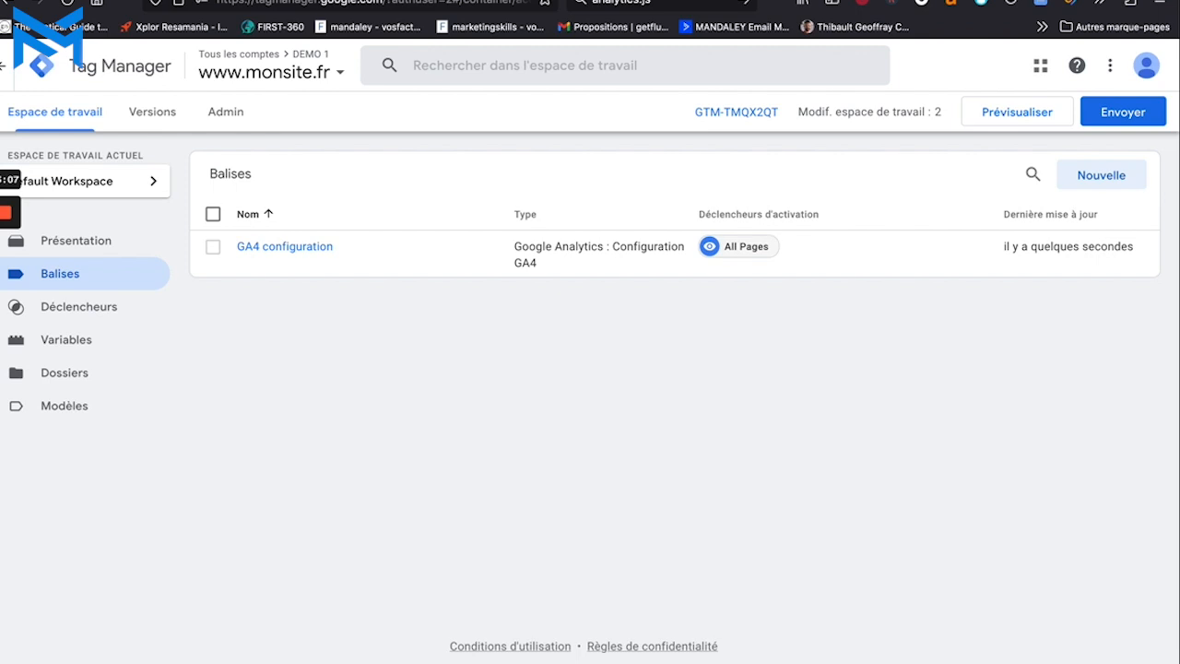
pyautogui.moveTo(886, 661)
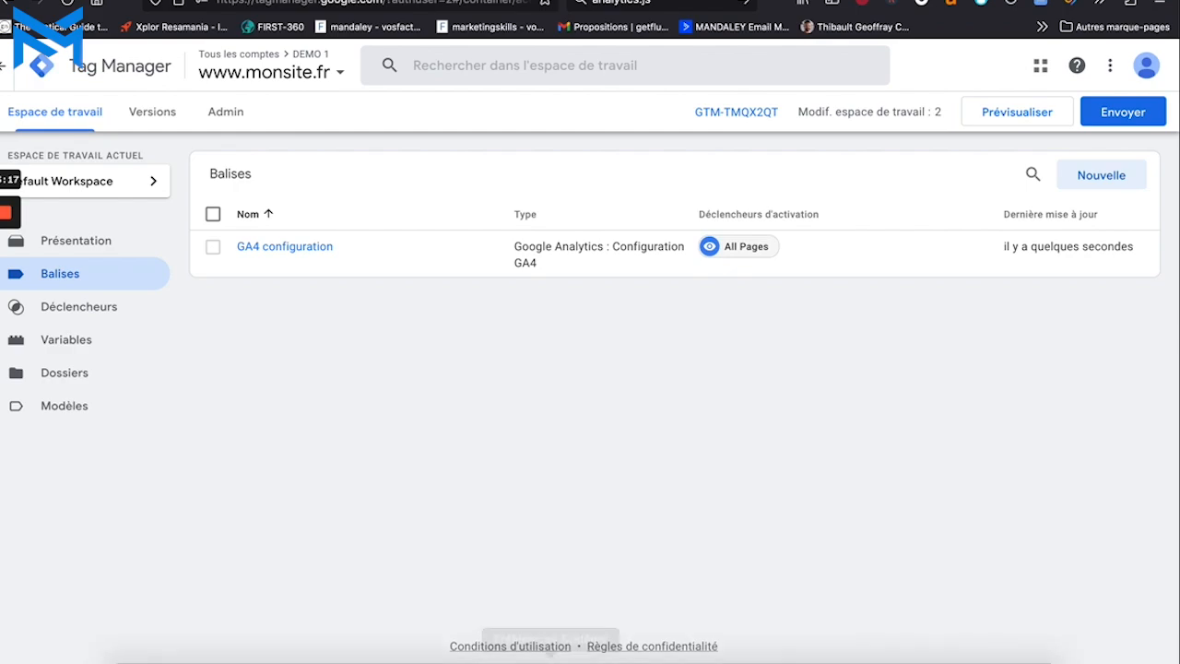
pyautogui.moveTo(724, 661)
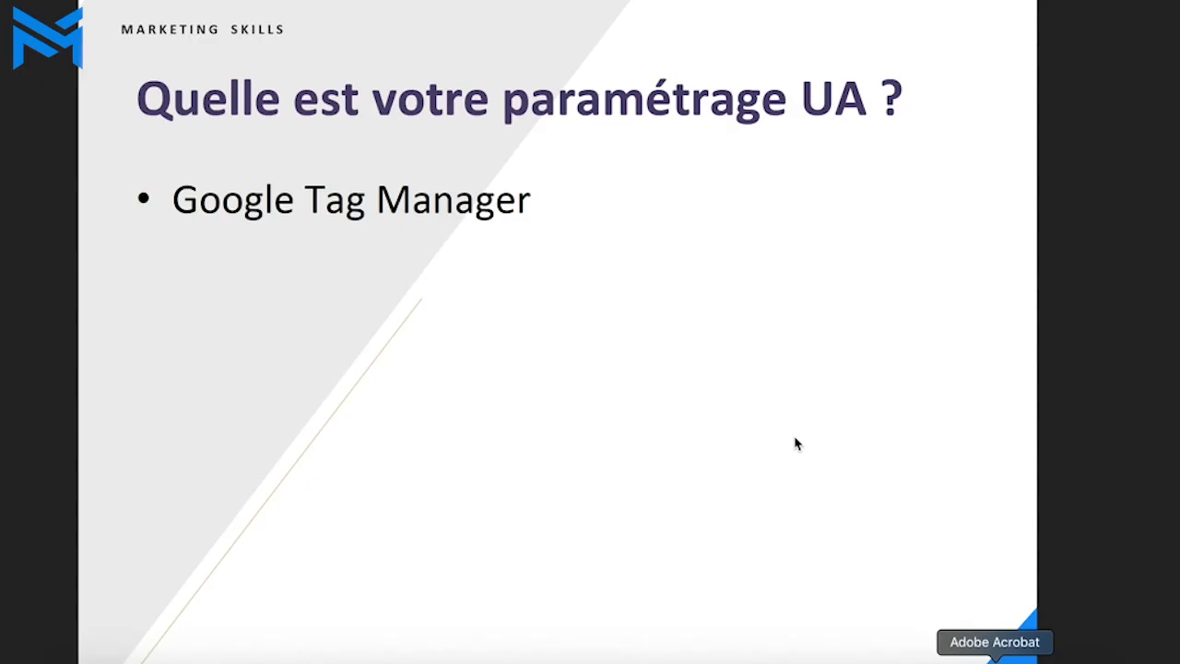
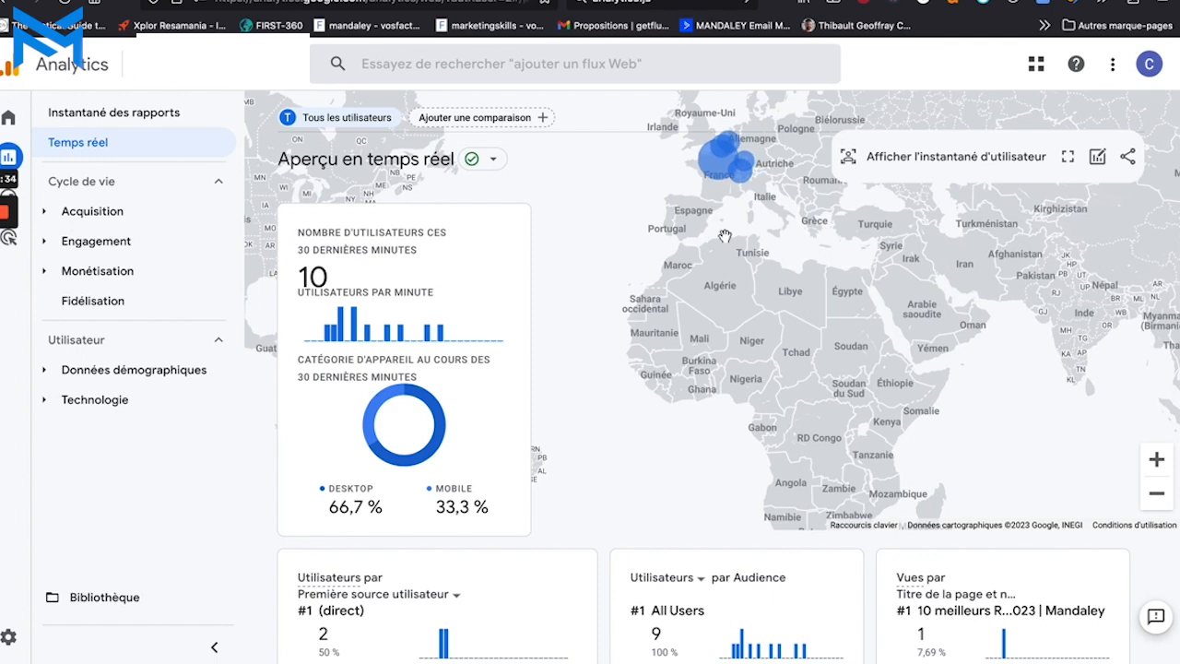
# Examine the real-time overview in Analytics, including its cards on users by source, audience, page views, events and conversions.
pyautogui.scroll(-1, 572, 322)
pyautogui.moveTo(464, 482)
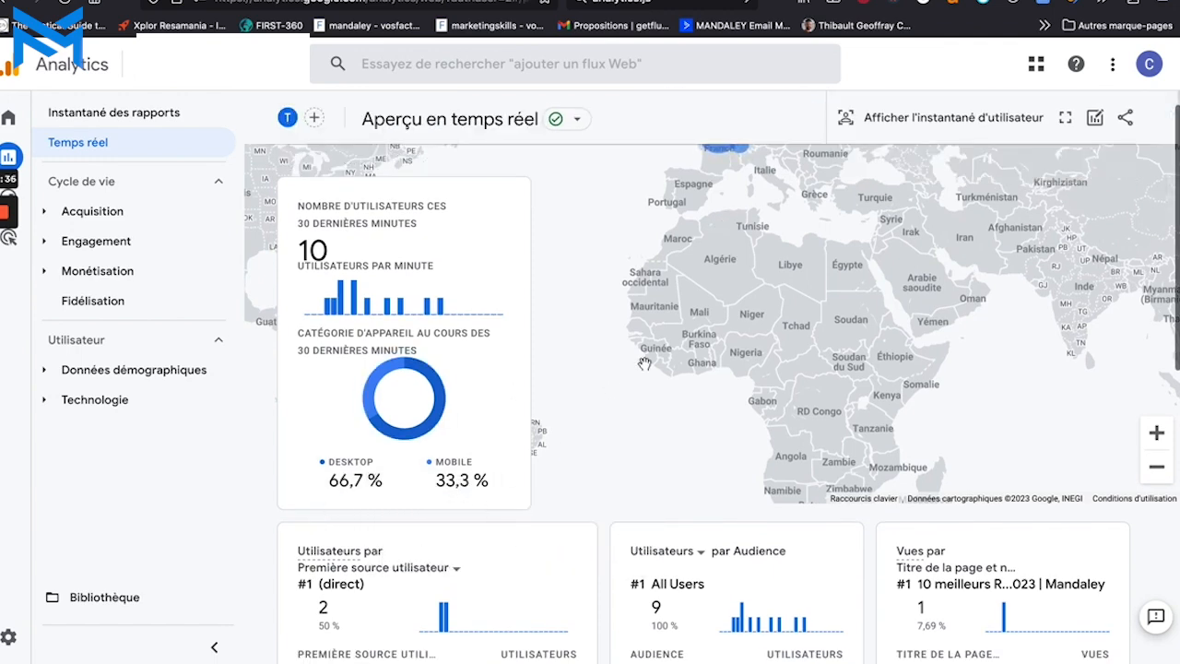
pyautogui.scroll(-3, 644, 363)
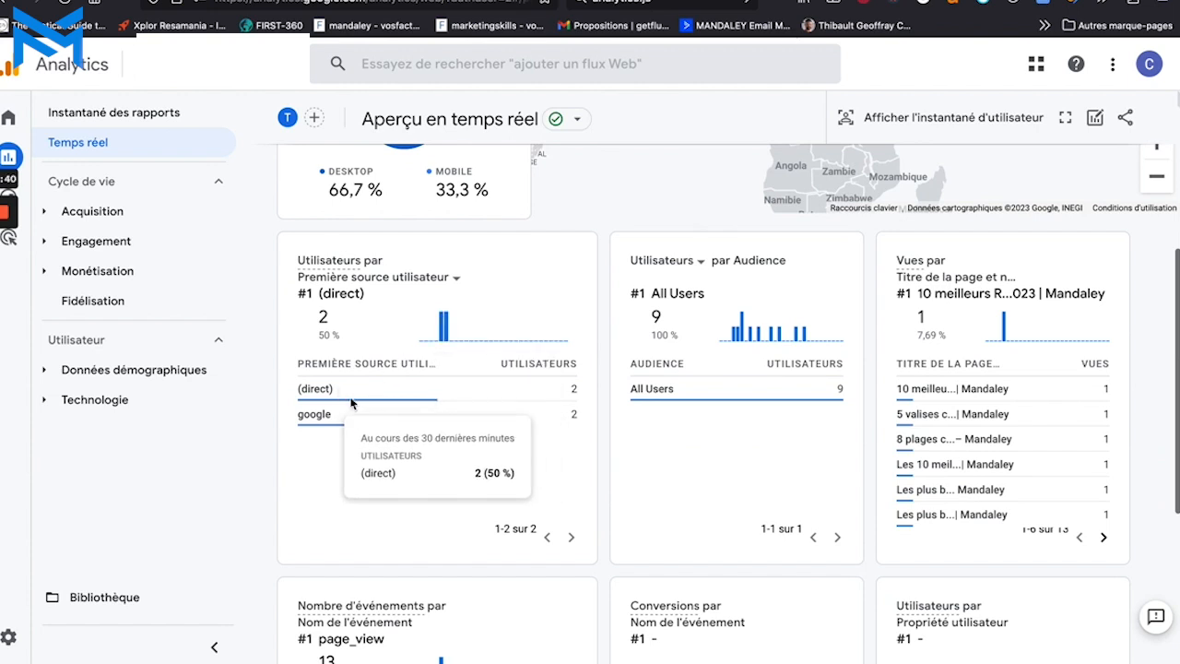
pyautogui.moveTo(356, 422)
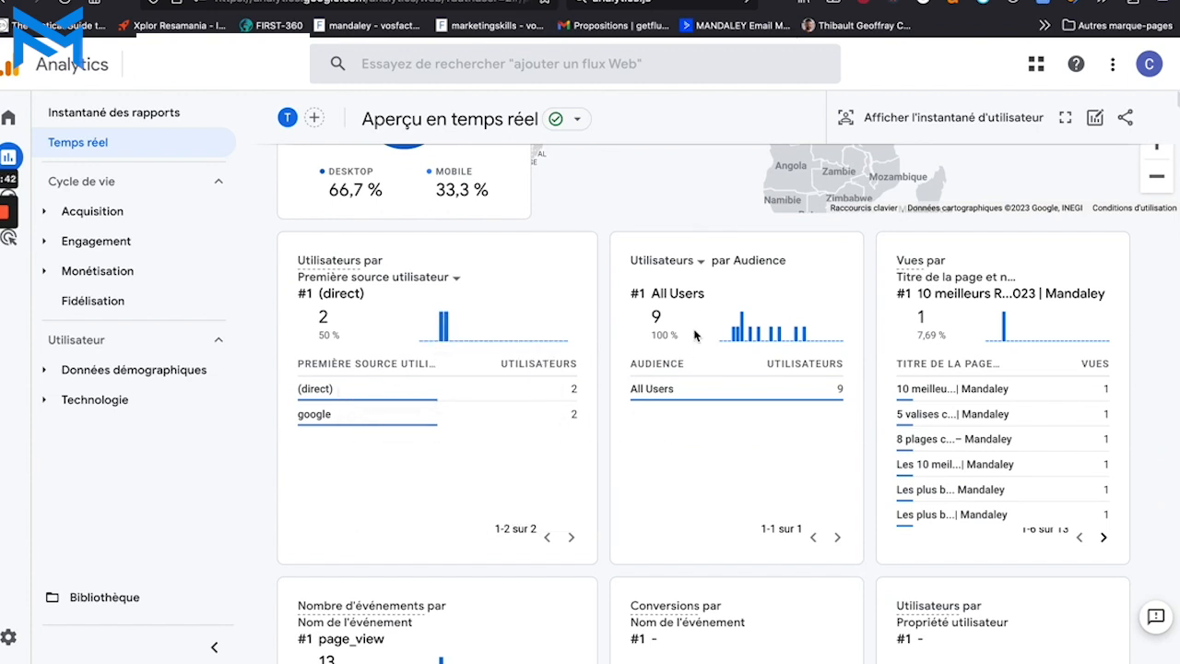
pyautogui.scroll(-2, 895, 268)
pyautogui.moveTo(1006, 319)
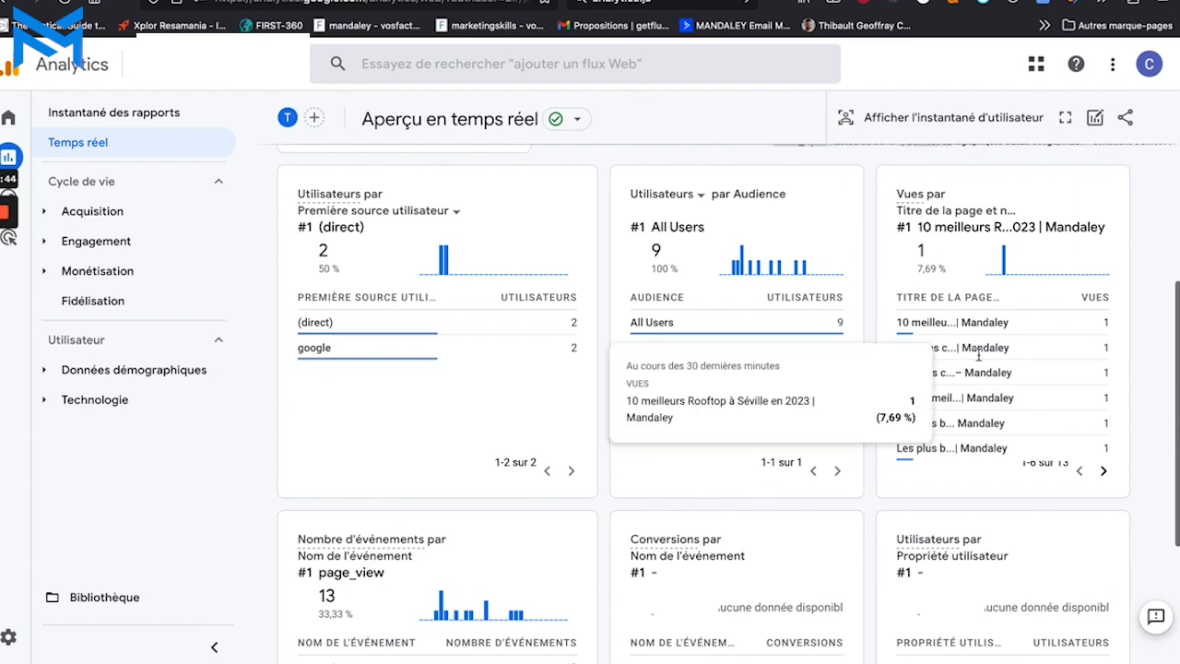
pyautogui.scroll(-2, 1007, 319)
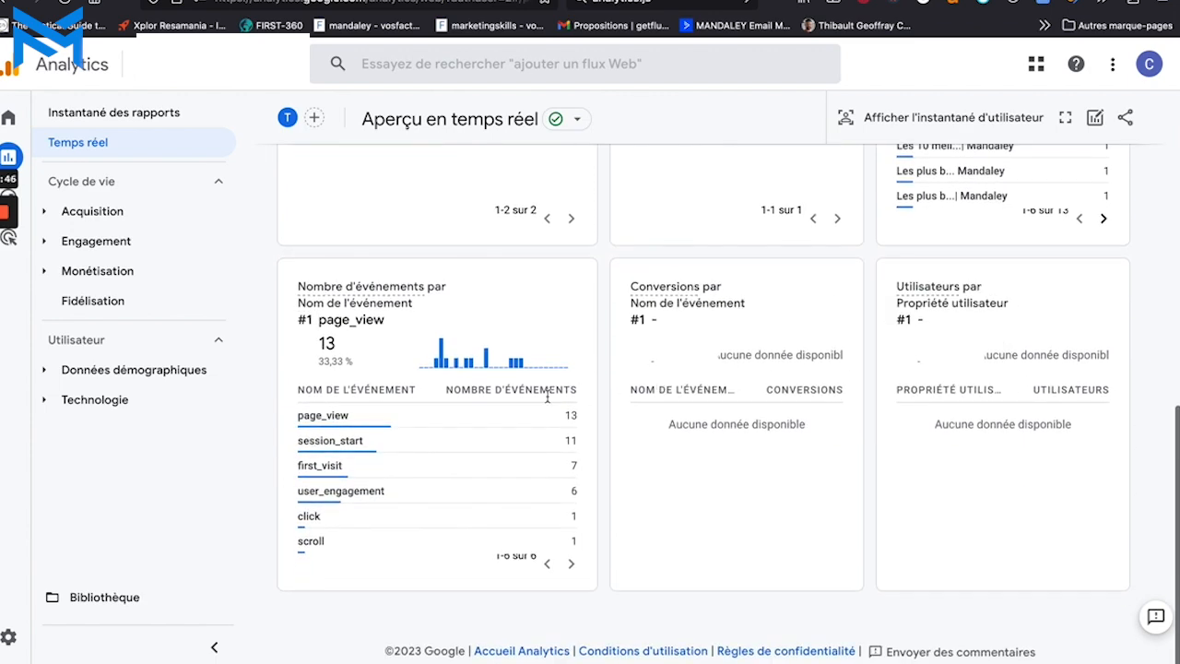
pyautogui.scroll(5, 904, 467)
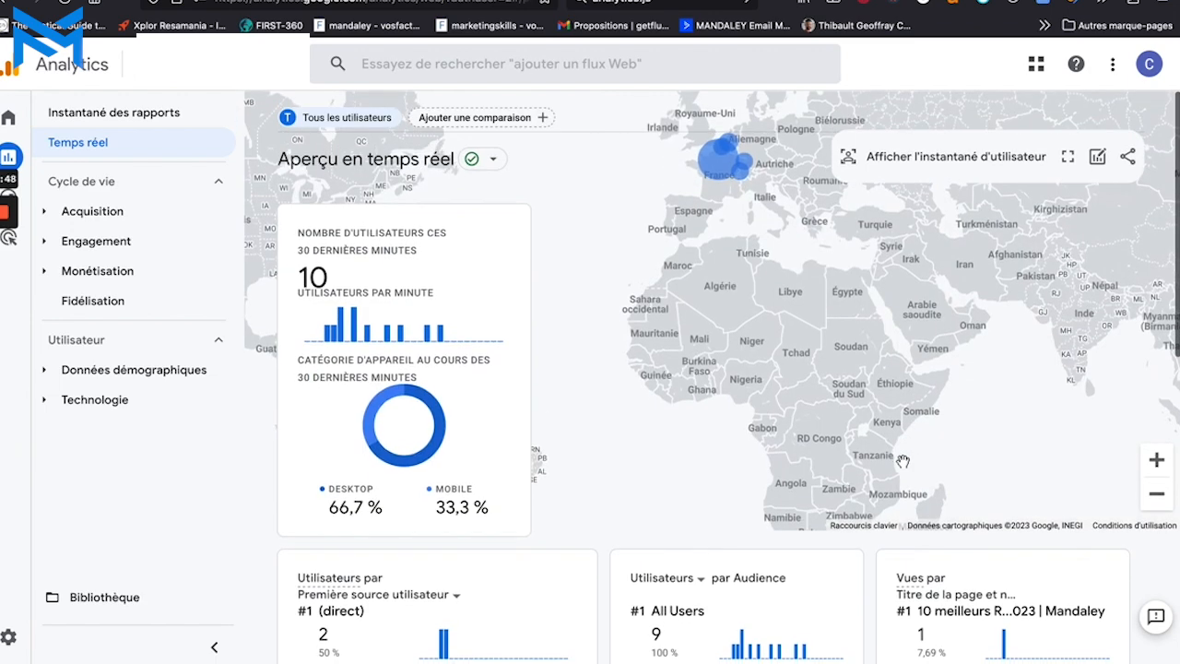
# Show the user snapshot of the real-time report and open the click event in the user's activity stream.
pyautogui.click(927, 168)
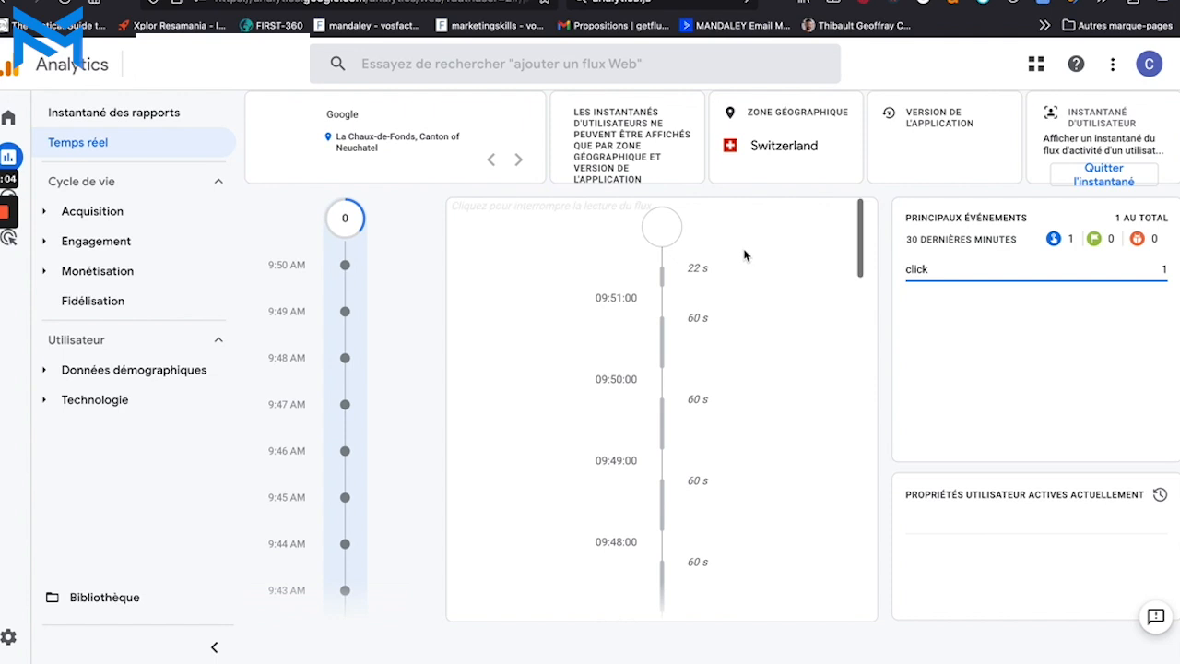
pyautogui.scroll(-15, 738, 261)
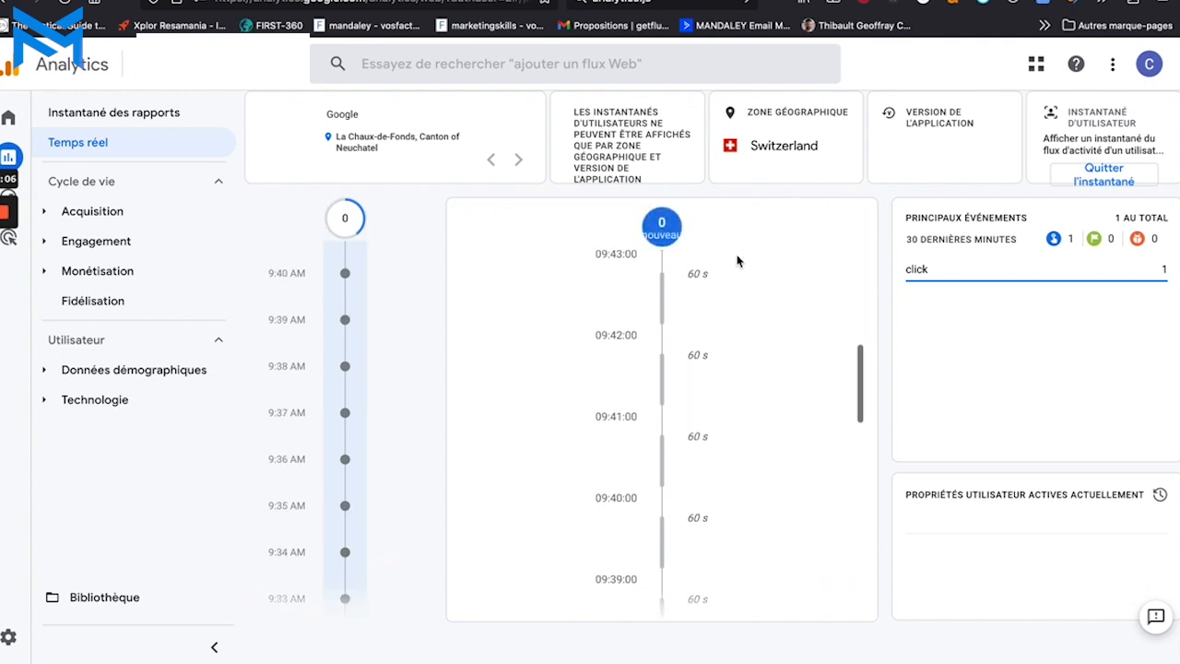
pyautogui.scroll(-5, 738, 261)
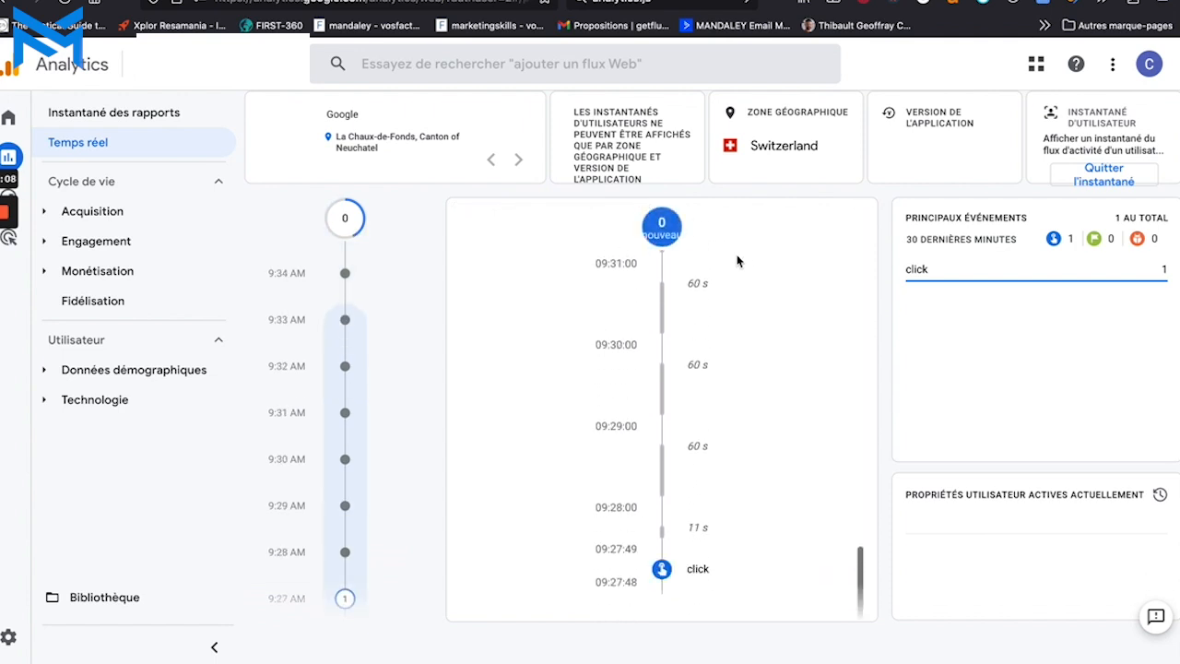
pyautogui.click(662, 592)
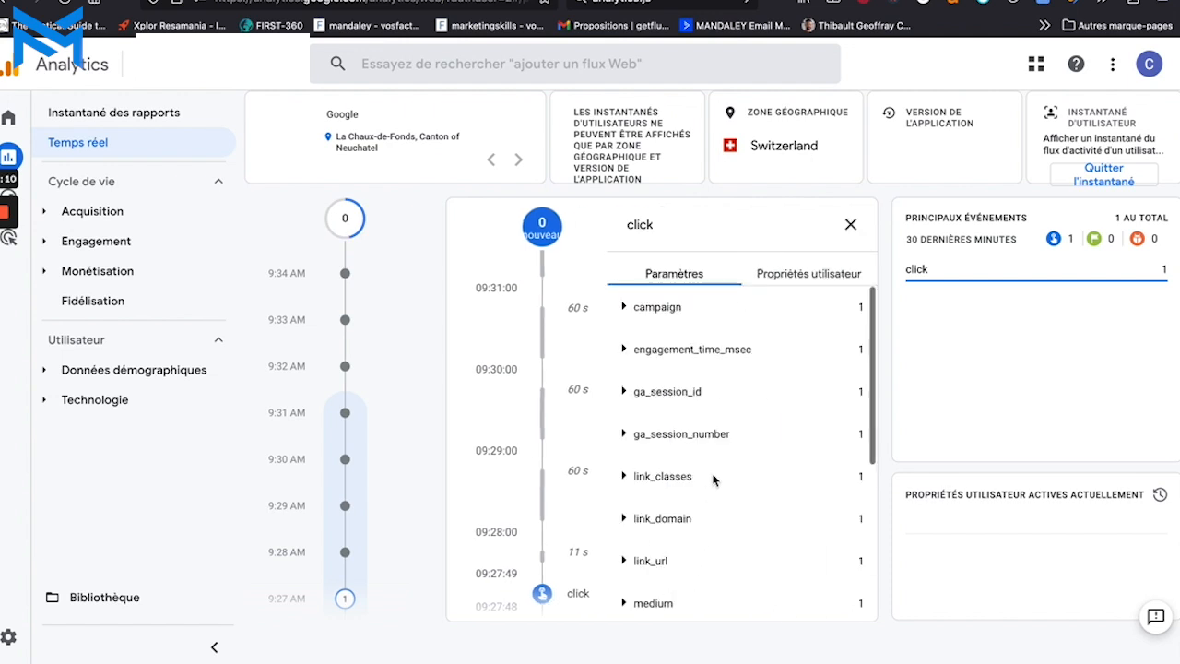
# Examine the click event's parameters, expanding link_url to read the address of the clicked link.
pyautogui.scroll(-2, 705, 355)
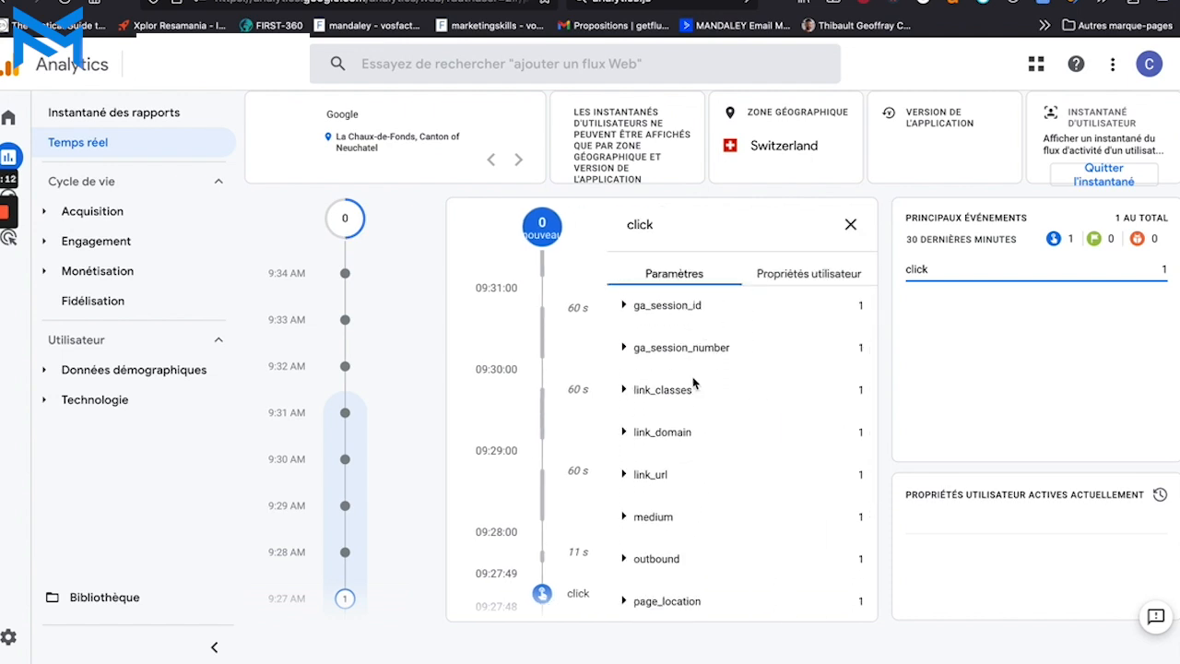
pyautogui.click(625, 481)
pyautogui.scroll(-2, 691, 416)
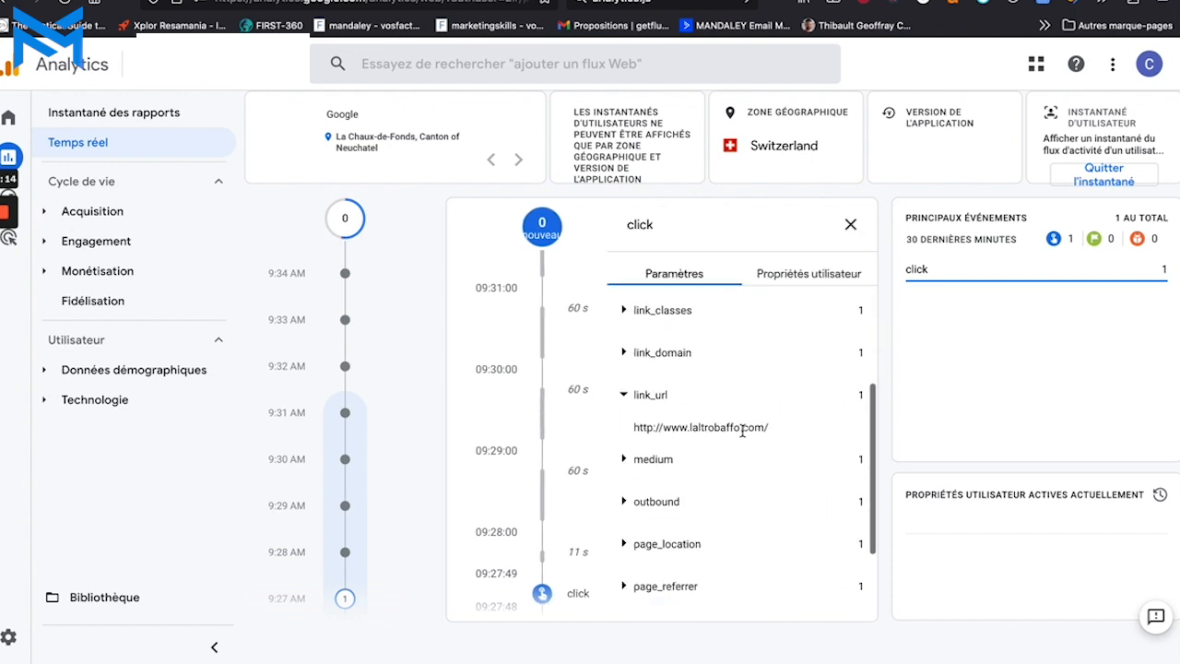
pyautogui.moveTo(631, 431); pyautogui.dragTo(785, 430)
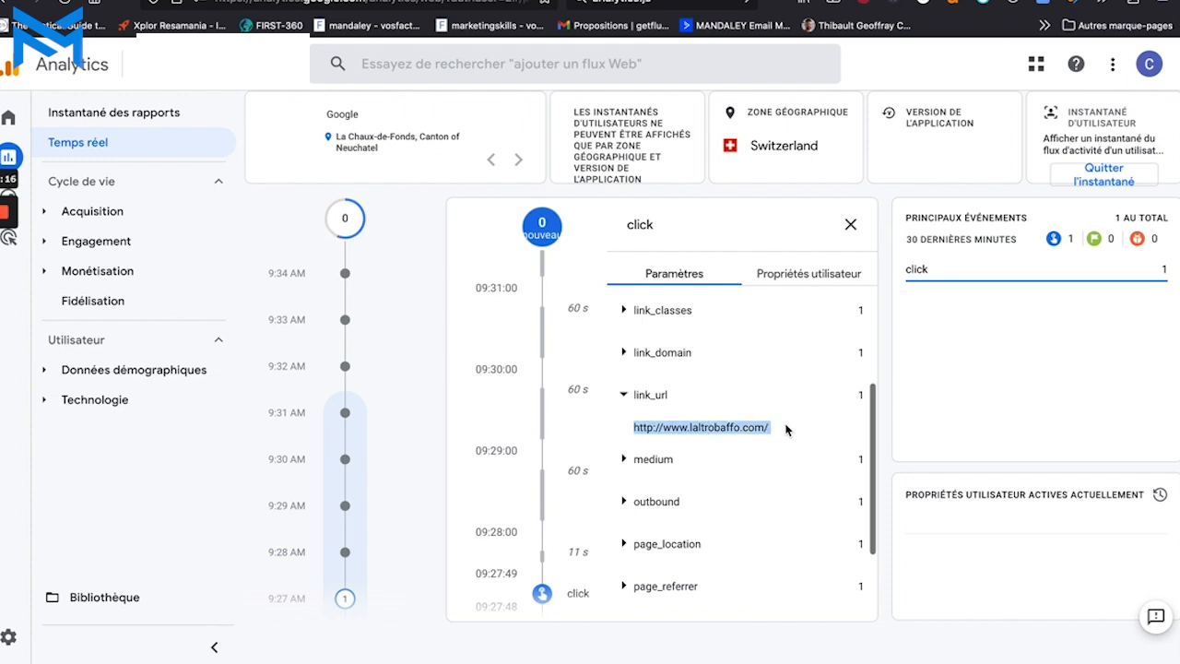
pyautogui.scroll(1, 786, 429)
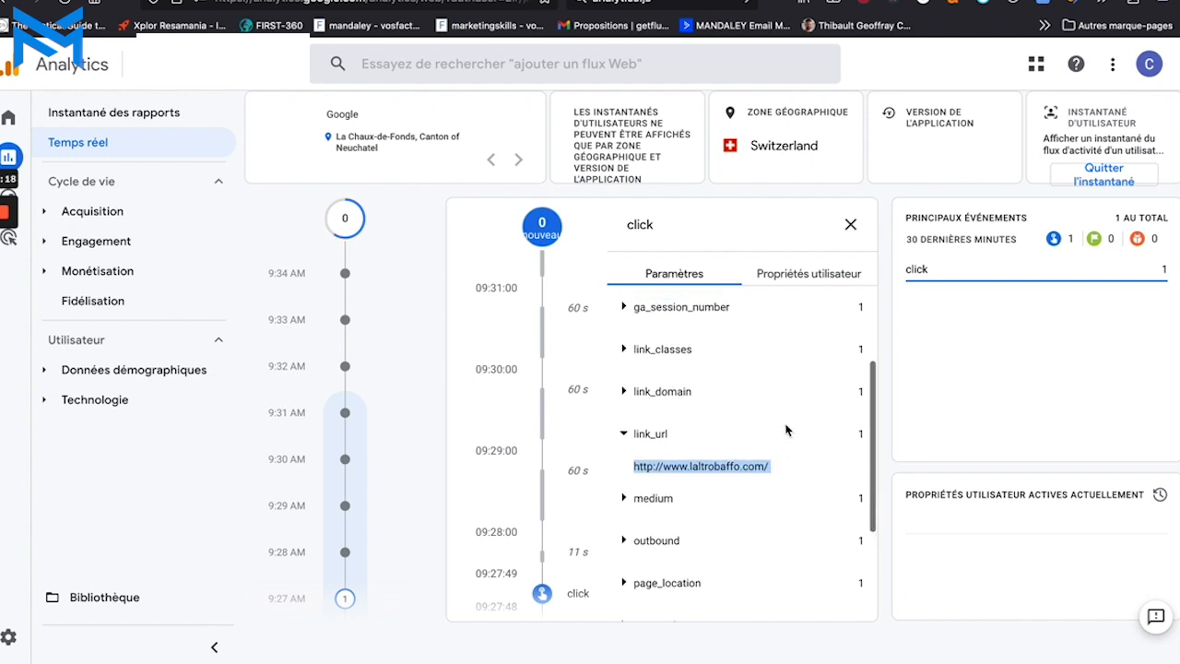
pyautogui.scroll(2, 786, 430)
pyautogui.scroll(-1, 785, 430)
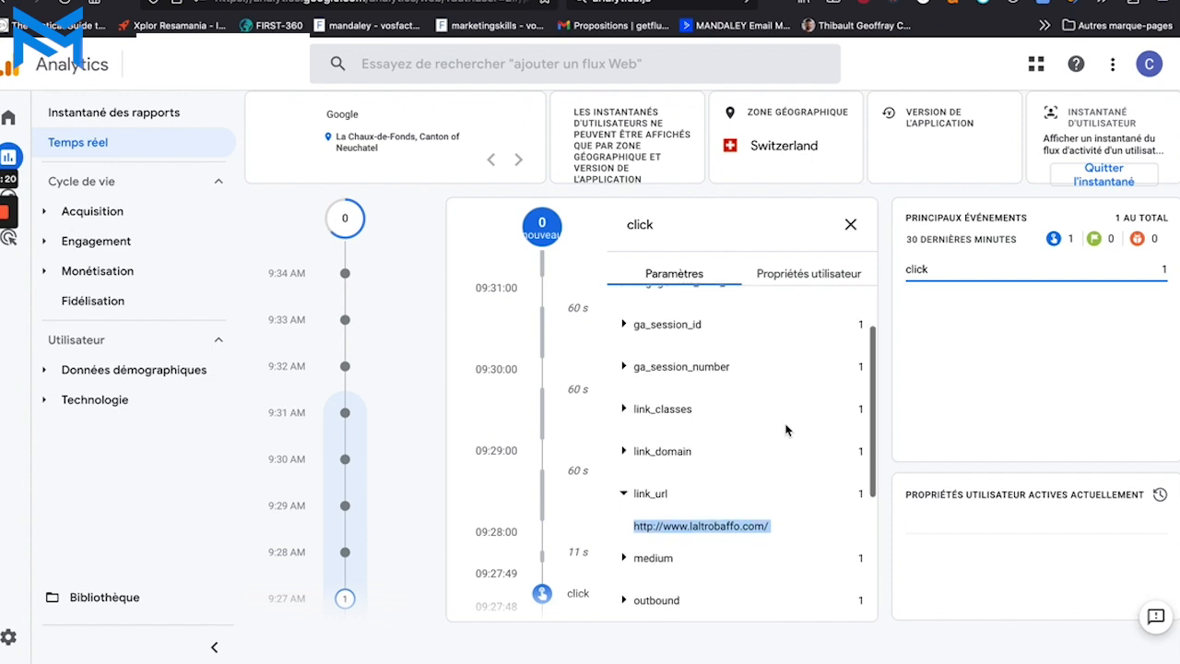
pyautogui.scroll(2, 786, 429)
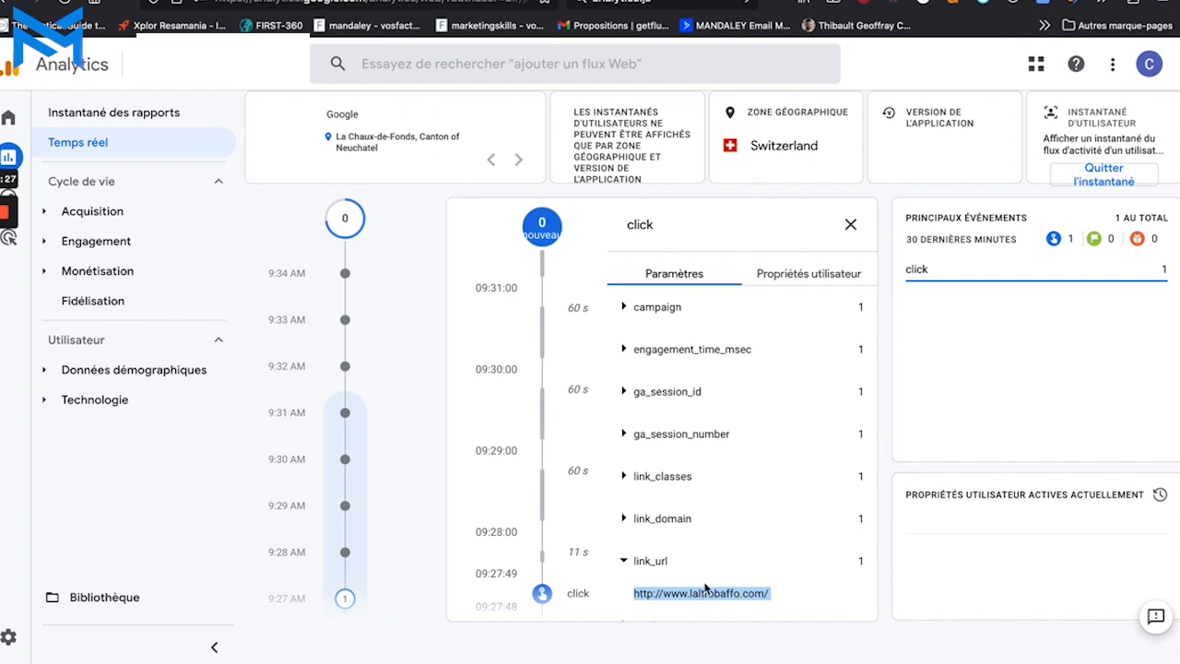
# Read the values of the click event's campaign, engagement_time_msec and ga_session_id parameters.
pyautogui.click(624, 309)
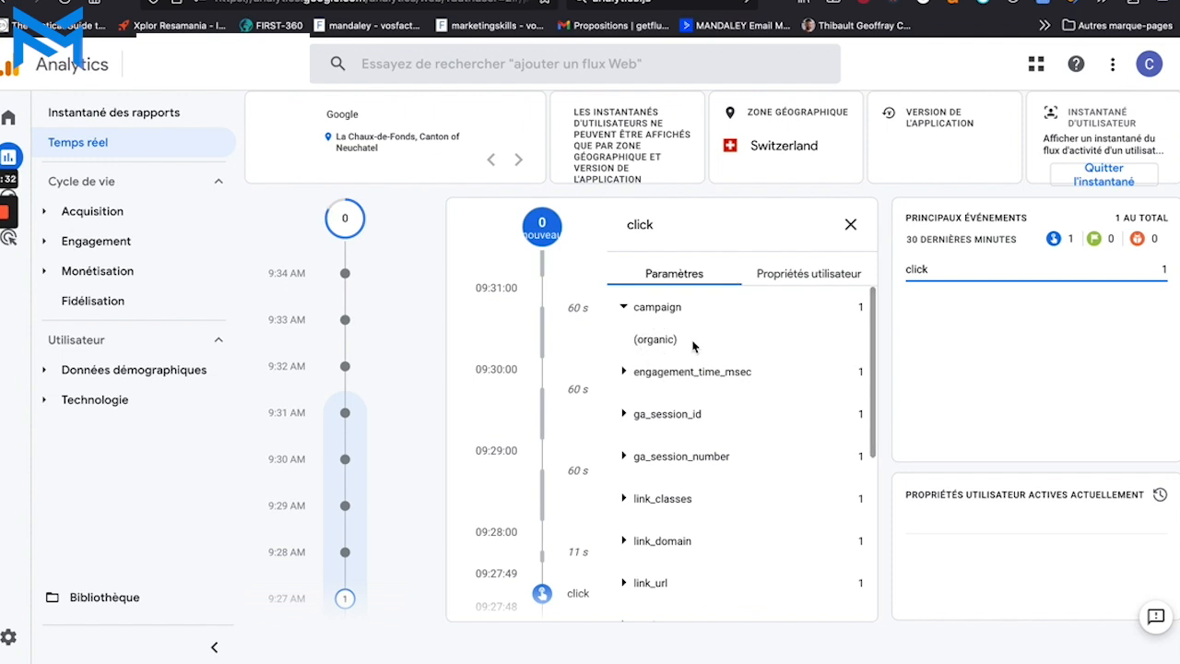
pyautogui.click(687, 372)
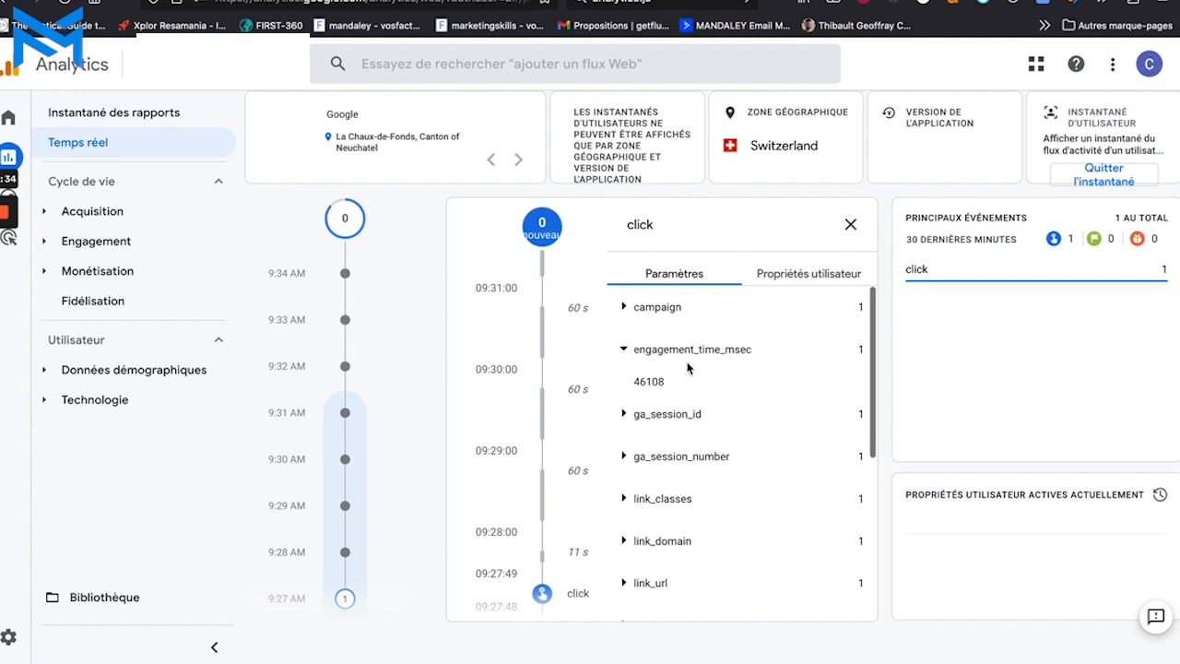
pyautogui.click(627, 415)
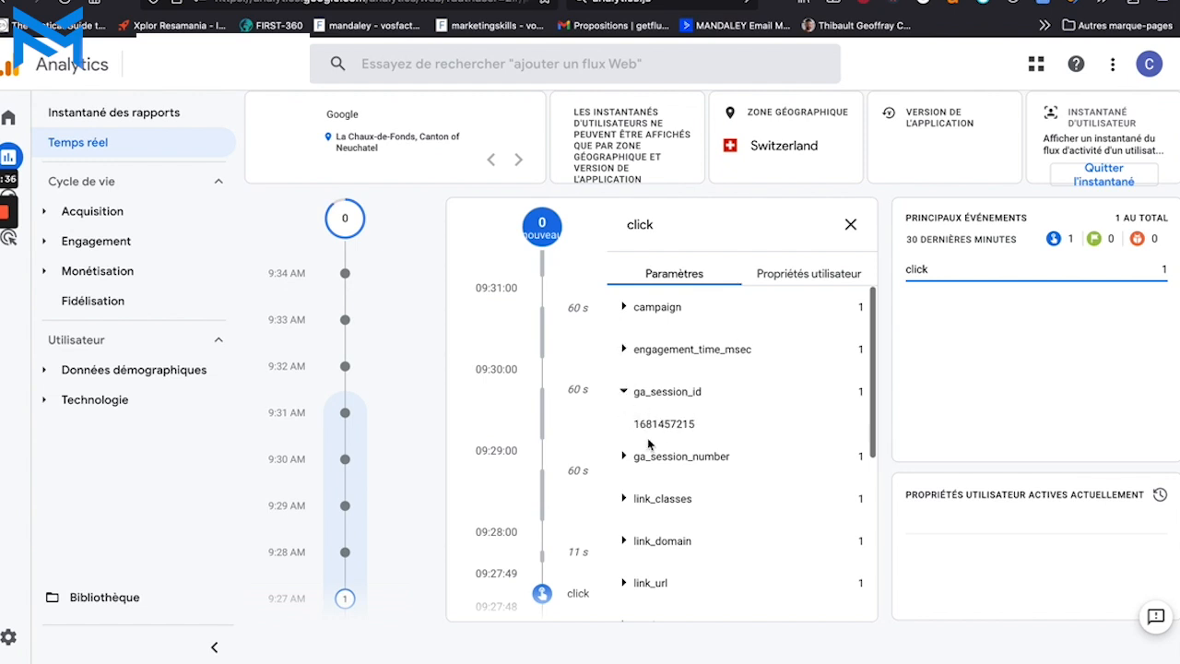
# Read the values of the click event's link_domain, medium, source and term parameters.
pyautogui.scroll(-3, 650, 444)
pyautogui.scroll(1, 682, 404)
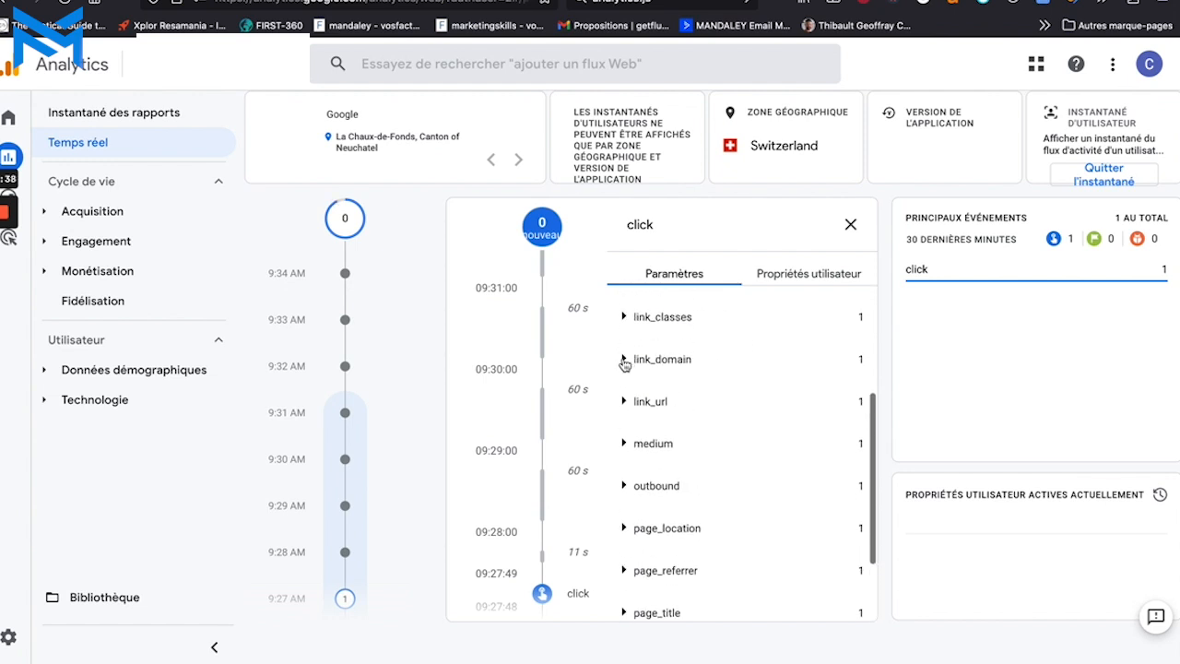
pyautogui.click(623, 361)
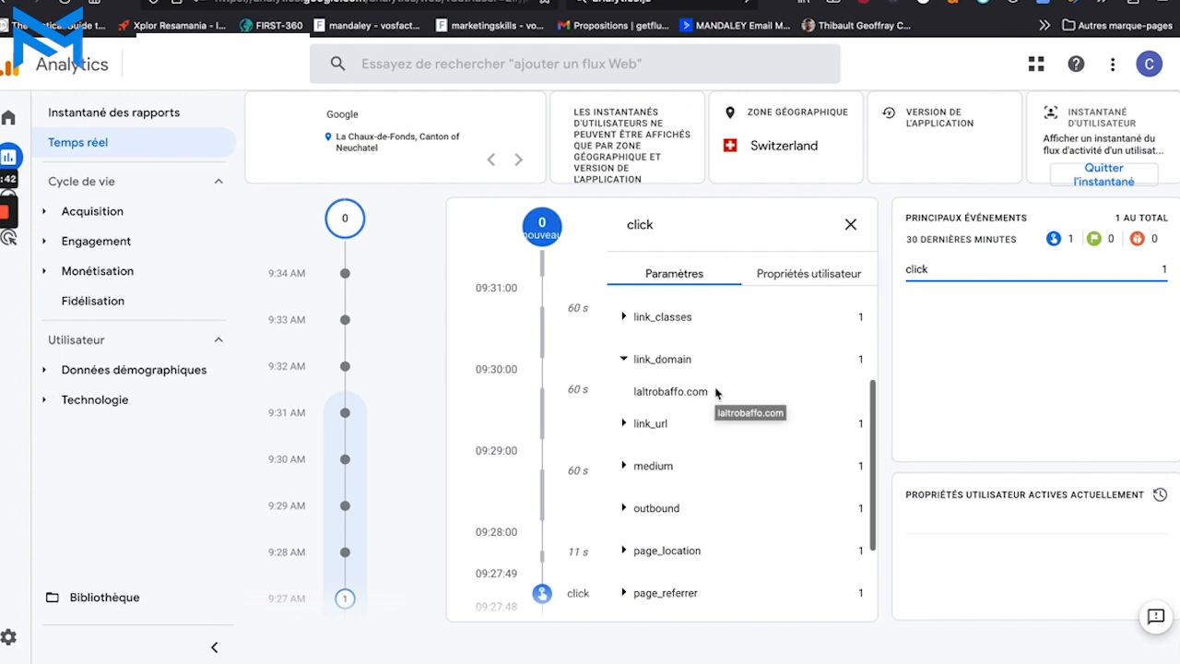
pyautogui.scroll(-2, 714, 392)
pyautogui.click(625, 368)
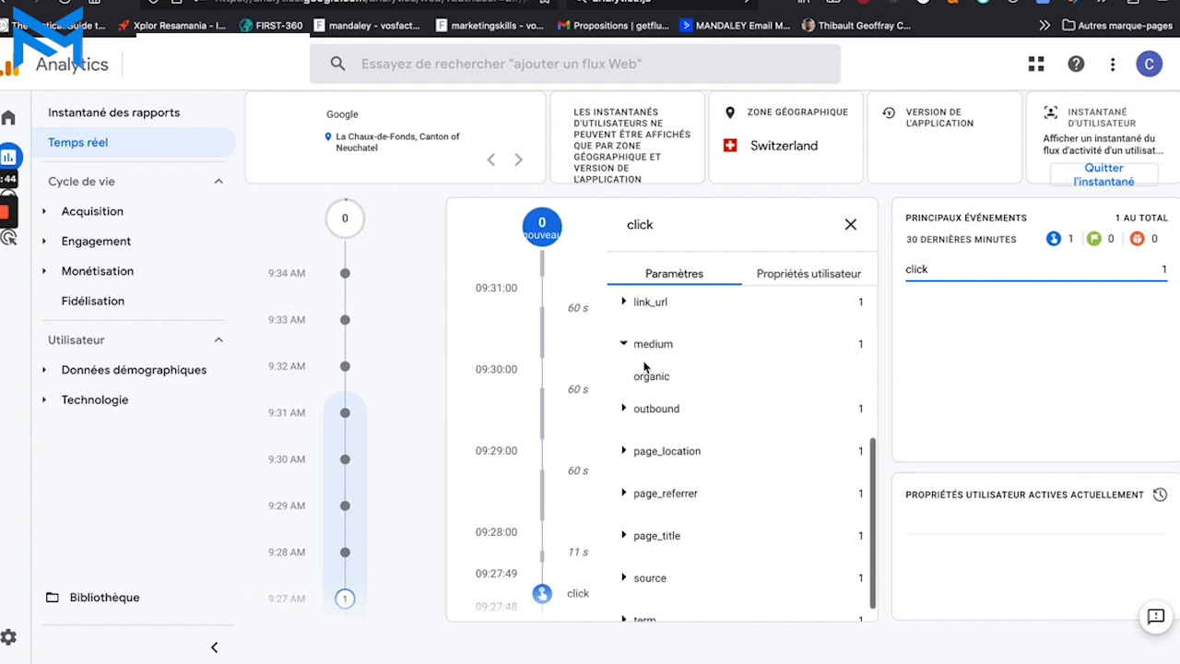
pyautogui.scroll(-1, 684, 407)
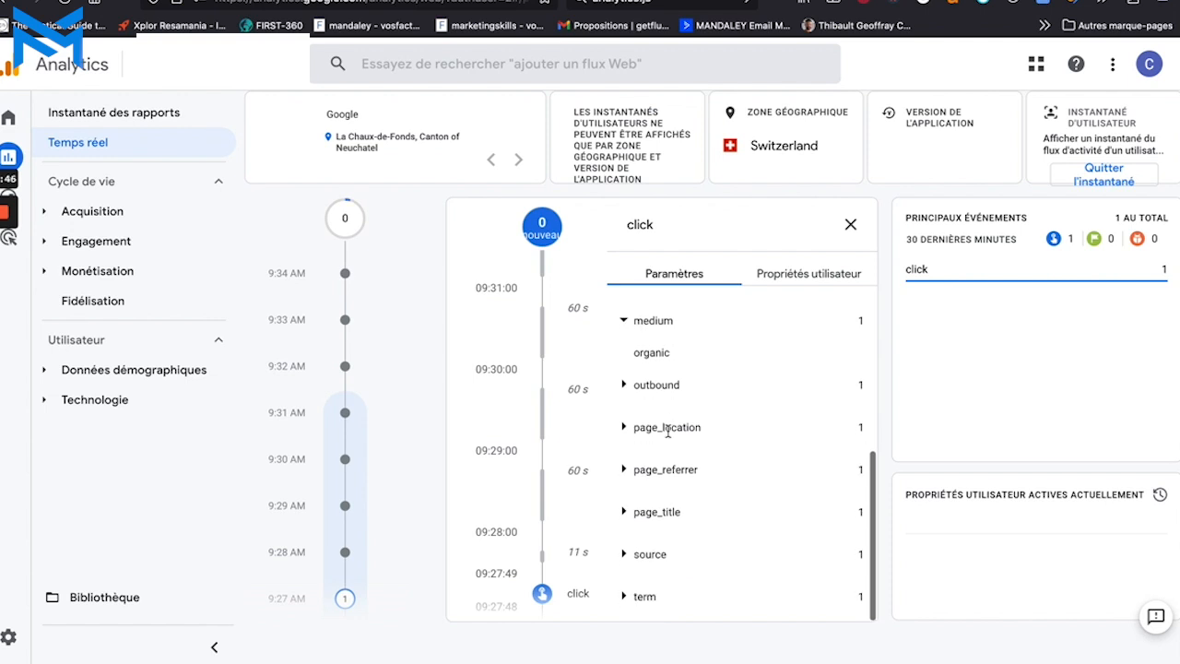
pyautogui.click(623, 555)
pyautogui.scroll(-1, 708, 455)
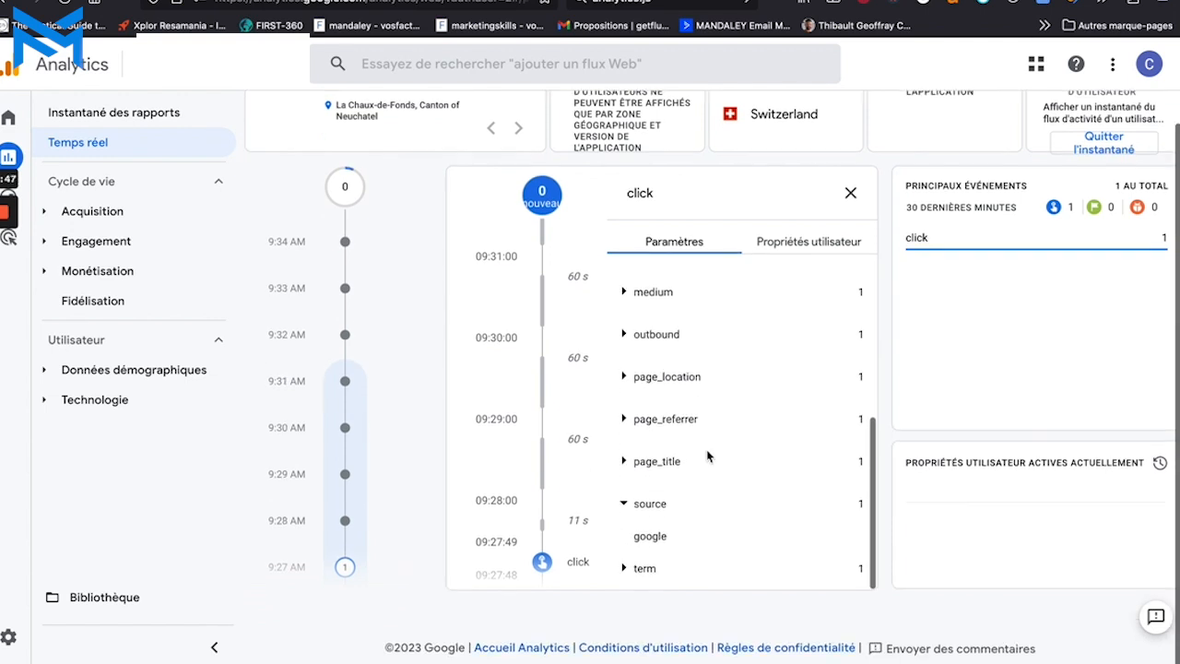
pyautogui.click(630, 570)
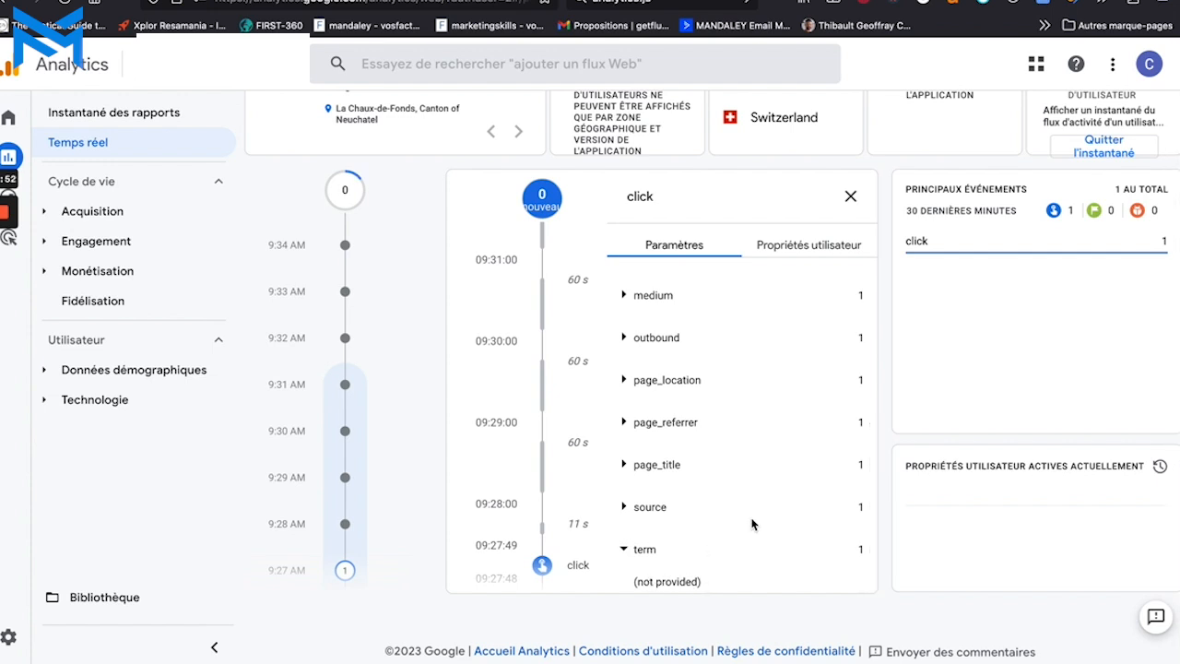
pyautogui.scroll(4, 752, 523)
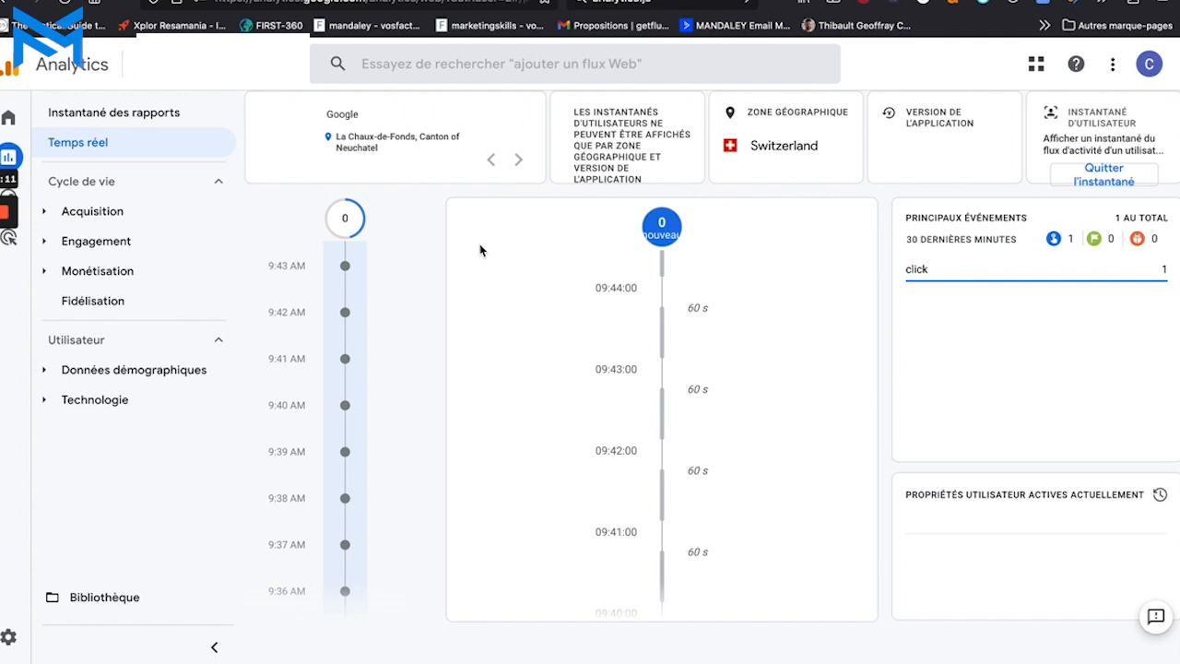
# Open the property's DebugView from the administration settings.
pyautogui.moveTo(13, 178)
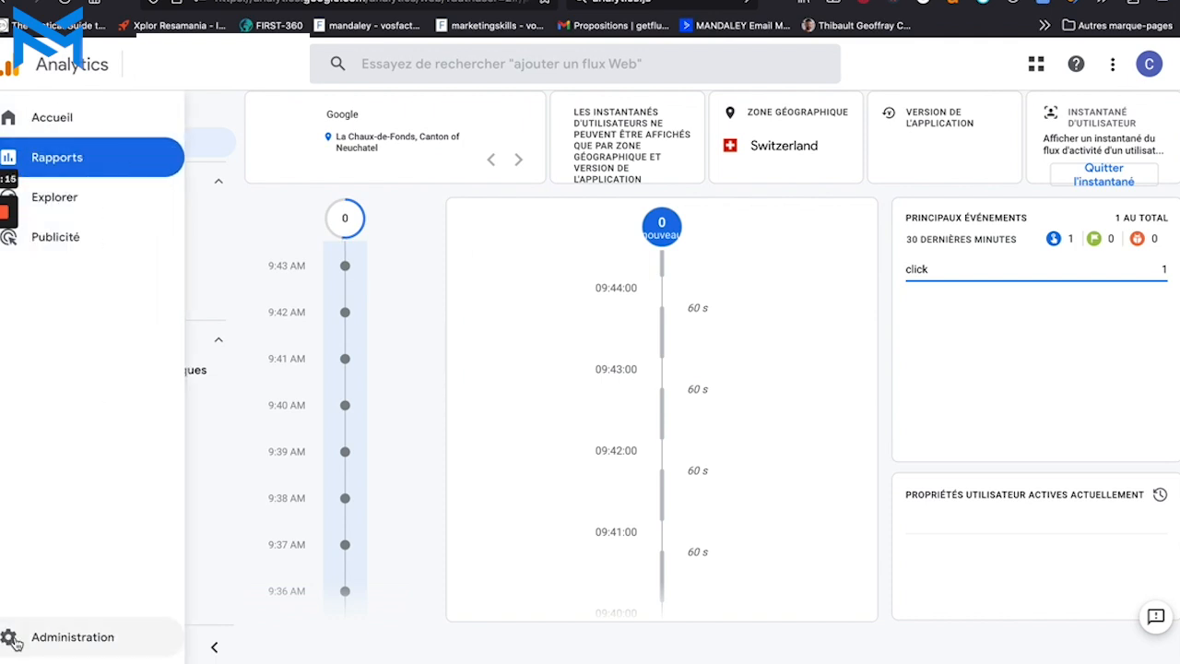
pyautogui.click(13, 643)
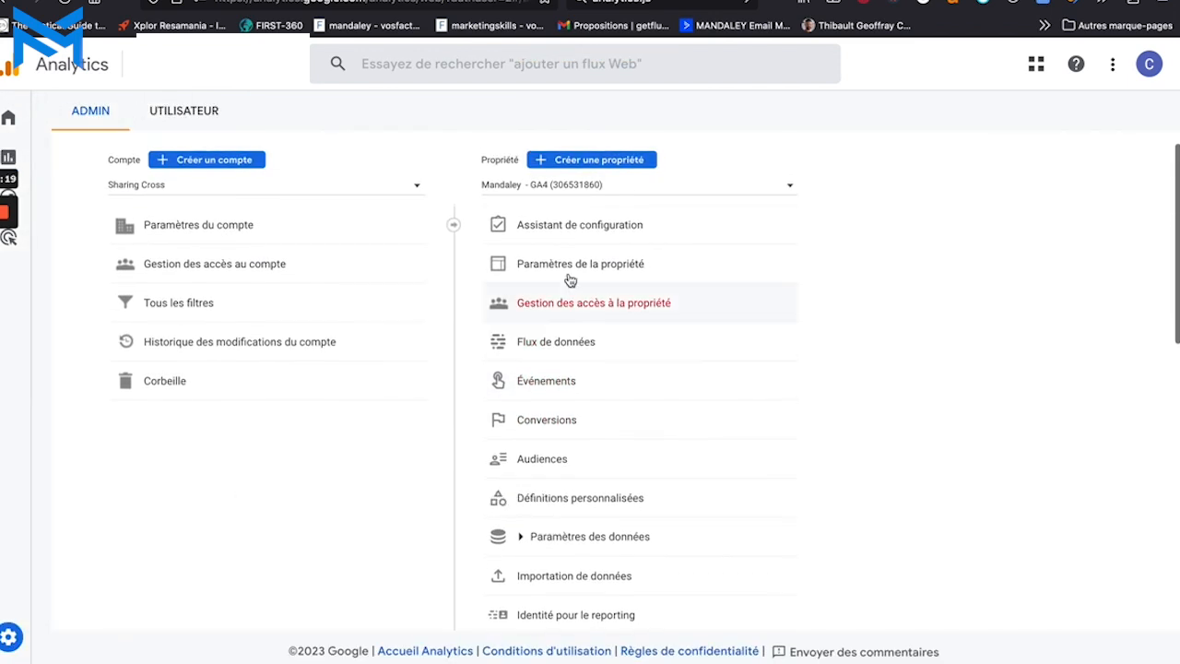
pyautogui.scroll(-4, 581, 190)
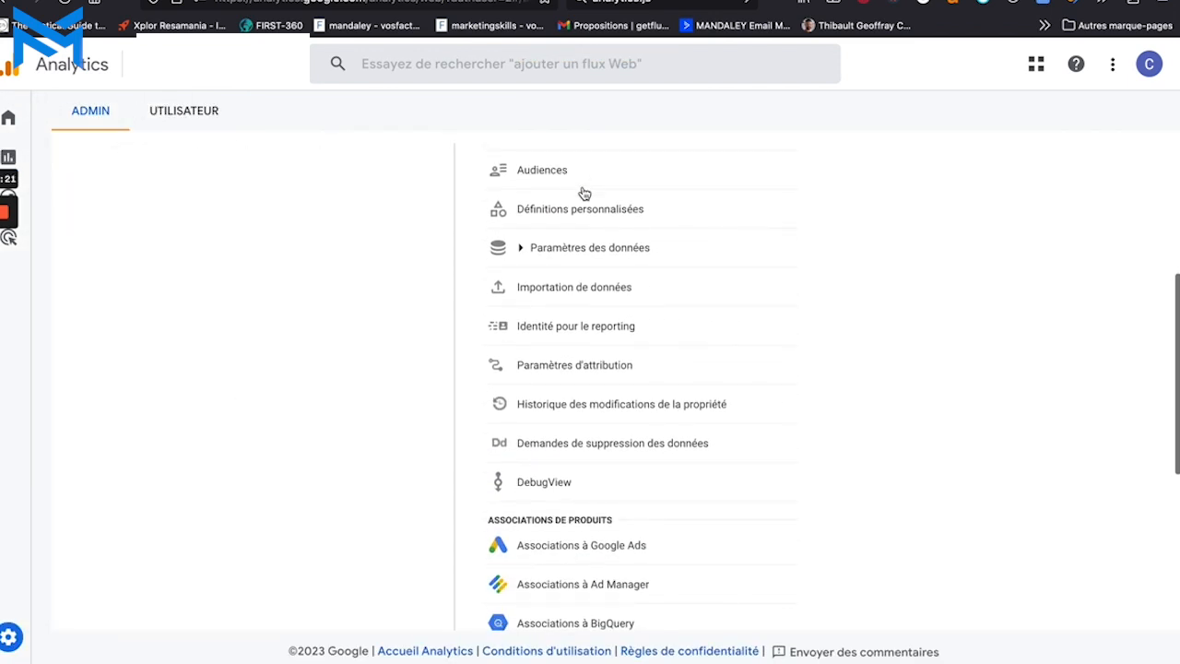
pyautogui.click(526, 481)
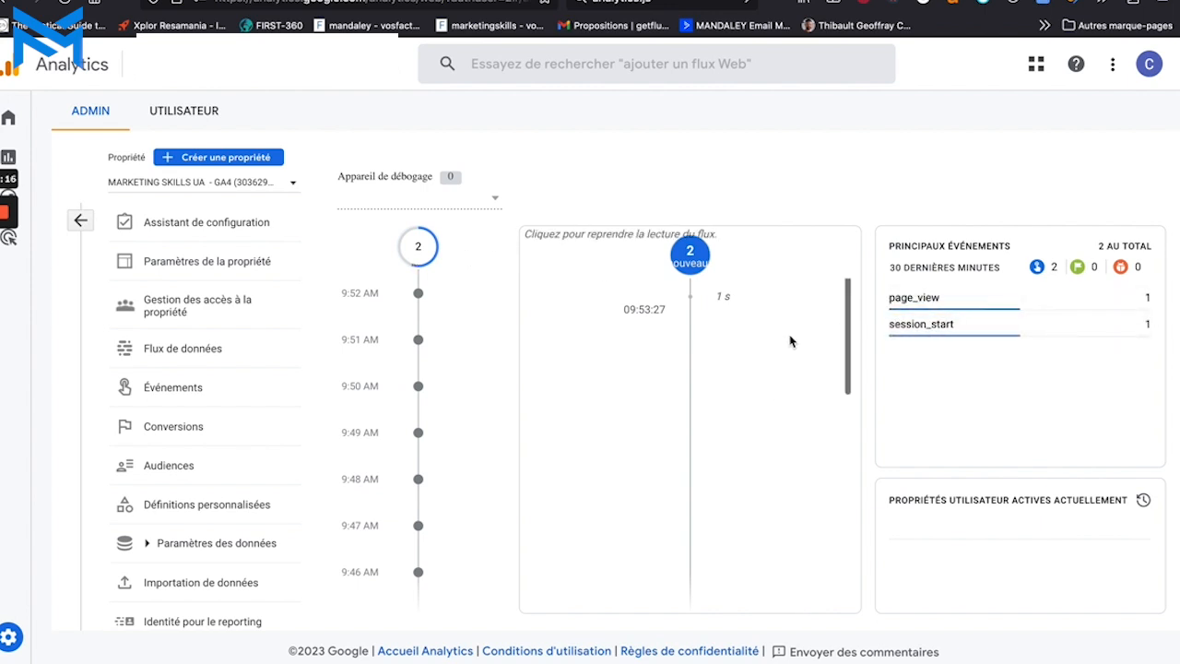
# Choose Apple as the debug device and resume the live event stream.
pyautogui.click(492, 203)
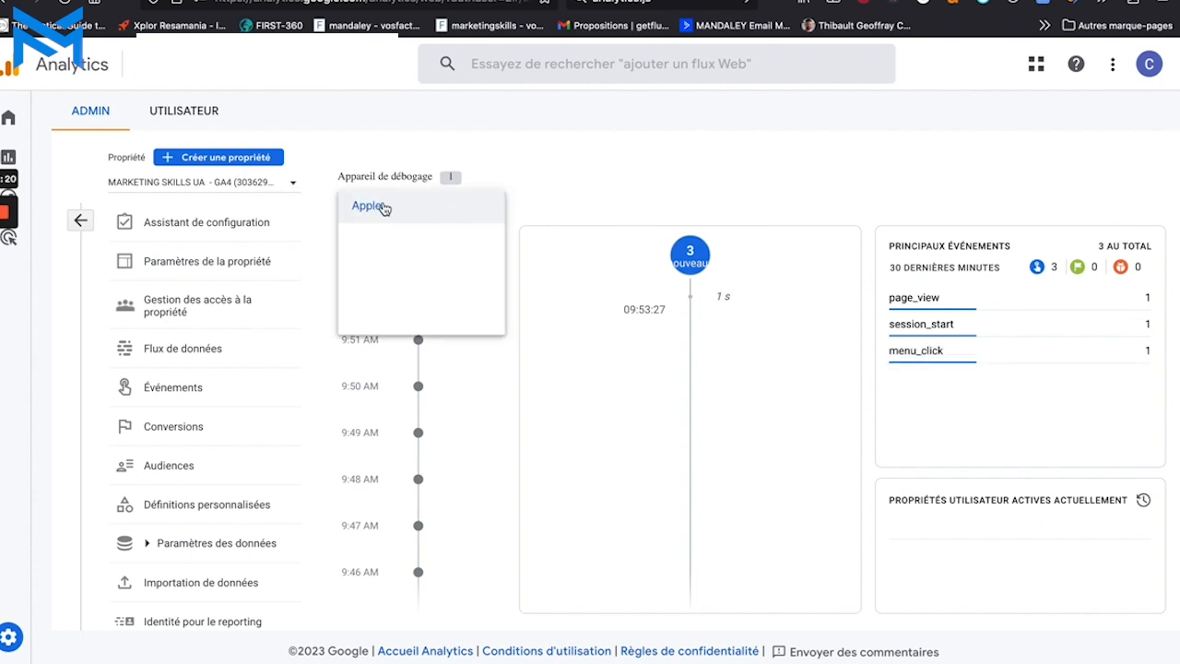
pyautogui.click(587, 179)
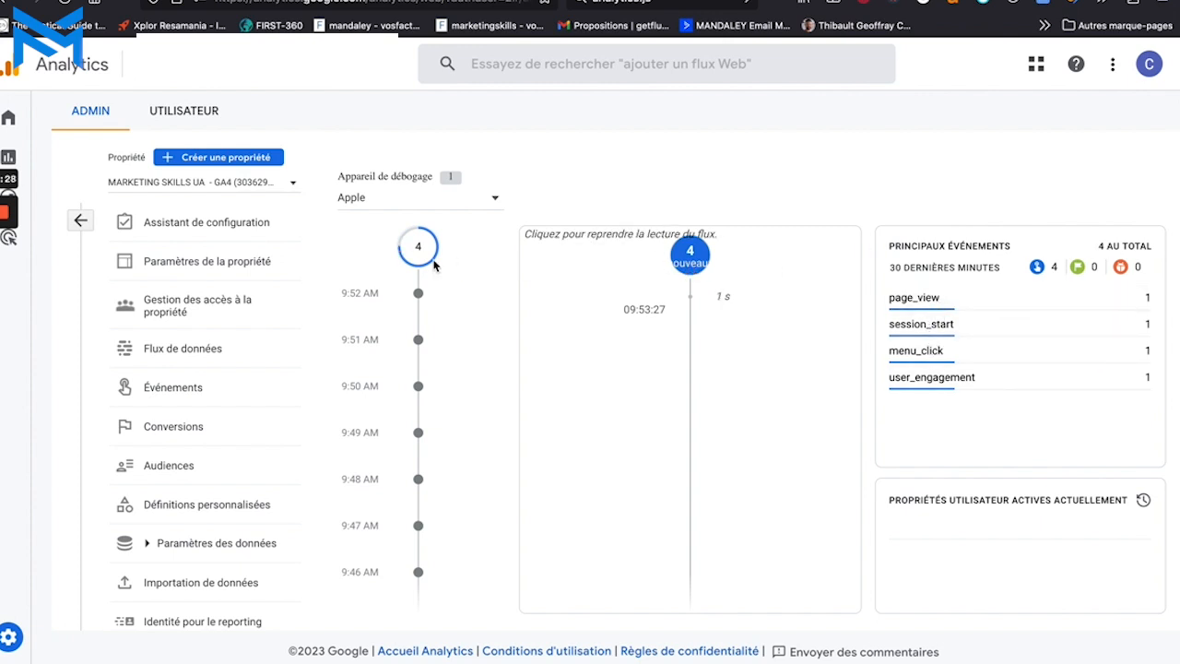
pyautogui.click(692, 268)
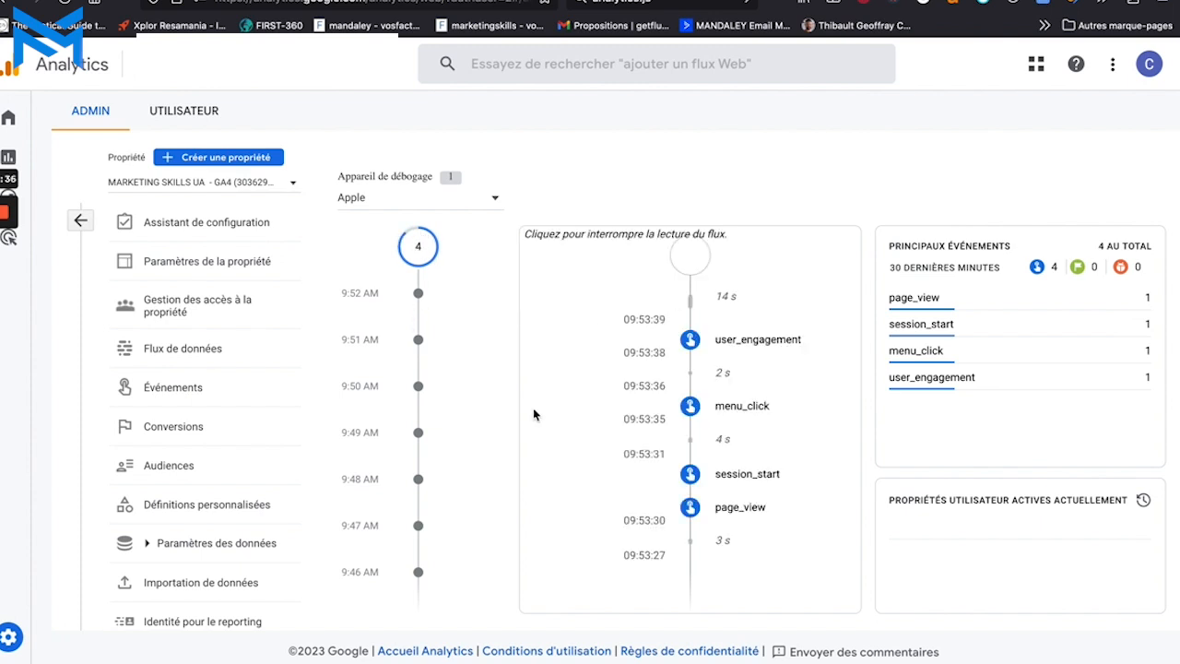
# Examine the user_engagement event's debug_mode and page_title parameters, and close its details.
pyautogui.click(691, 347)
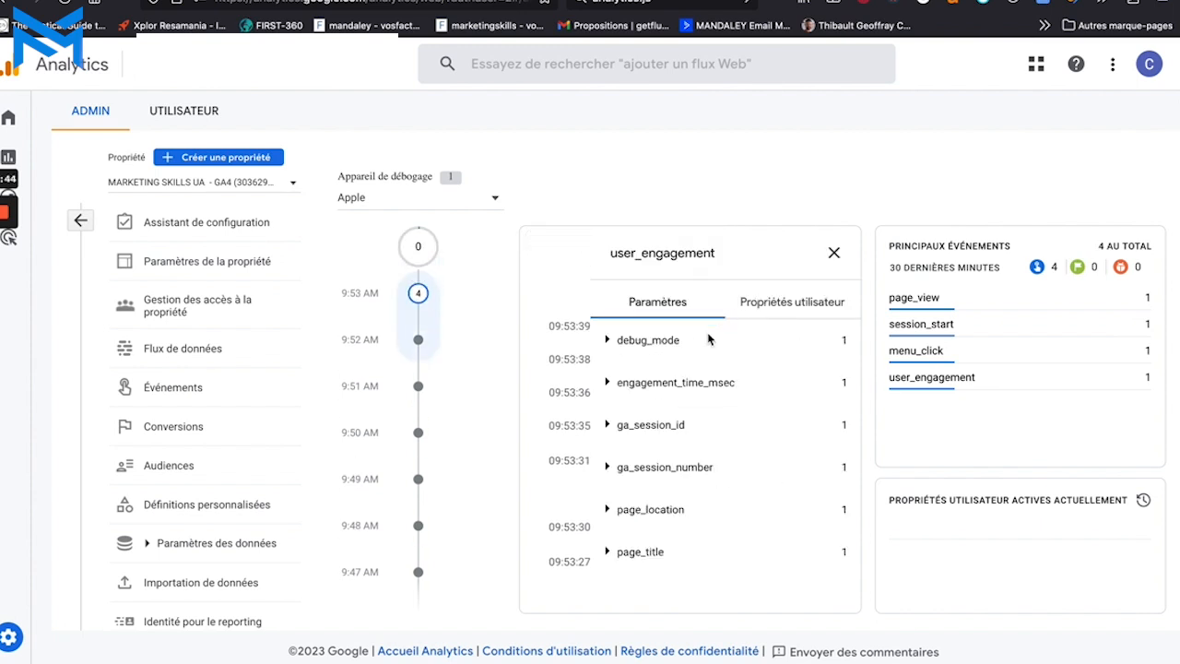
pyautogui.click(609, 340)
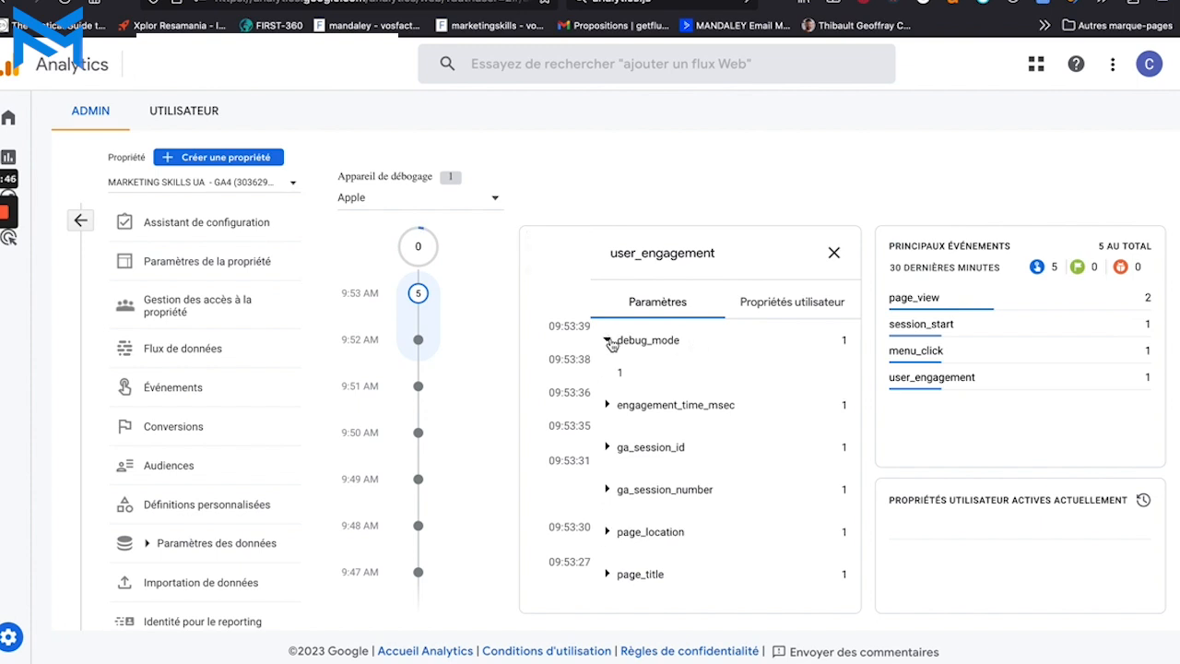
pyautogui.click(637, 573)
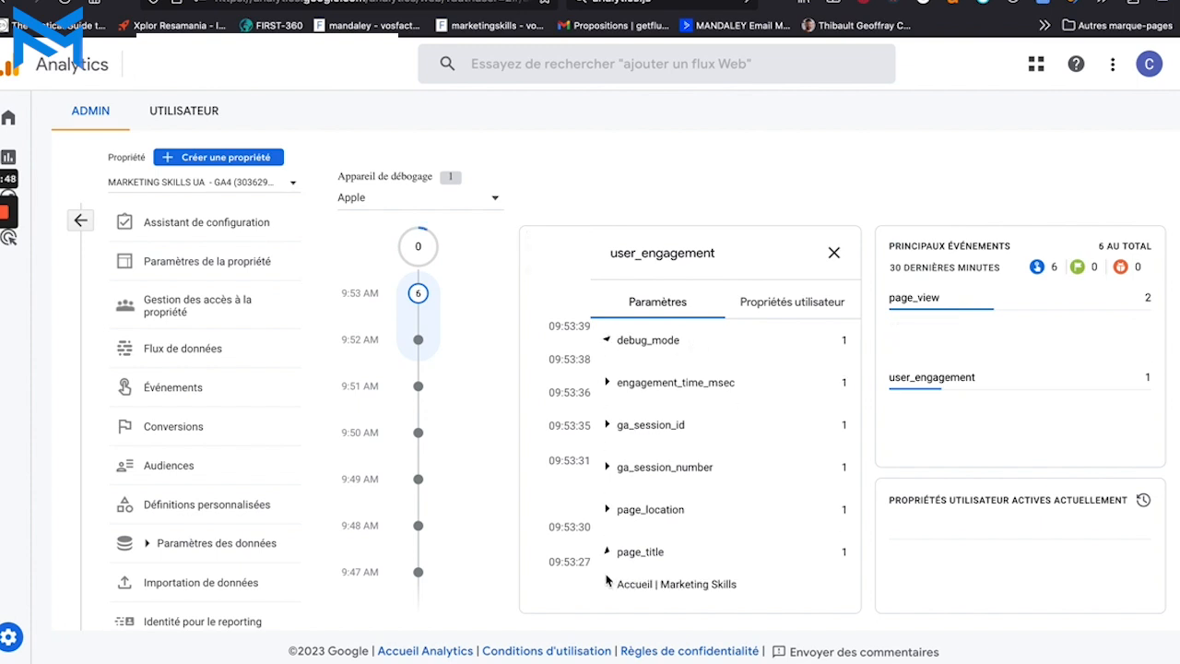
pyautogui.click(834, 253)
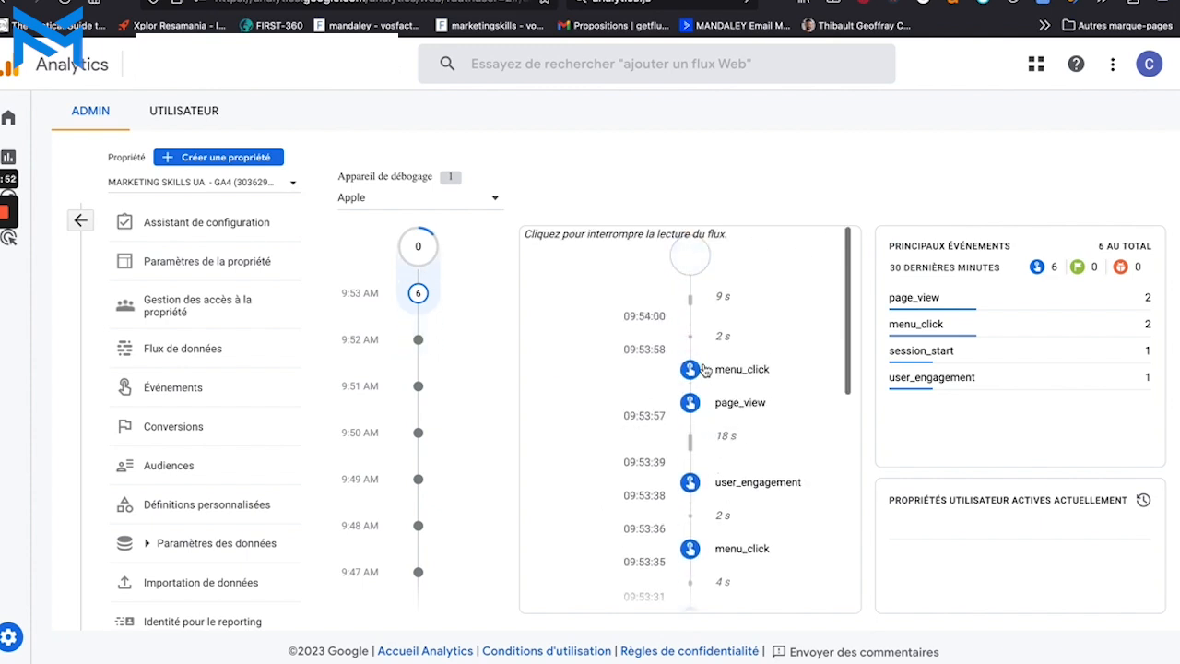
# Examine the page_title and page_referrer values of the most recent menu_click event, and close its details.
pyautogui.click(769, 350)
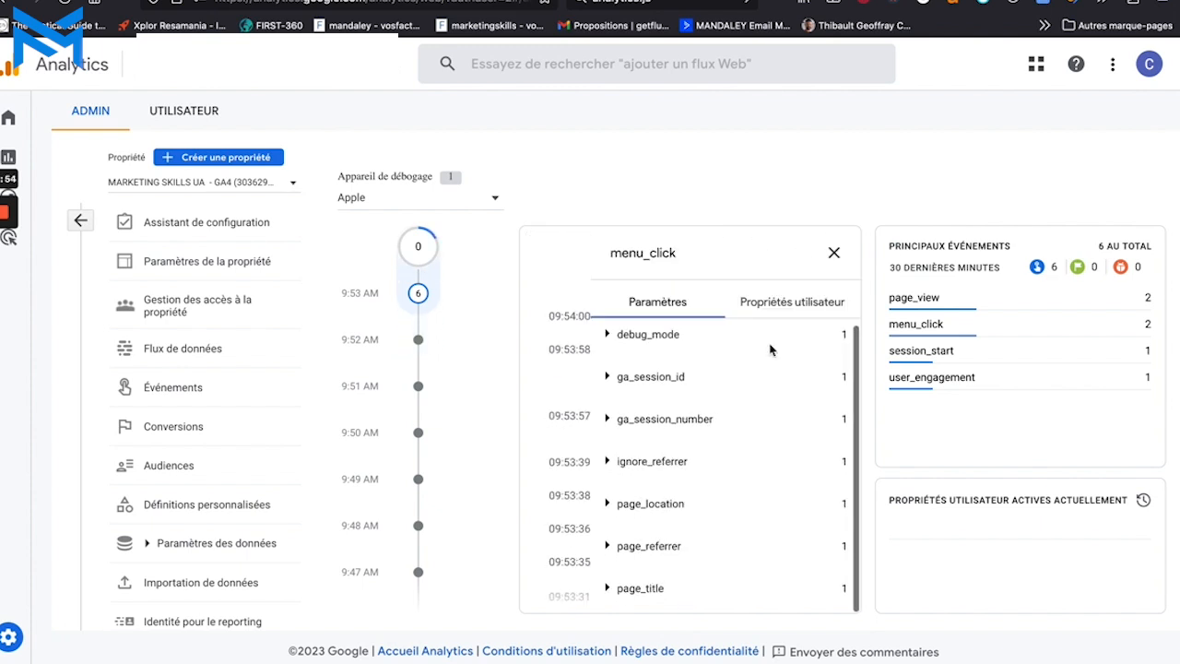
pyautogui.click(608, 594)
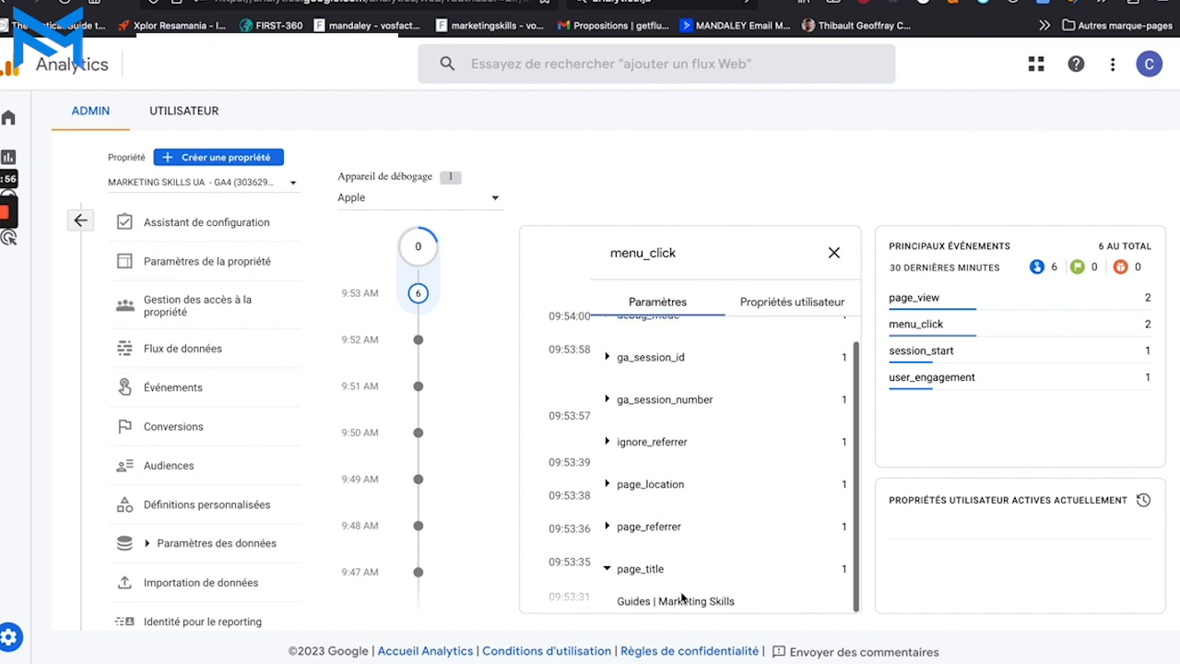
pyautogui.moveTo(615, 601); pyautogui.dragTo(740, 606)
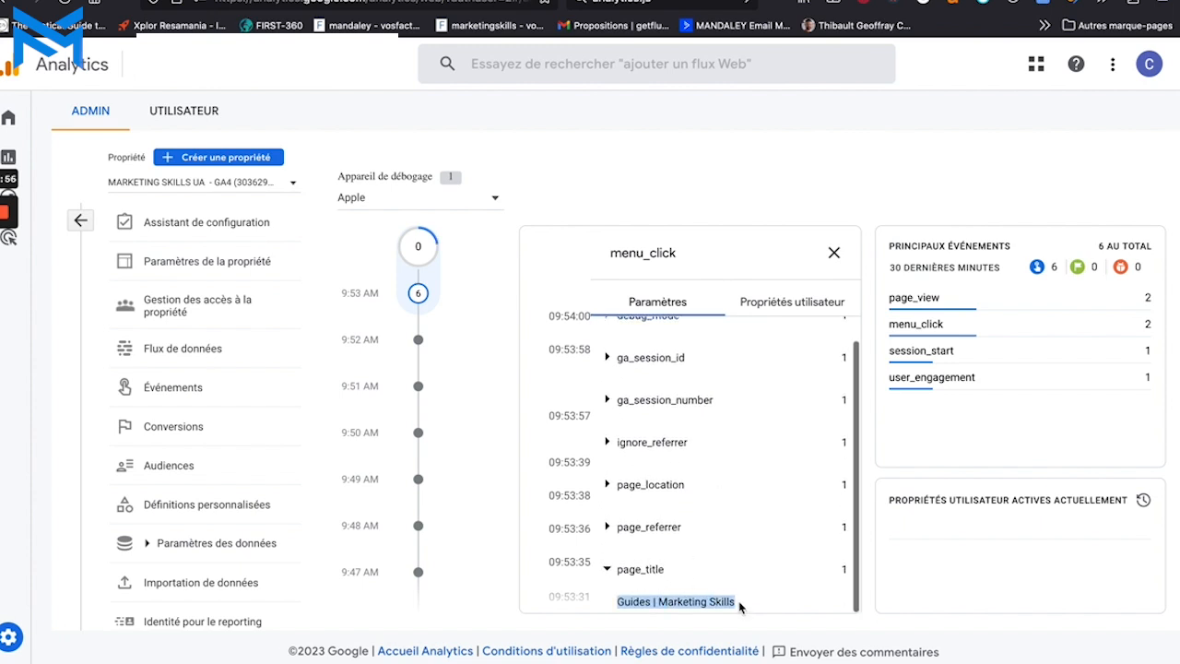
pyautogui.click(611, 529)
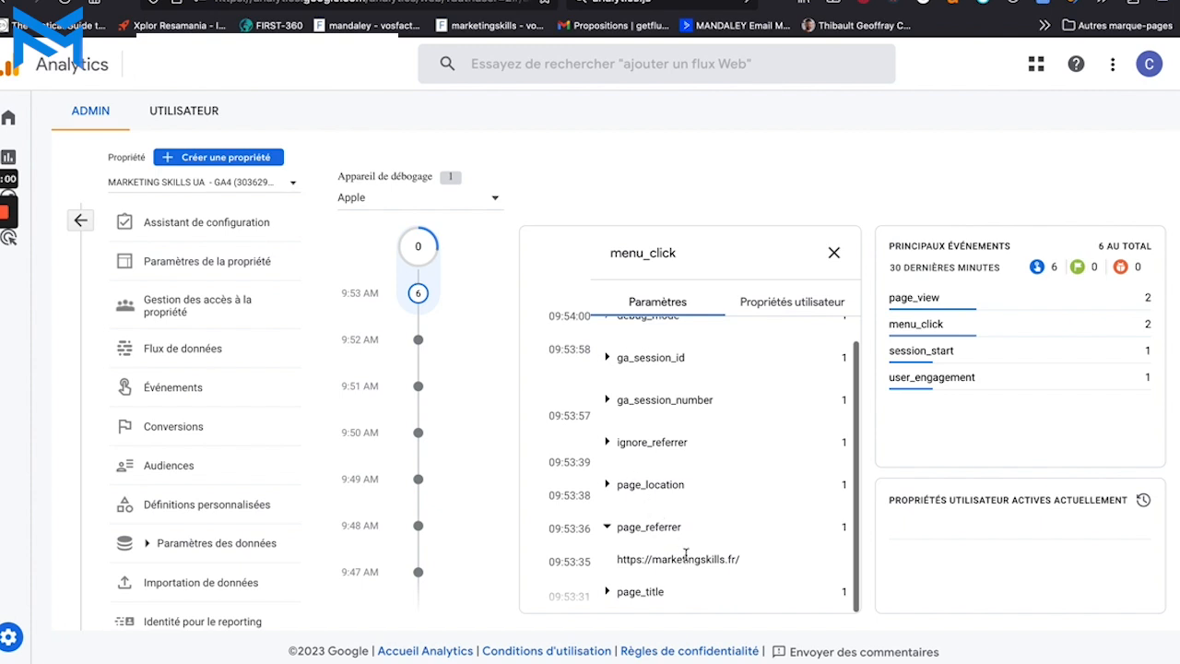
pyautogui.moveTo(623, 562); pyautogui.dragTo(768, 567)
pyautogui.scroll(1, 696, 440)
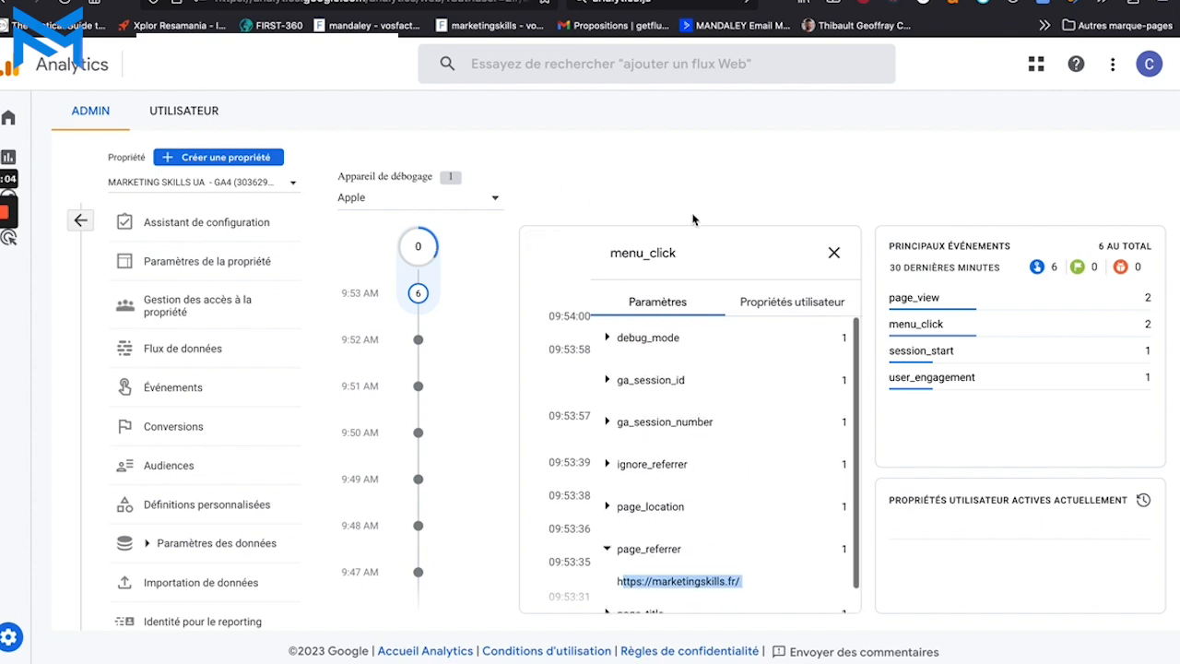
pyautogui.click(834, 252)
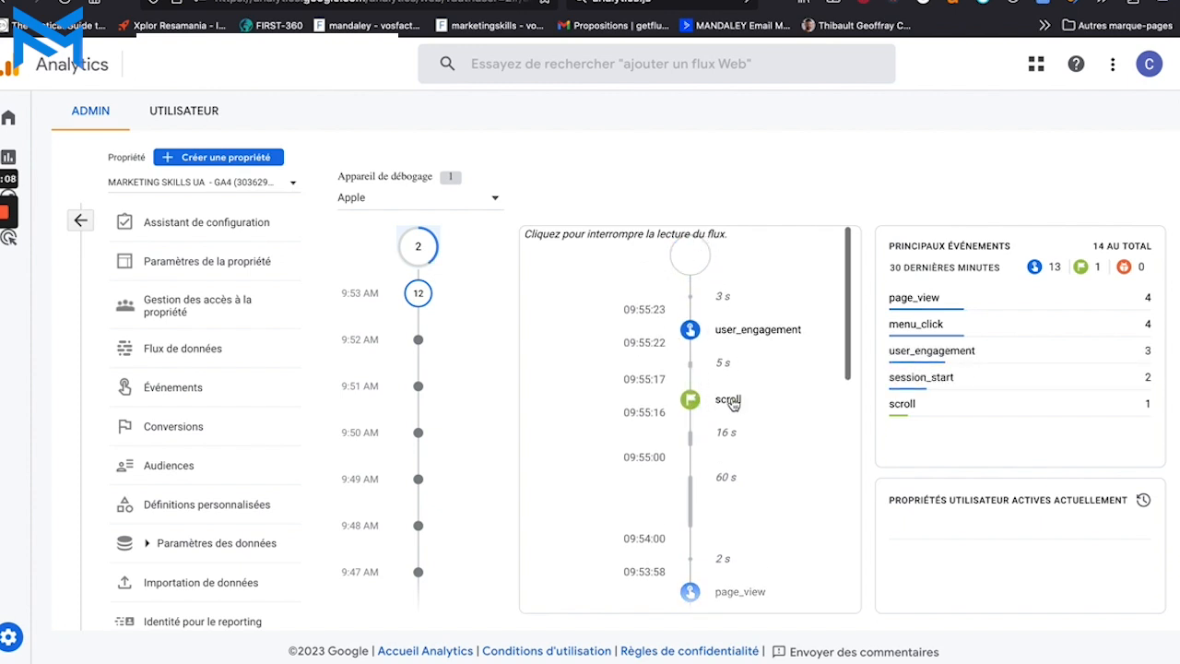
# Examine the scroll event's parameters, expanding percent_scrolled to read its value, and close the event details.
pyautogui.click(691, 403)
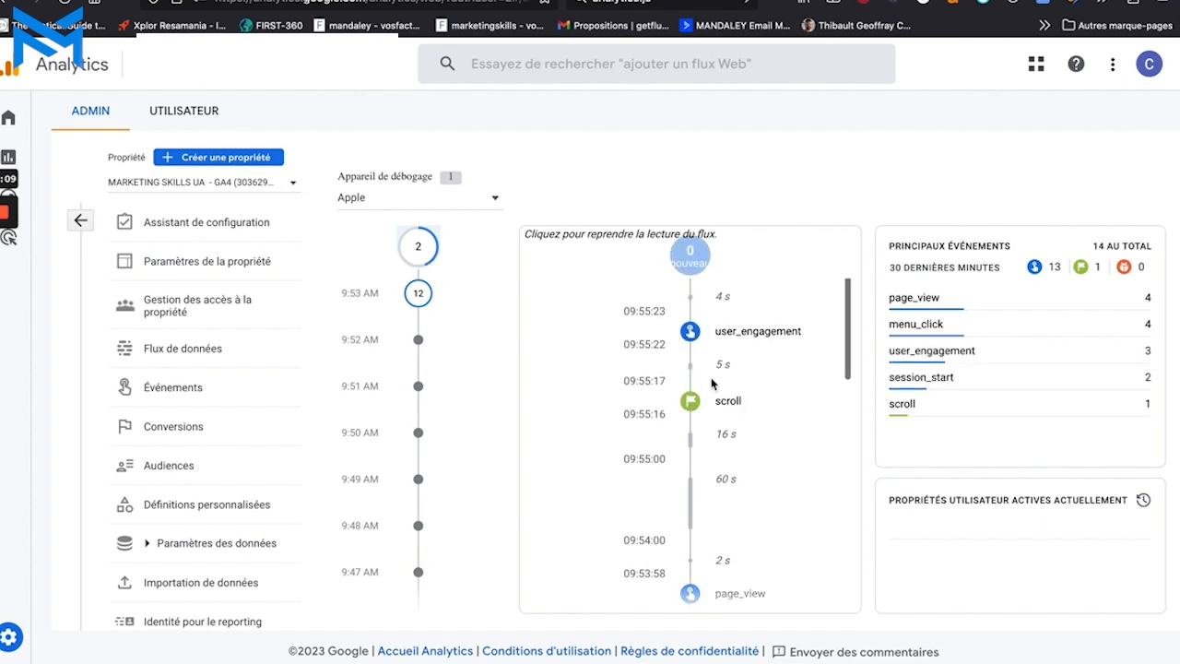
pyautogui.scroll(-1, 701, 370)
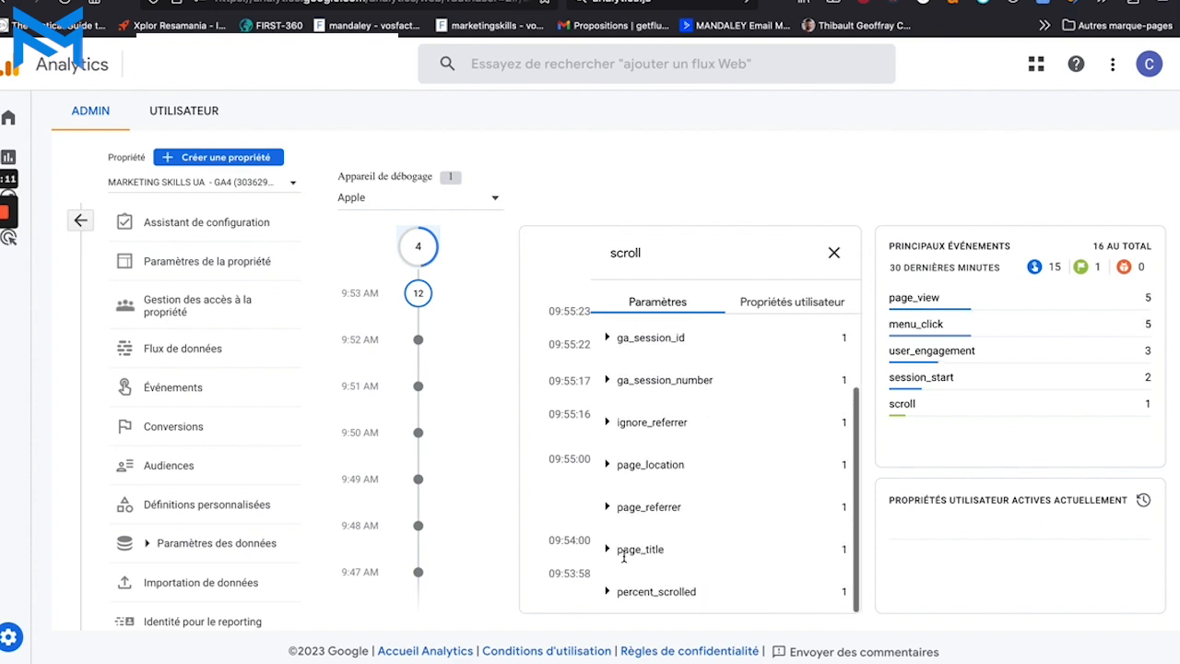
pyautogui.click(608, 593)
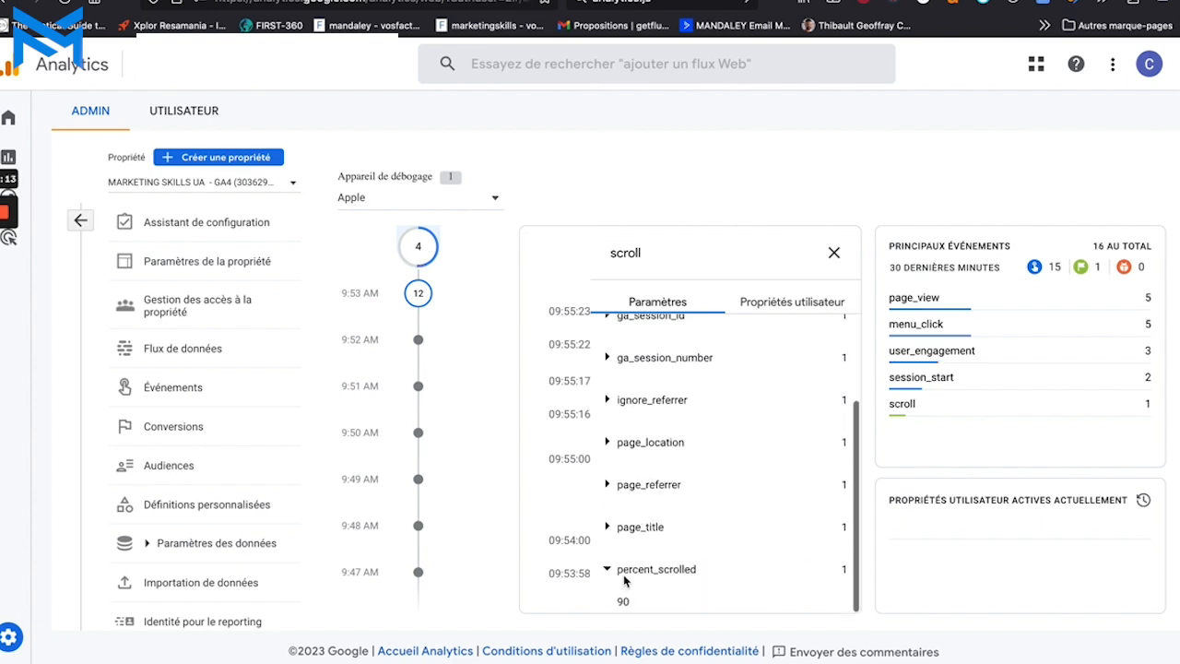
pyautogui.click(707, 572)
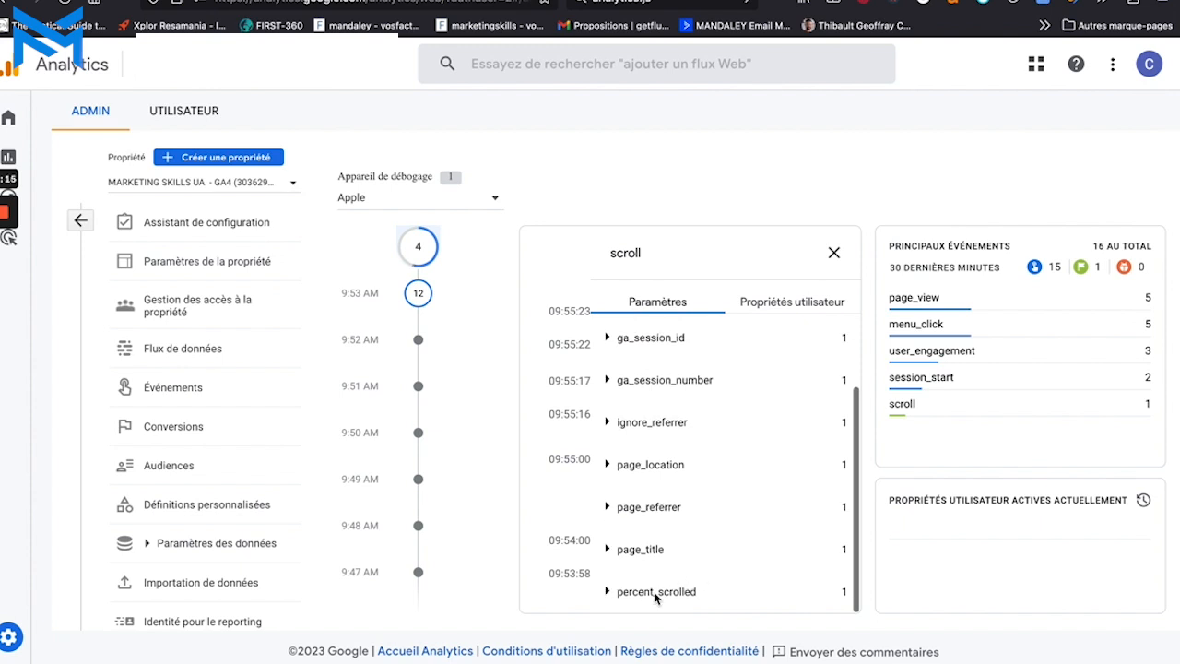
pyautogui.click(609, 593)
pyautogui.scroll(-1, 643, 595)
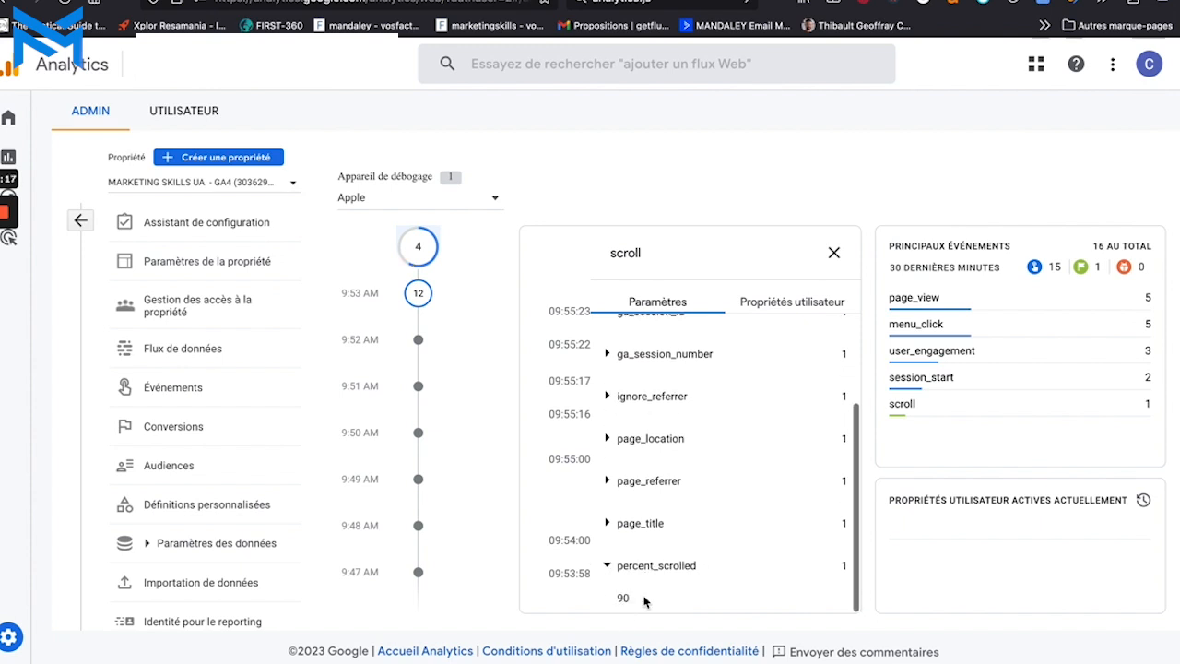
pyautogui.scroll(3, 703, 406)
pyautogui.scroll(-3, 704, 410)
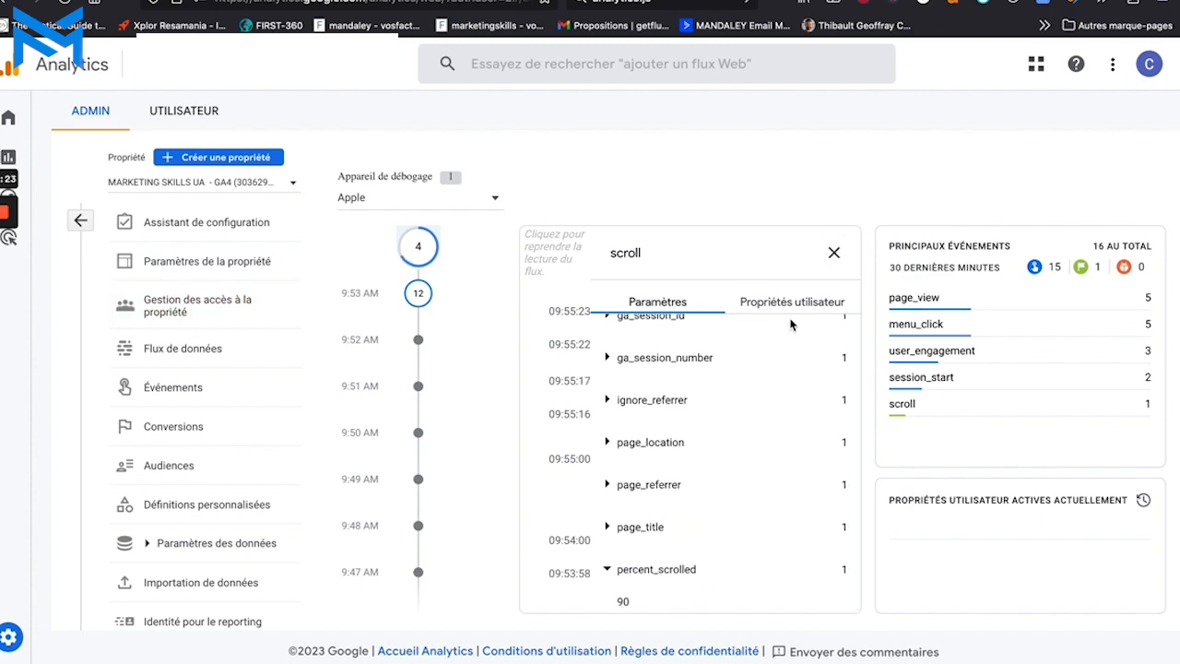
pyautogui.click(835, 252)
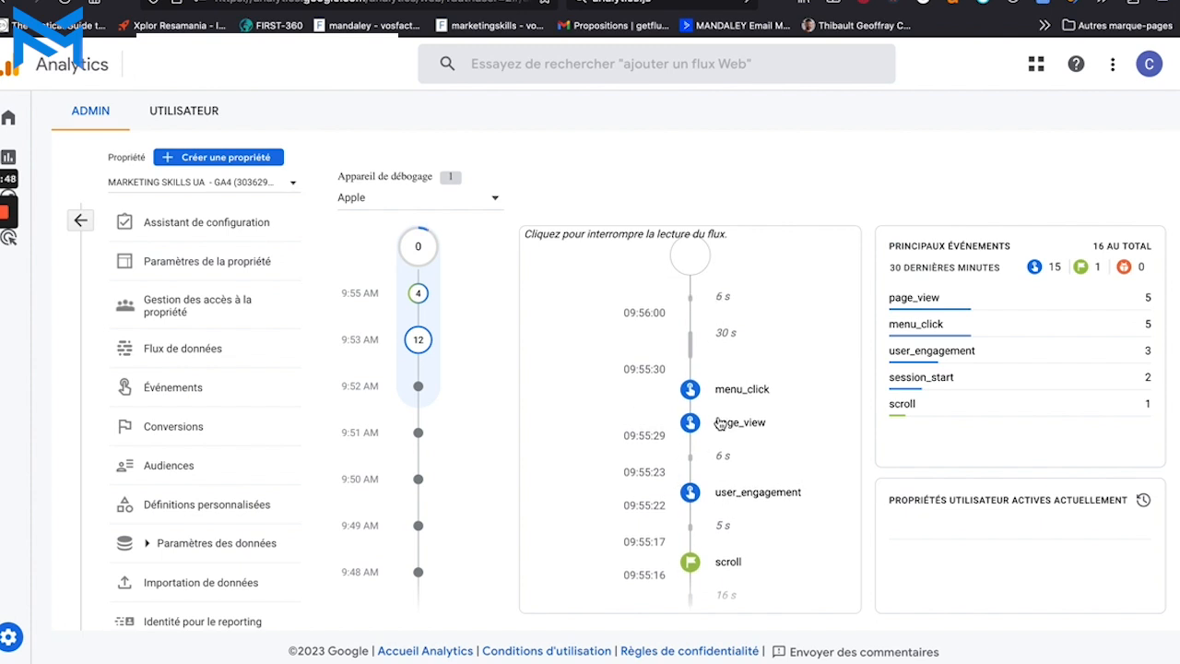
pyautogui.moveTo(690, 661)
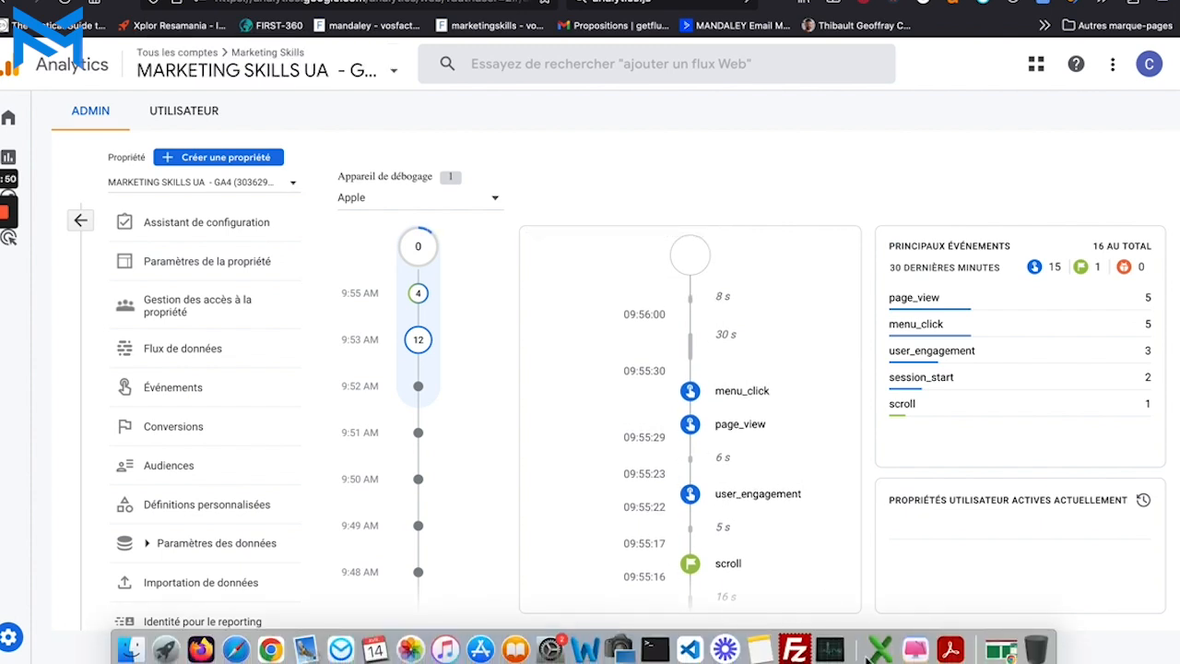
pyautogui.click(950, 650)
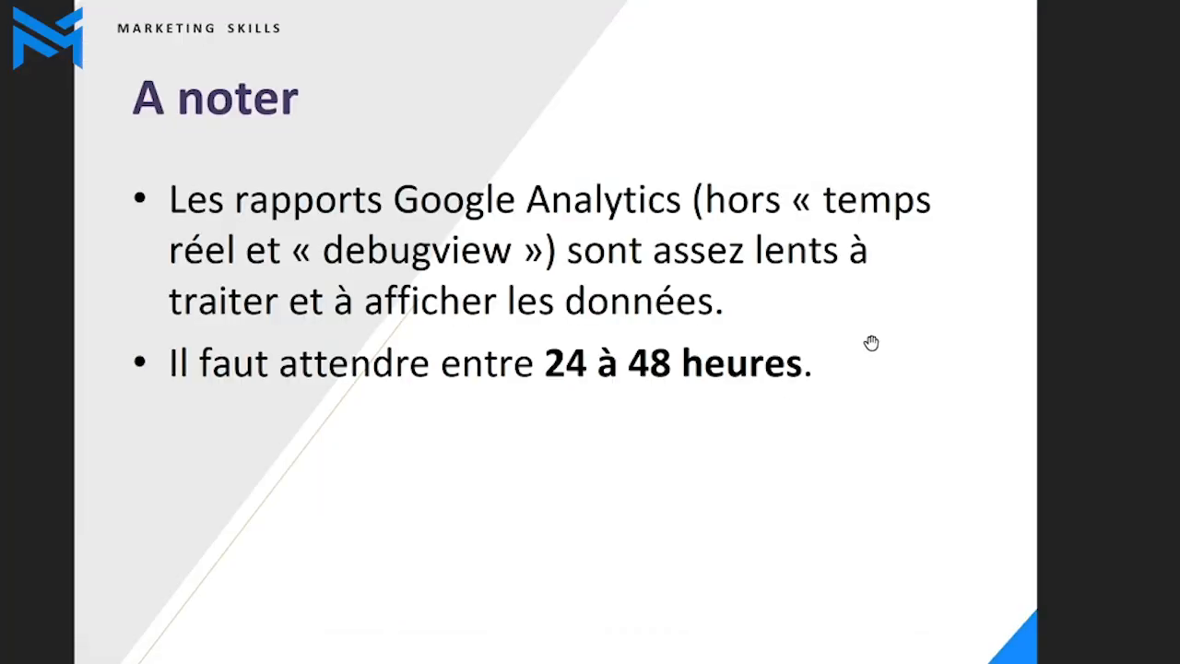
pyautogui.press('Right')
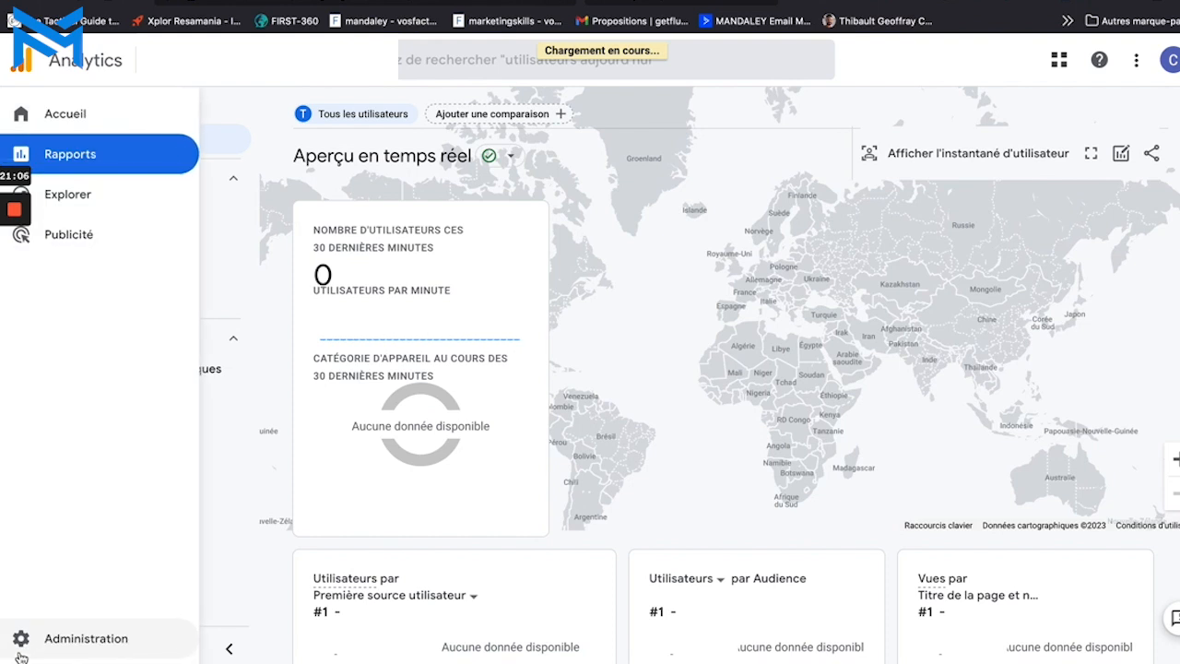
# Open the data retention settings in the administration of the mon site GA4 property.
pyautogui.click(22, 650)
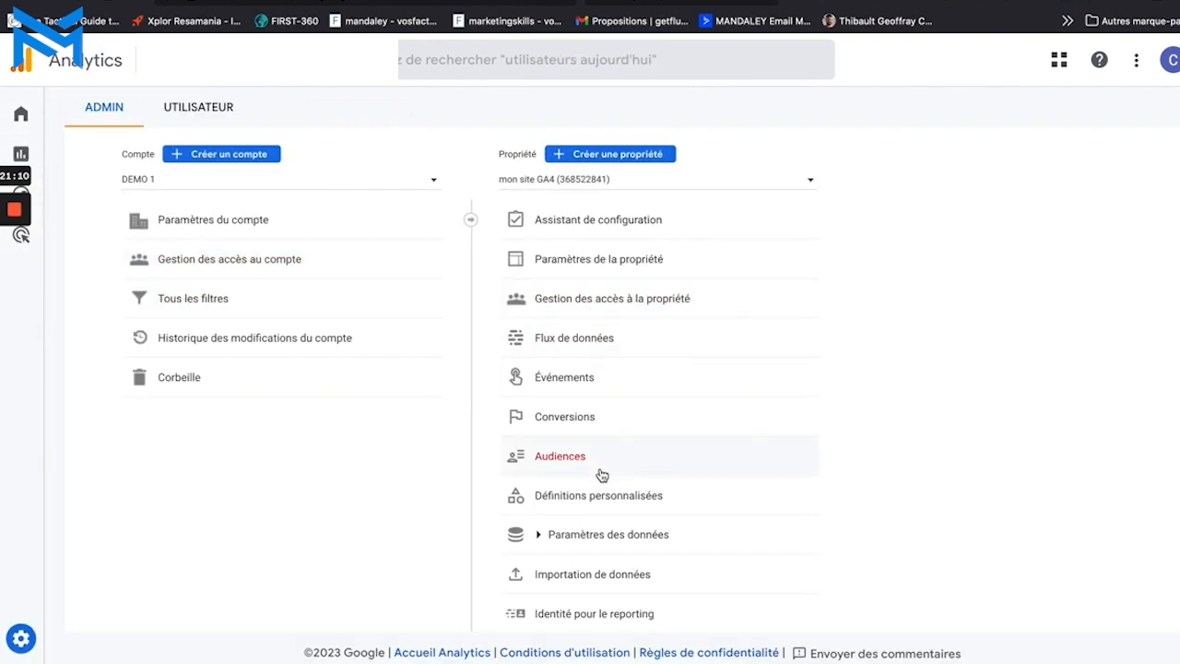
pyautogui.click(593, 535)
pyautogui.scroll(-2, 680, 376)
pyautogui.scroll(-2, 680, 376)
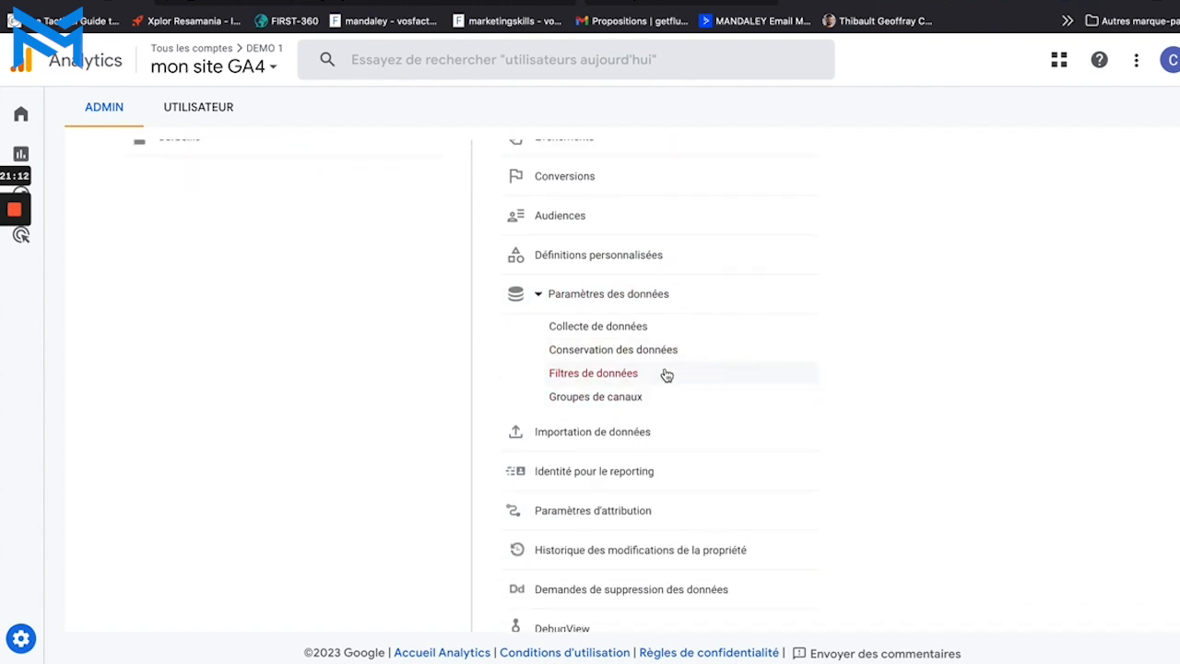
pyautogui.click(662, 355)
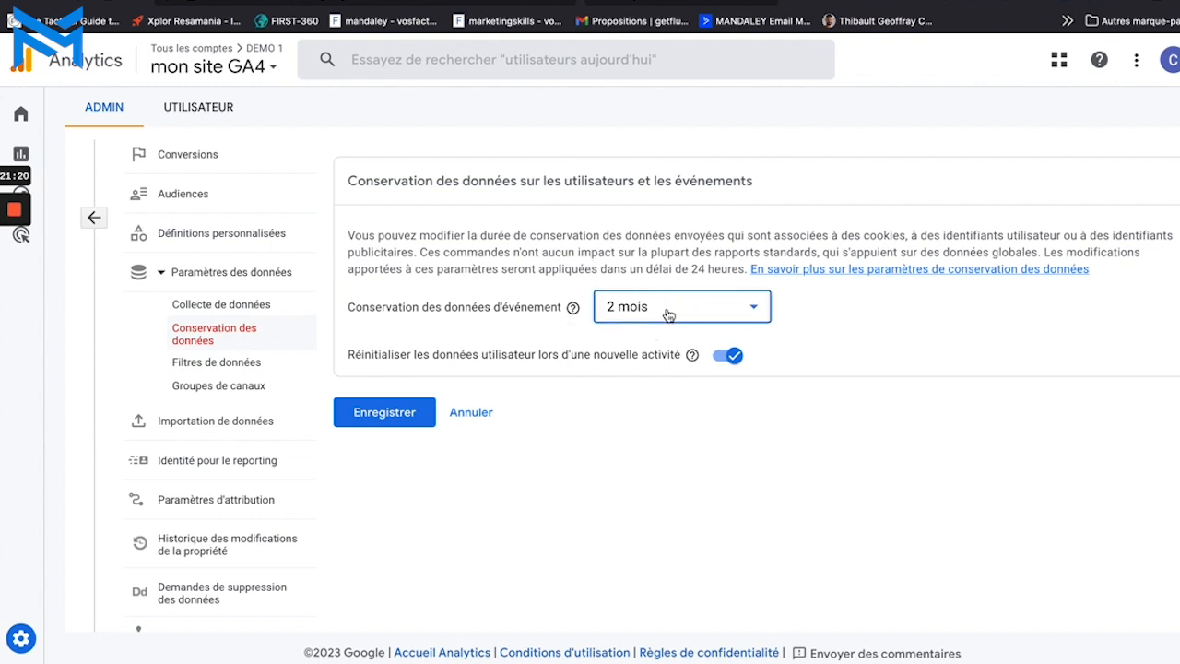
# Set the event data retention period to 14 months (14 mois) and save the change.
pyautogui.click(668, 313)
pyautogui.click(667, 390)
pyautogui.click(673, 316)
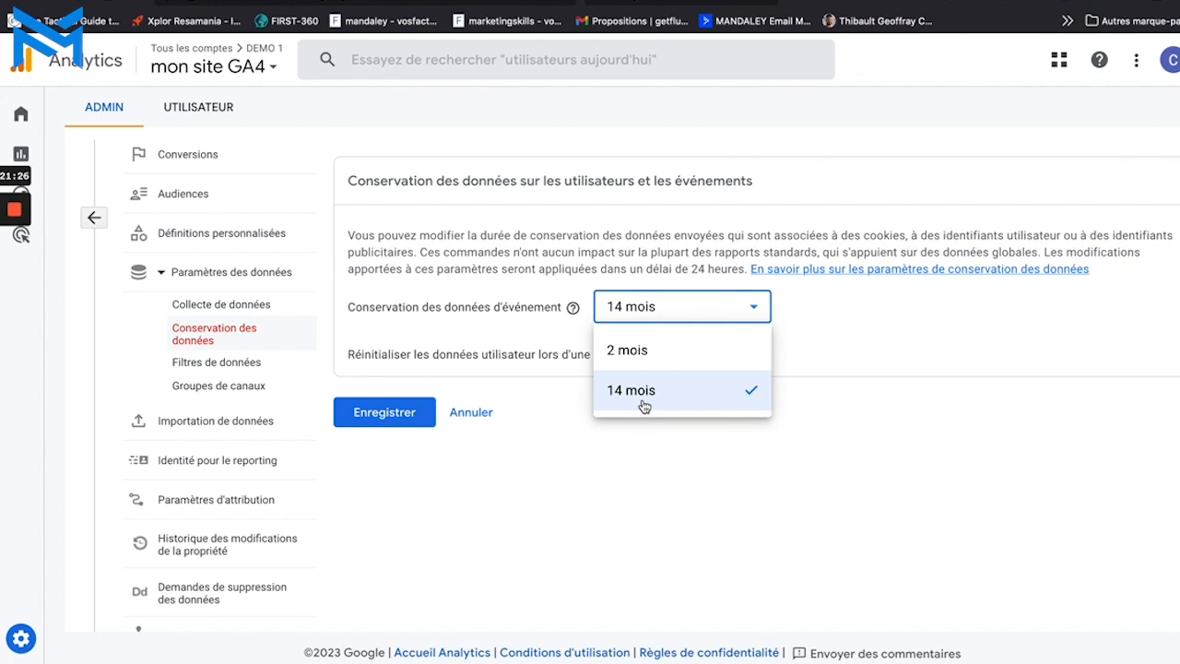
pyautogui.click(500, 467)
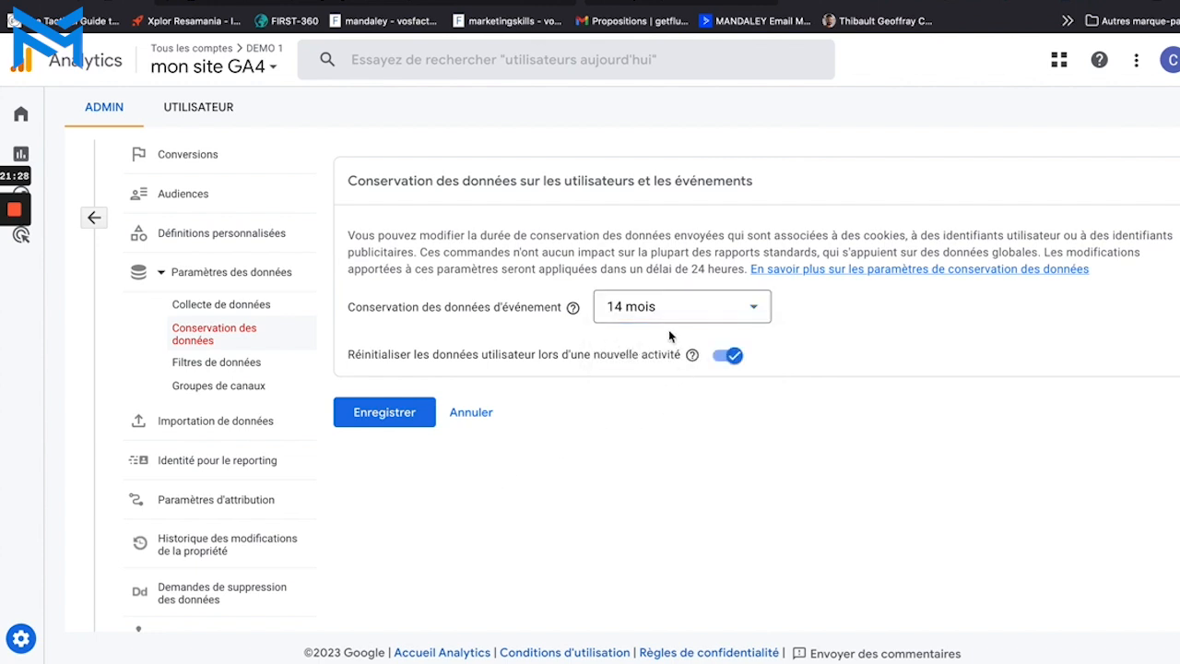
pyautogui.click(399, 414)
# Start a new data filter of the internal traffic type (Trafic interne) and name it "IP Bureau".
pyautogui.click(259, 362)
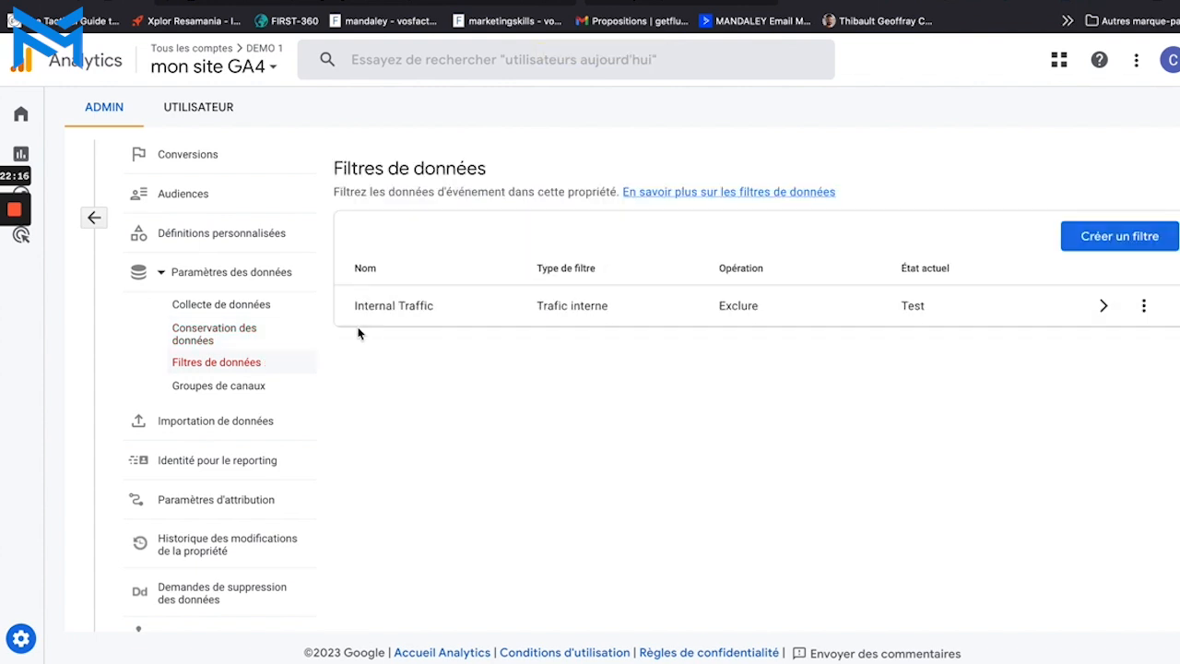
pyautogui.click(1140, 237)
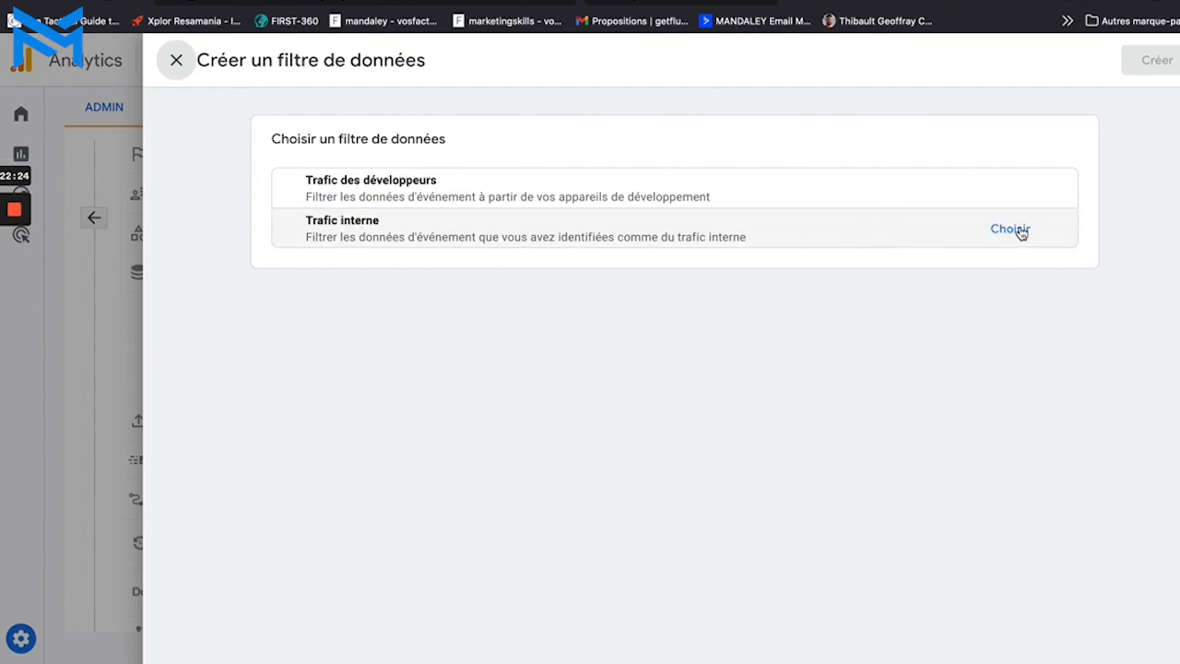
pyautogui.click(1010, 229)
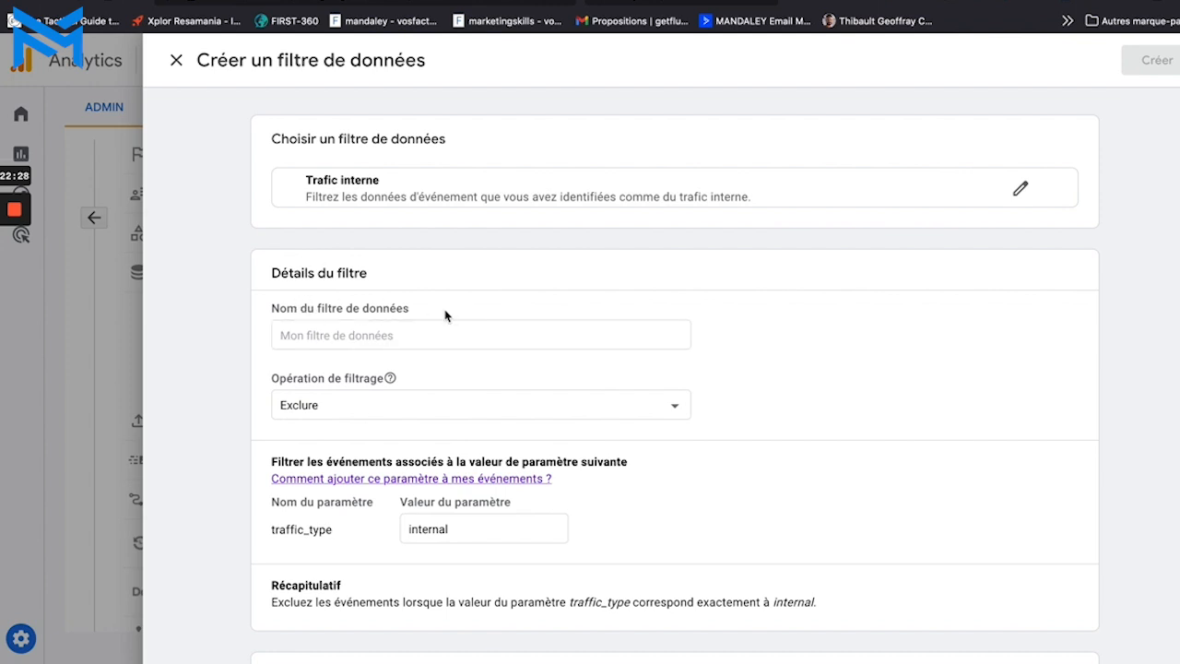
pyautogui.click(434, 333)
pyautogui.write('IP Bureau')
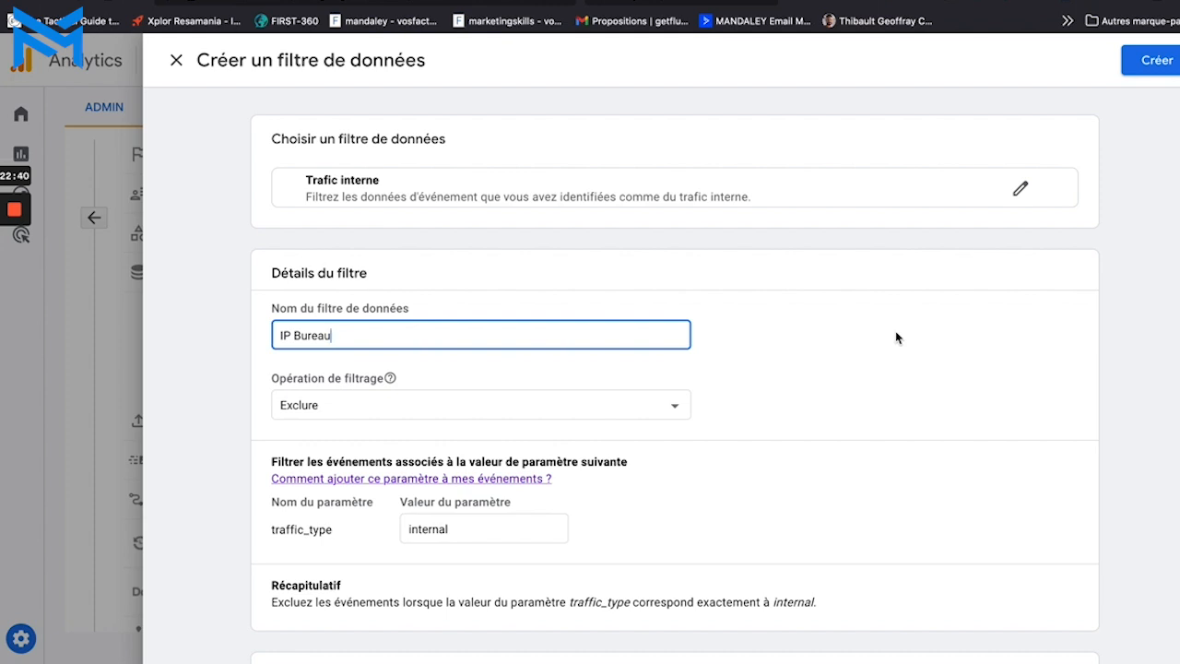
# Review the filter's details and set its state to active (Actif).
pyautogui.scroll(-3, 895, 337)
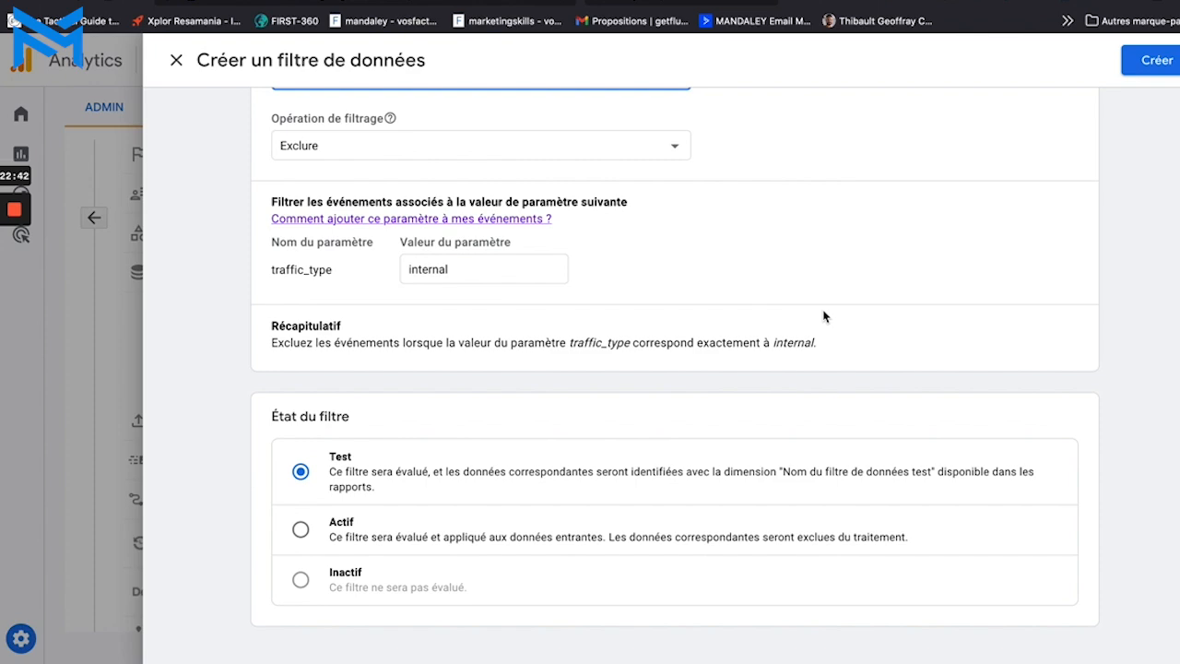
pyautogui.scroll(3, 825, 317)
pyautogui.scroll(-3, 825, 316)
pyautogui.scroll(3, 638, 366)
pyautogui.scroll(-3, 638, 366)
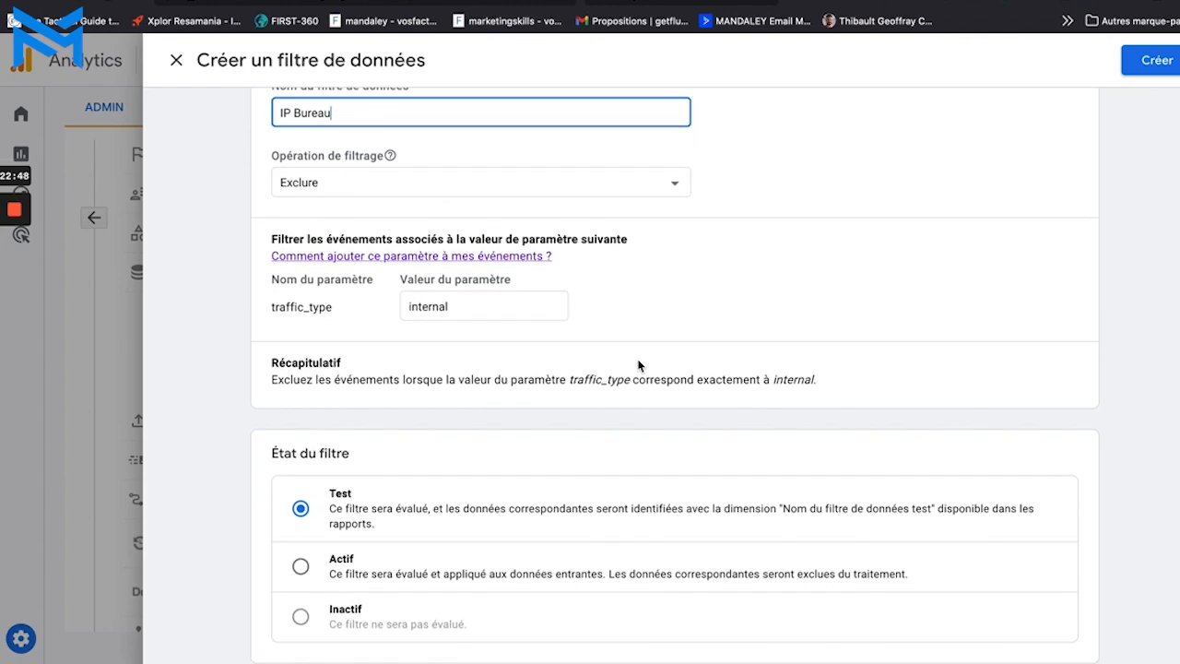
pyautogui.scroll(3, 639, 366)
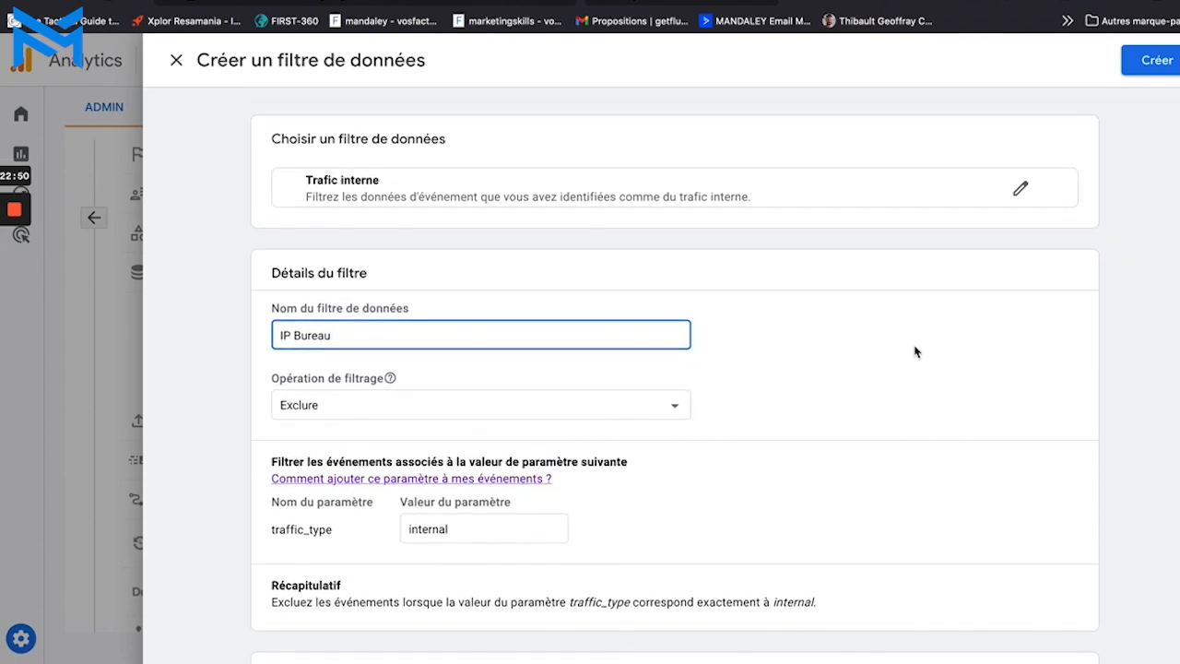
pyautogui.scroll(-3, 916, 351)
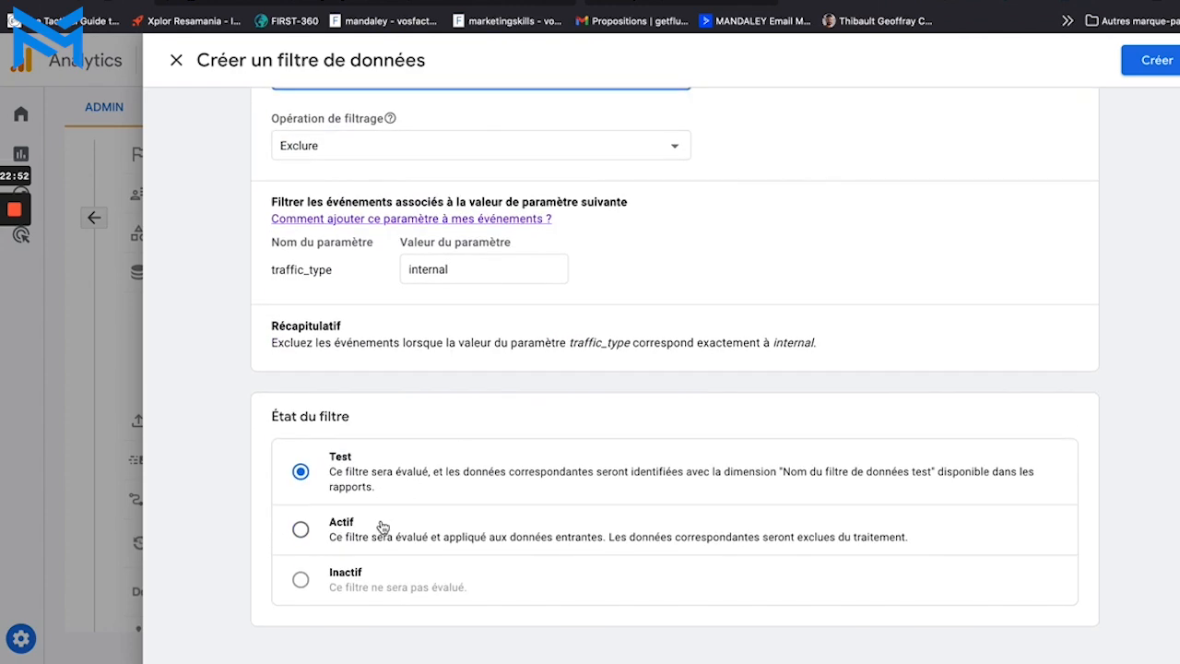
pyautogui.click(381, 531)
# Create the IP Bureau filter, confirm its activation without testing, and close the creation panel.
pyautogui.scroll(3, 1142, 166)
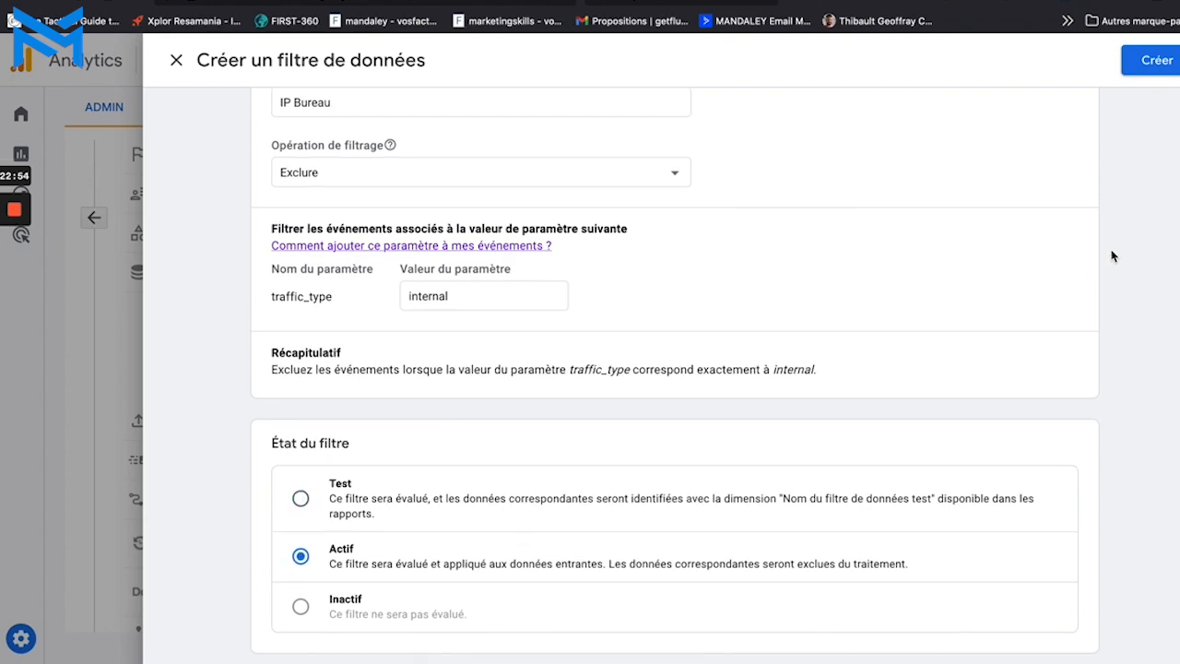
pyautogui.click(1166, 62)
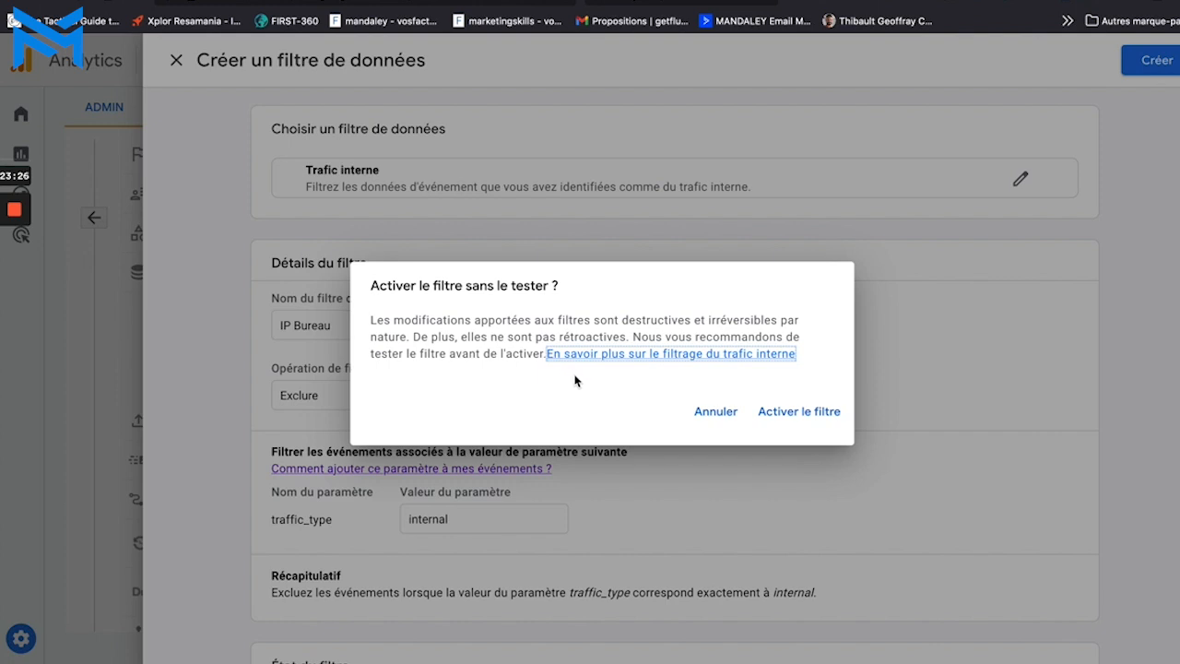
pyautogui.click(794, 414)
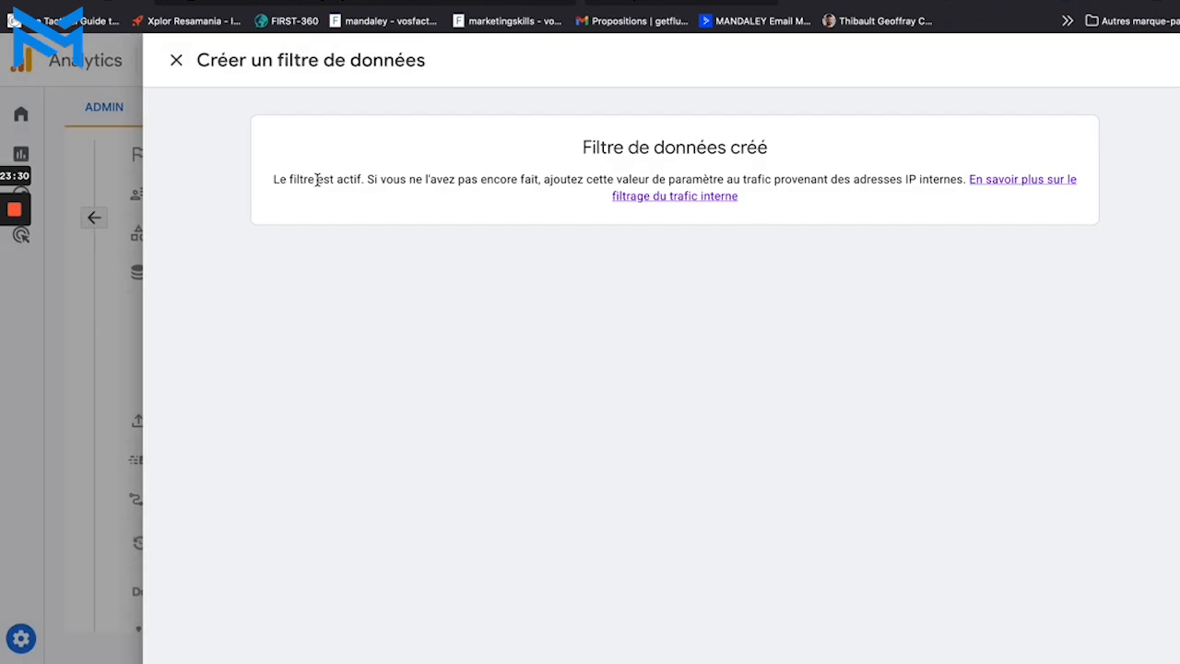
pyautogui.moveTo(310, 180); pyautogui.dragTo(803, 184)
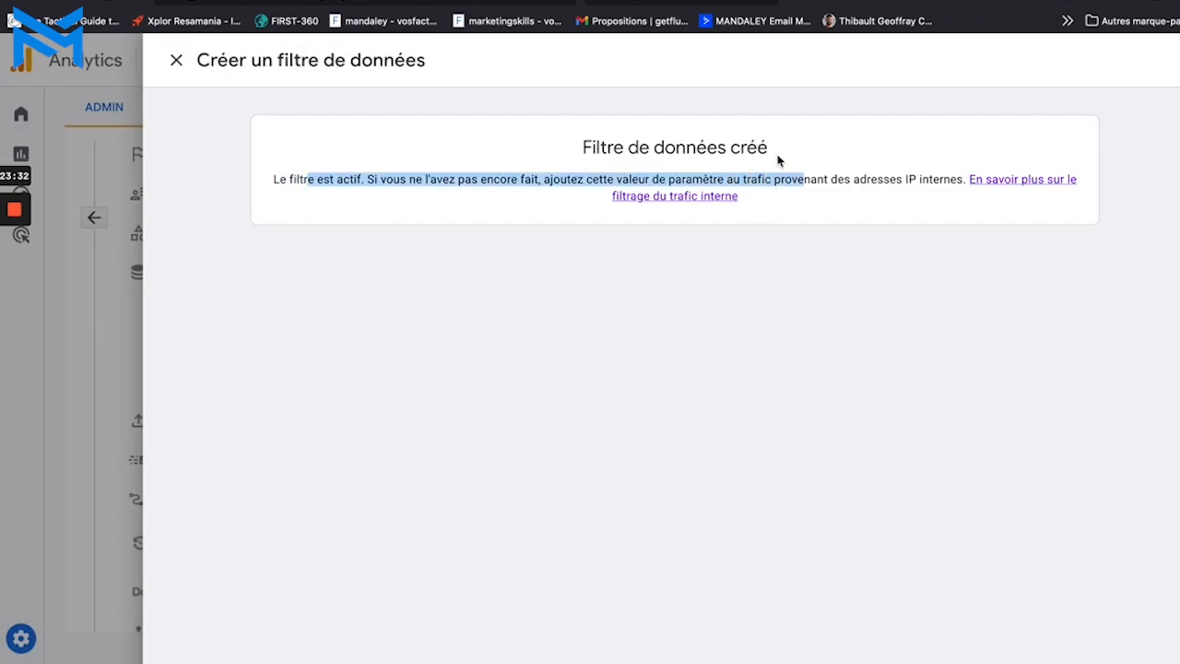
pyautogui.click(631, 171)
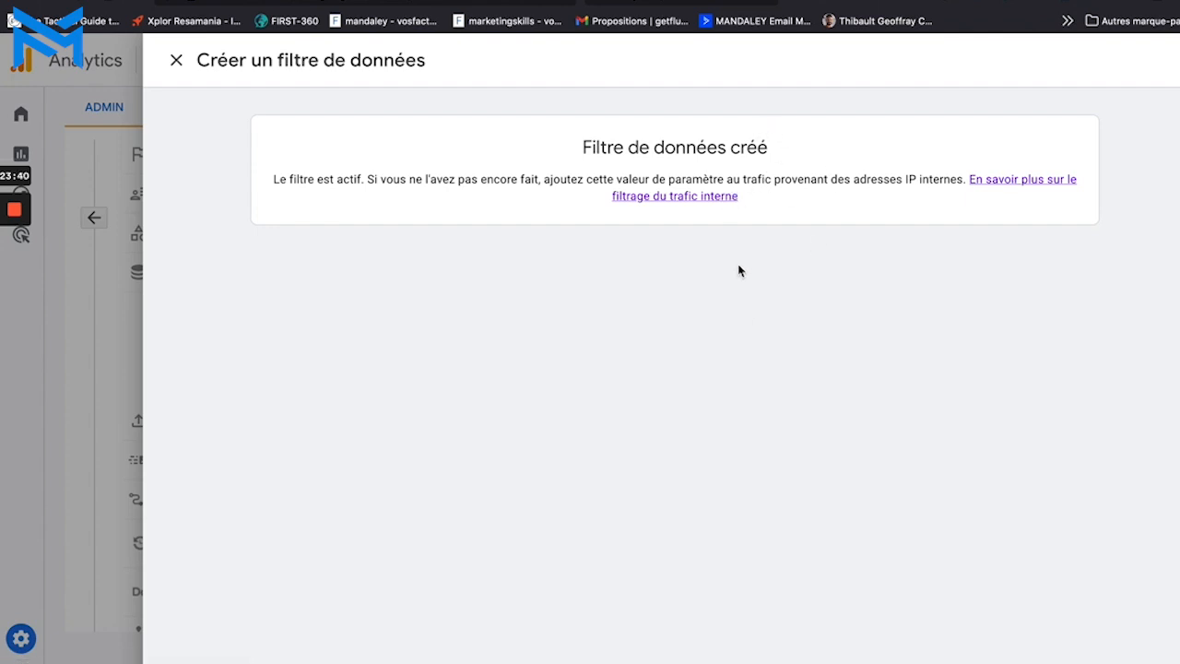
pyautogui.click(177, 60)
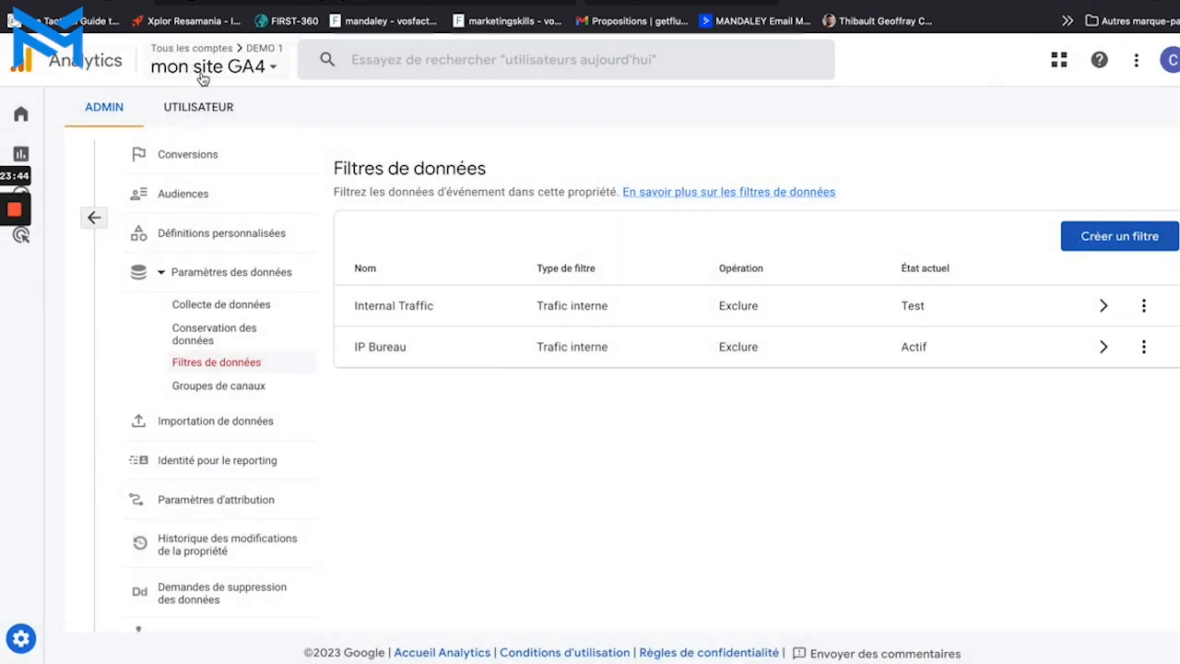
# Open the Google tag configuration of the Mon site web data stream.
pyautogui.scroll(1, 304, 426)
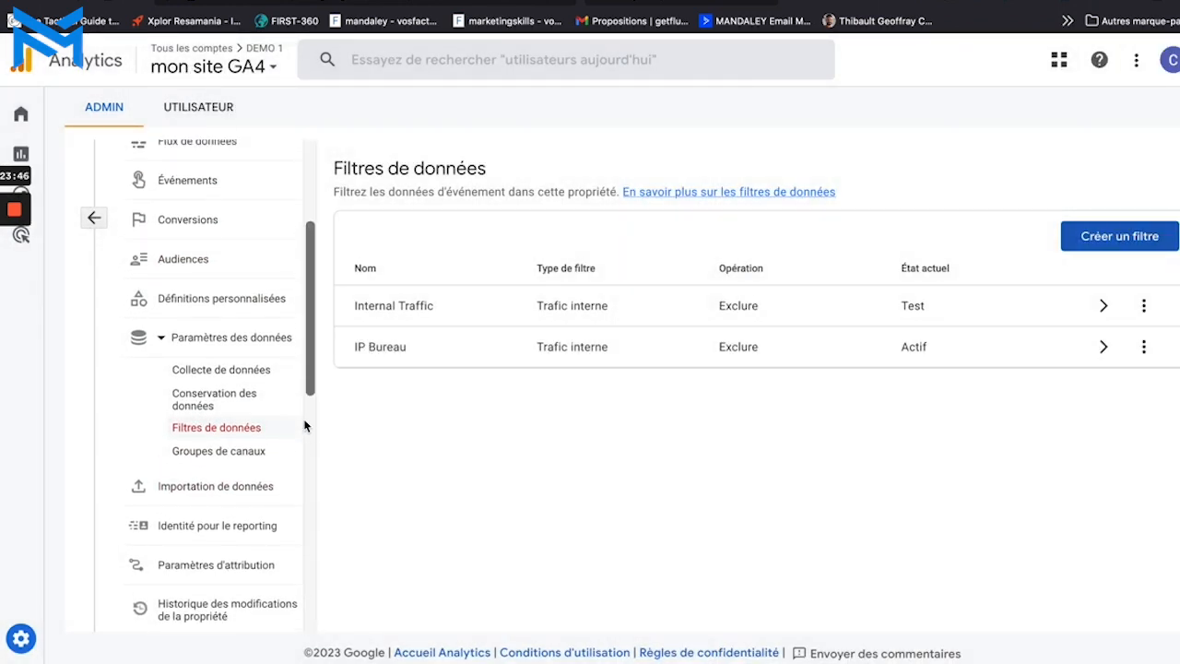
pyautogui.scroll(3, 262, 254)
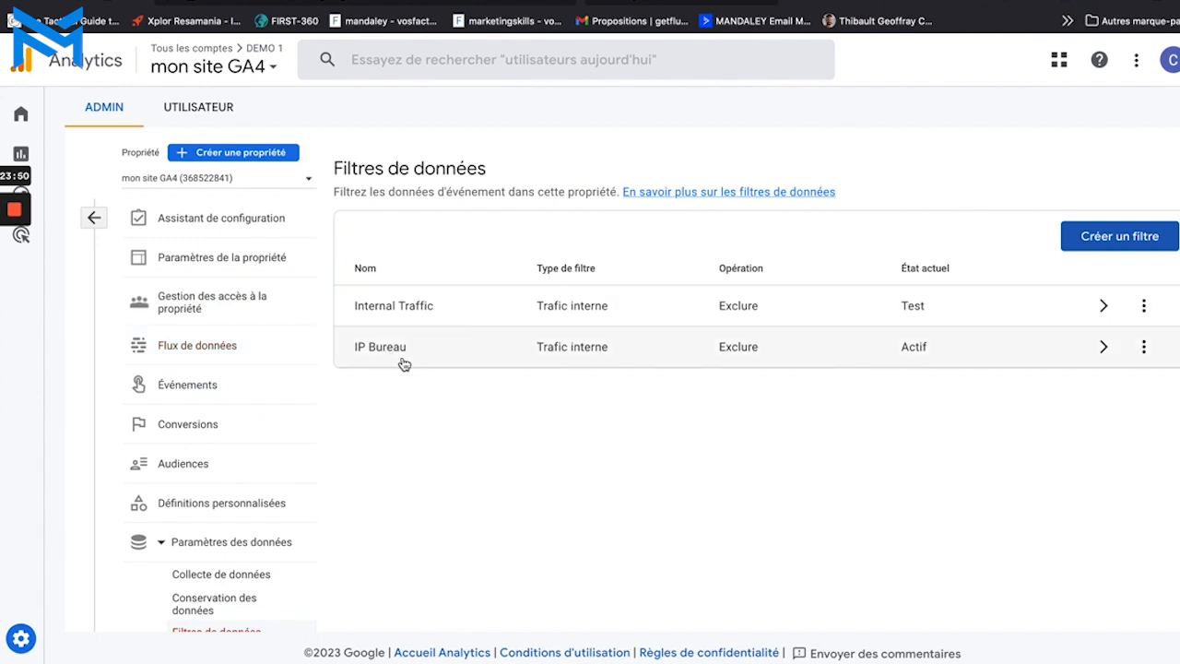
pyautogui.click(258, 345)
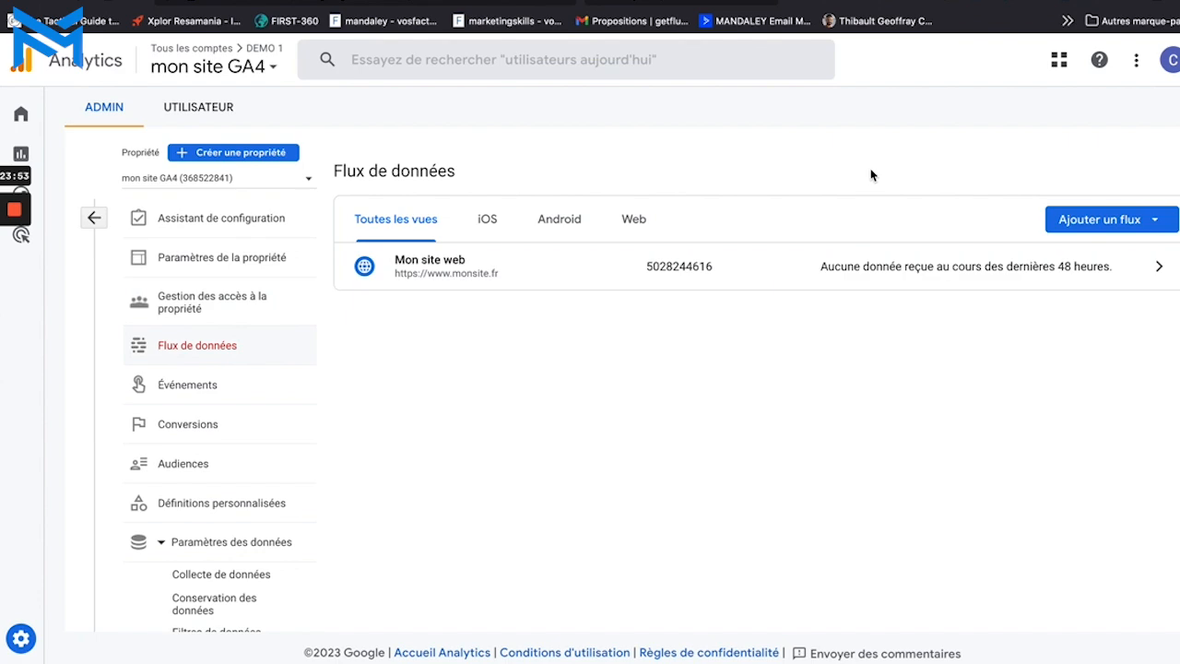
pyautogui.click(1089, 264)
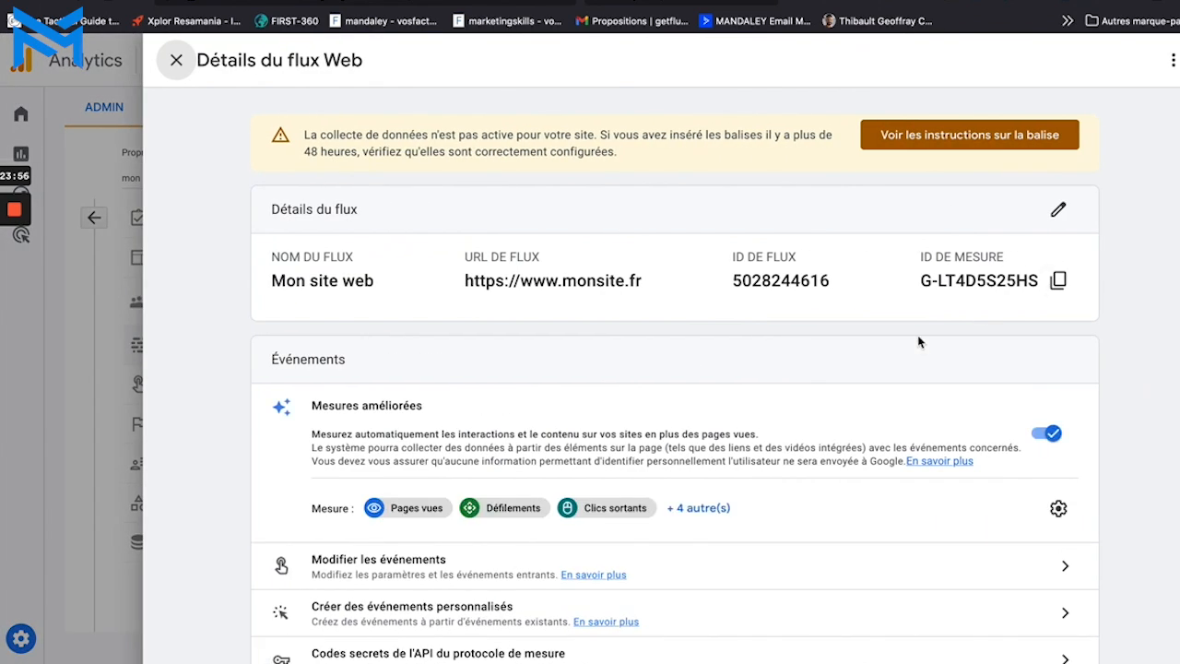
pyautogui.scroll(-3, 916, 341)
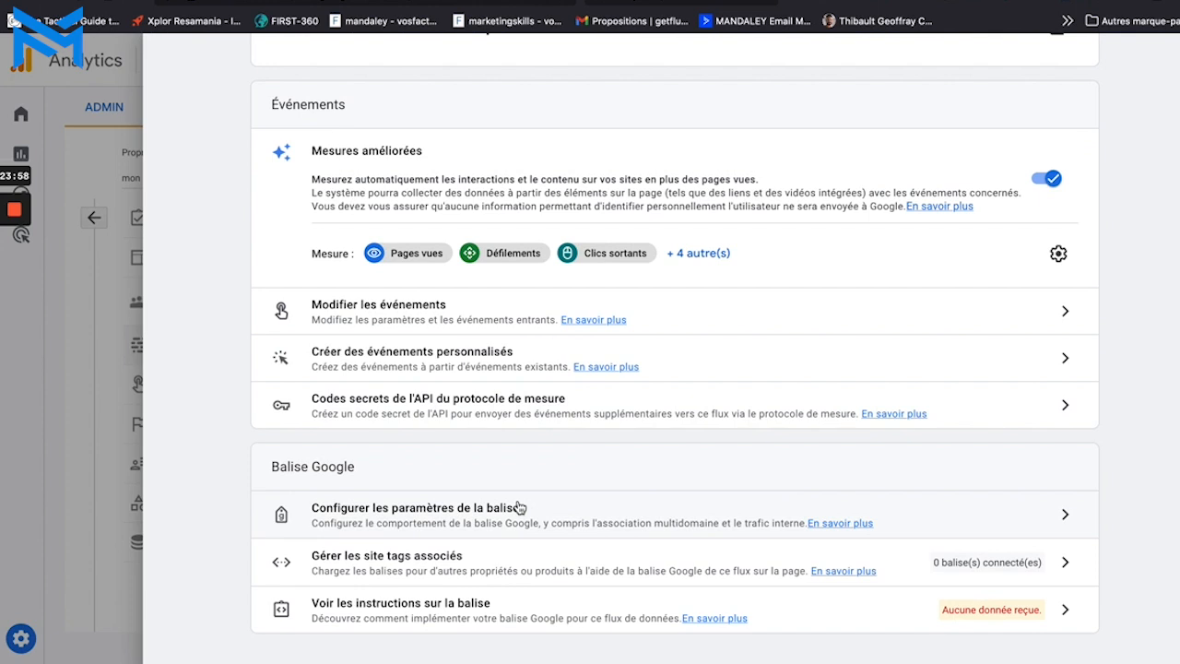
pyautogui.click(495, 507)
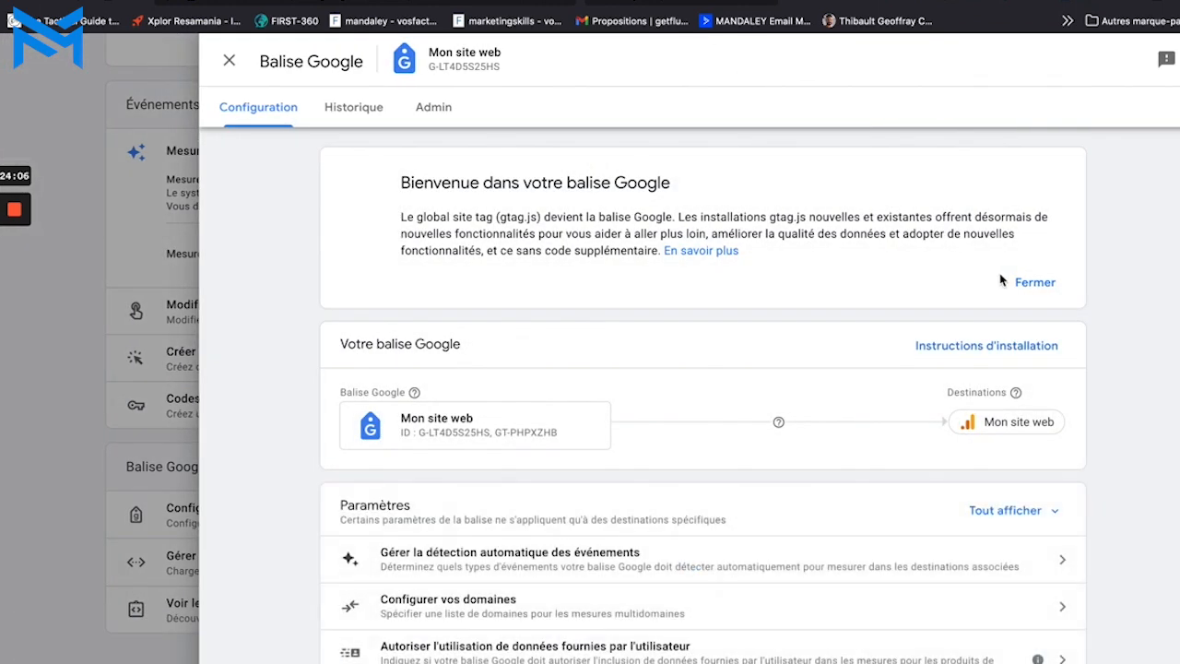
# Show all of the tag's settings and start a new rule under the internal traffic definition.
pyautogui.scroll(-1, 1001, 280)
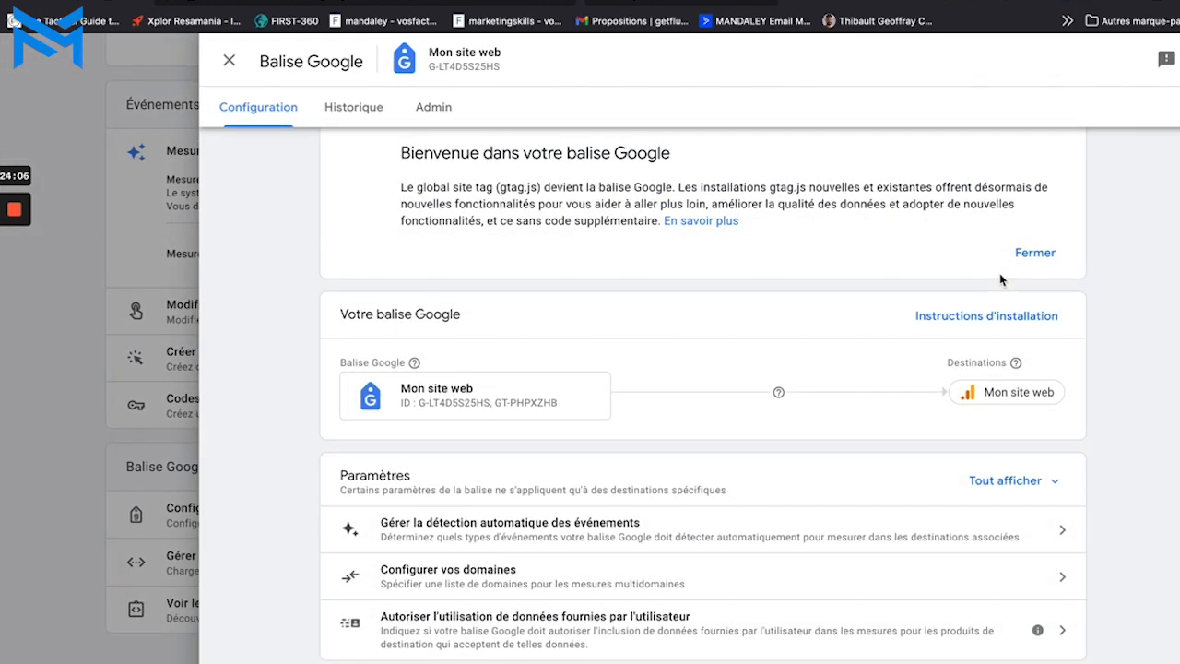
pyautogui.click(998, 481)
pyautogui.scroll(-5, 1138, 278)
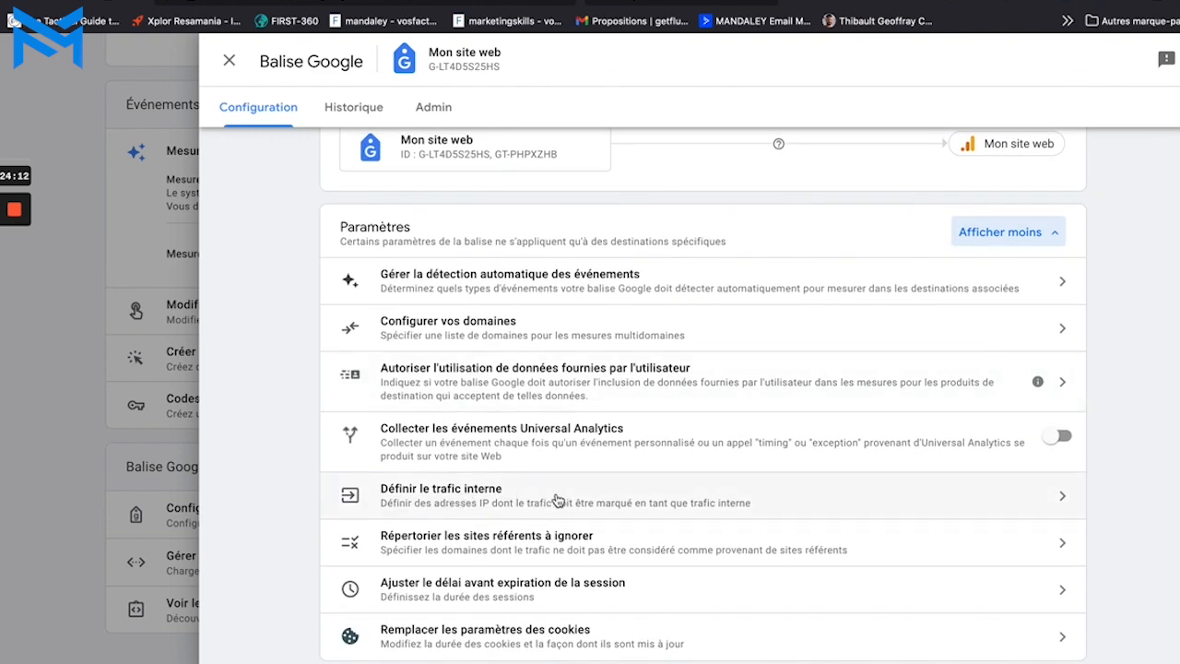
pyautogui.click(558, 498)
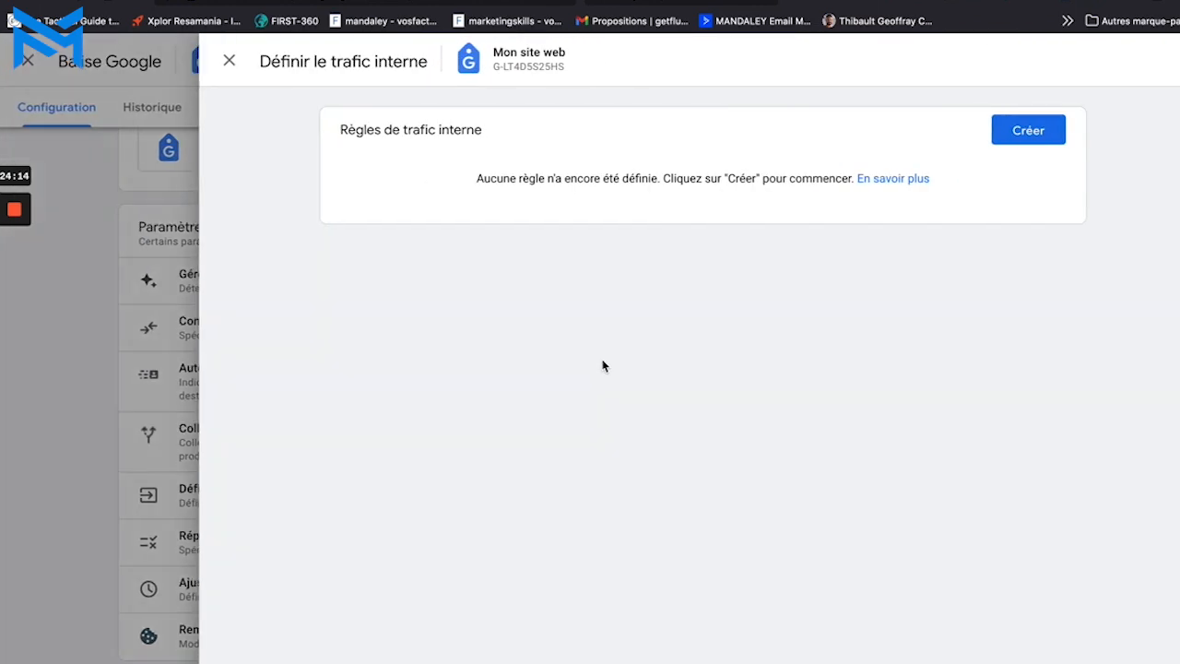
pyautogui.click(1021, 136)
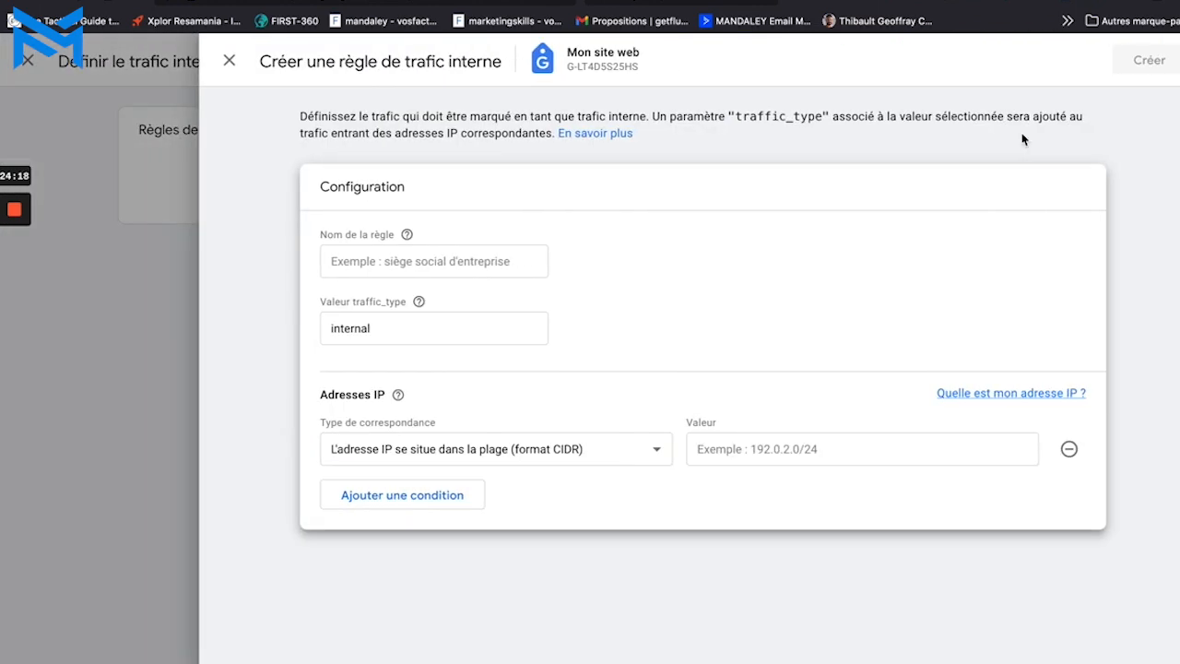
# Name the internal traffic rule "Ip bureau" and undo the stray entry in its traffic_type value.
pyautogui.click(555, 262)
pyautogui.write('Ip')
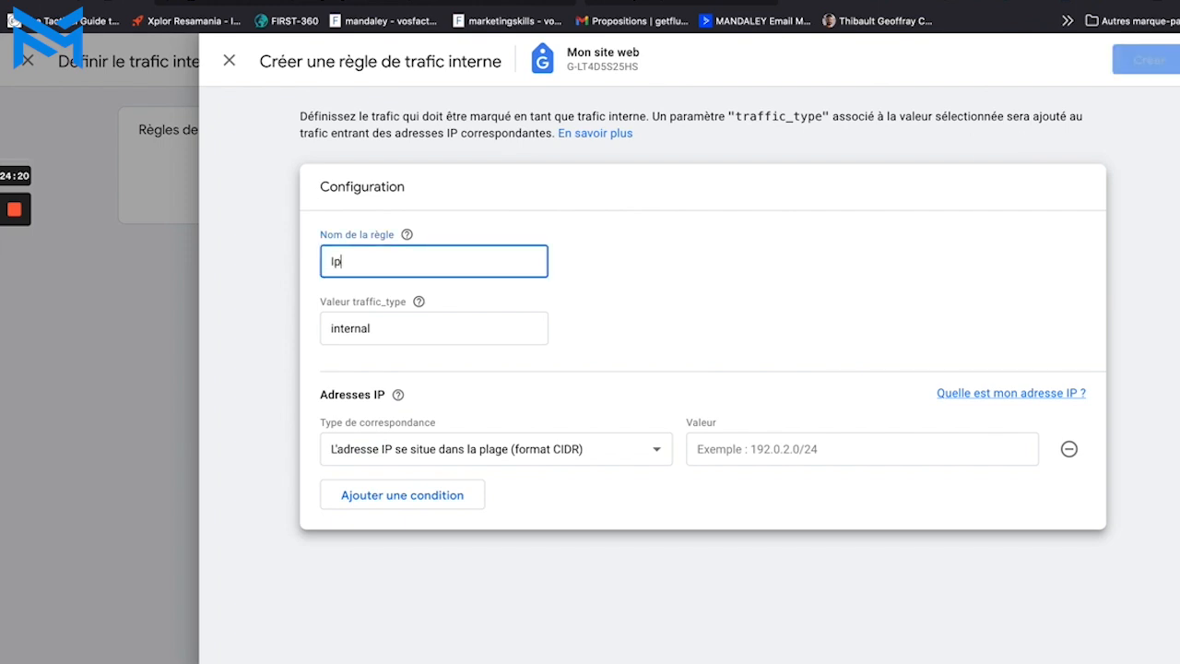
pyautogui.write(' bure')
pyautogui.press('Tab')
pyautogui.write('u')
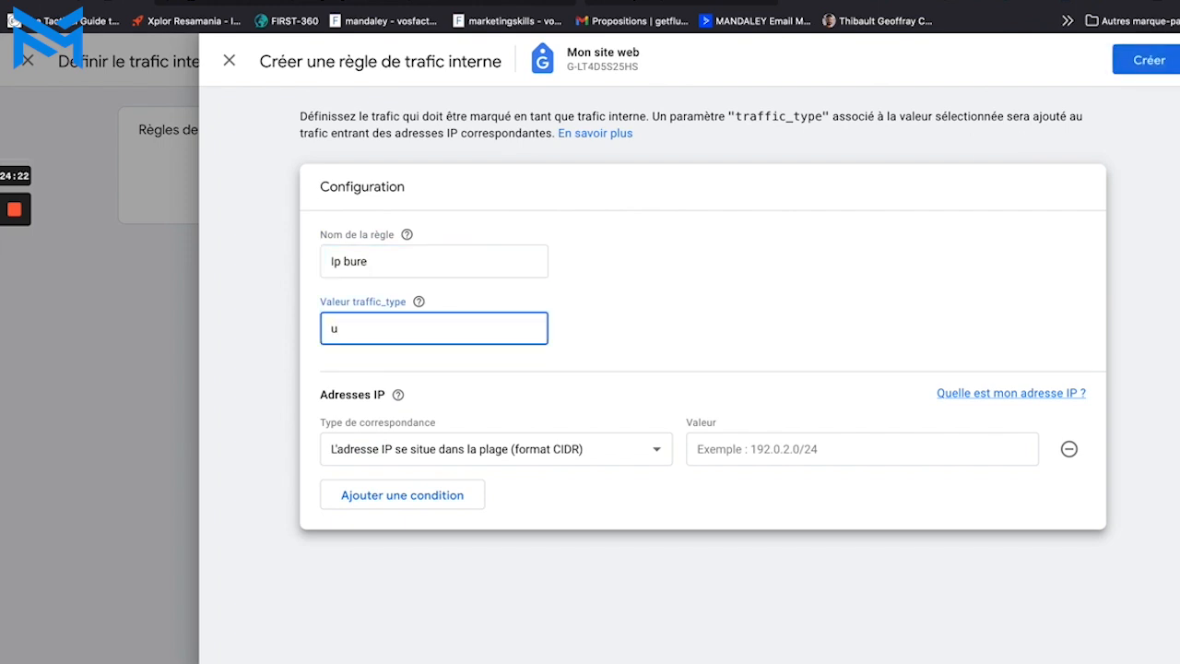
pyautogui.press('super+z')
pyautogui.click(378, 357)
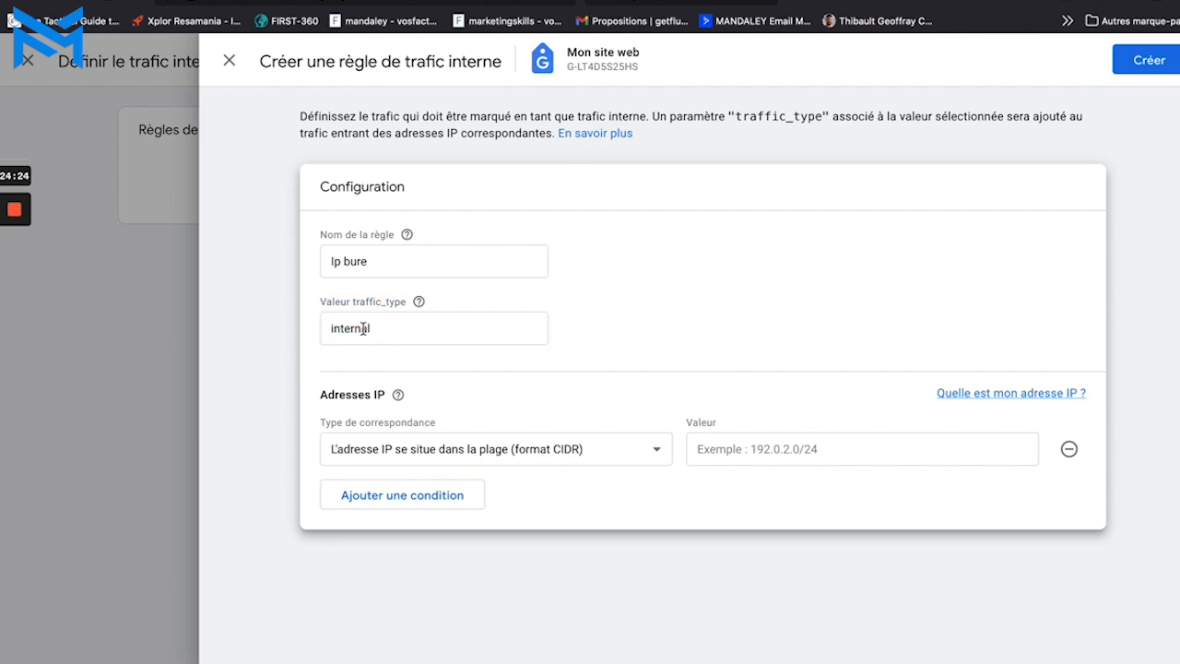
pyautogui.click(413, 269)
pyautogui.write('au')
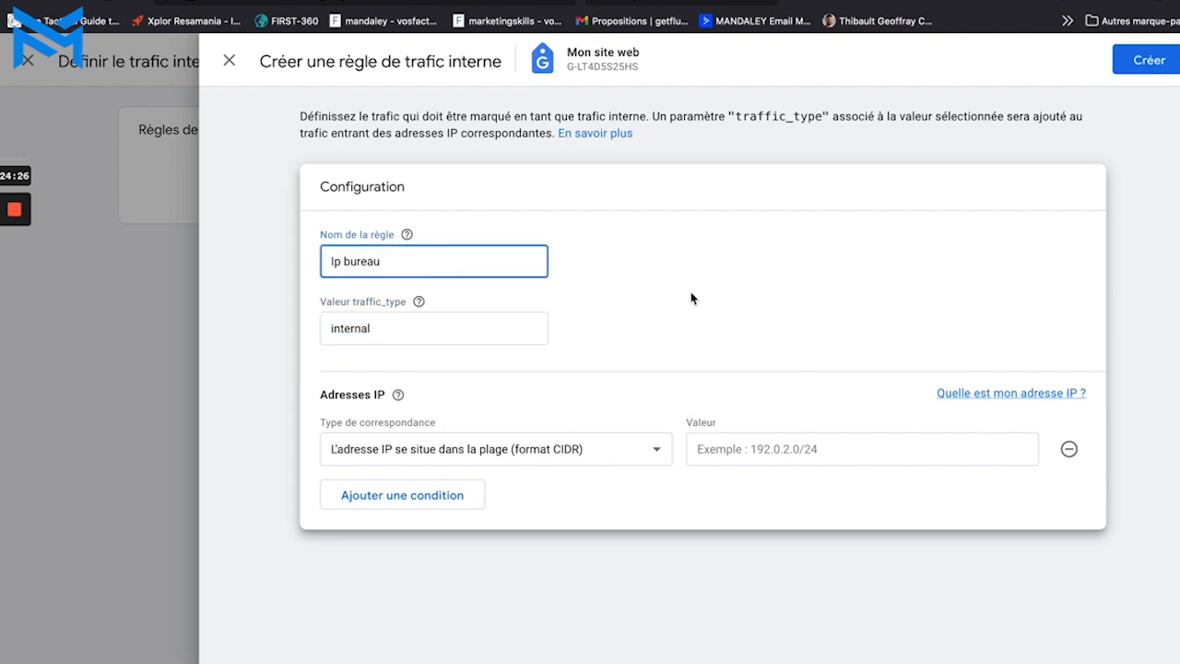
# Set the internal traffic rule's IP match type to "L'adresse IP correspond à".
pyautogui.click(694, 294)
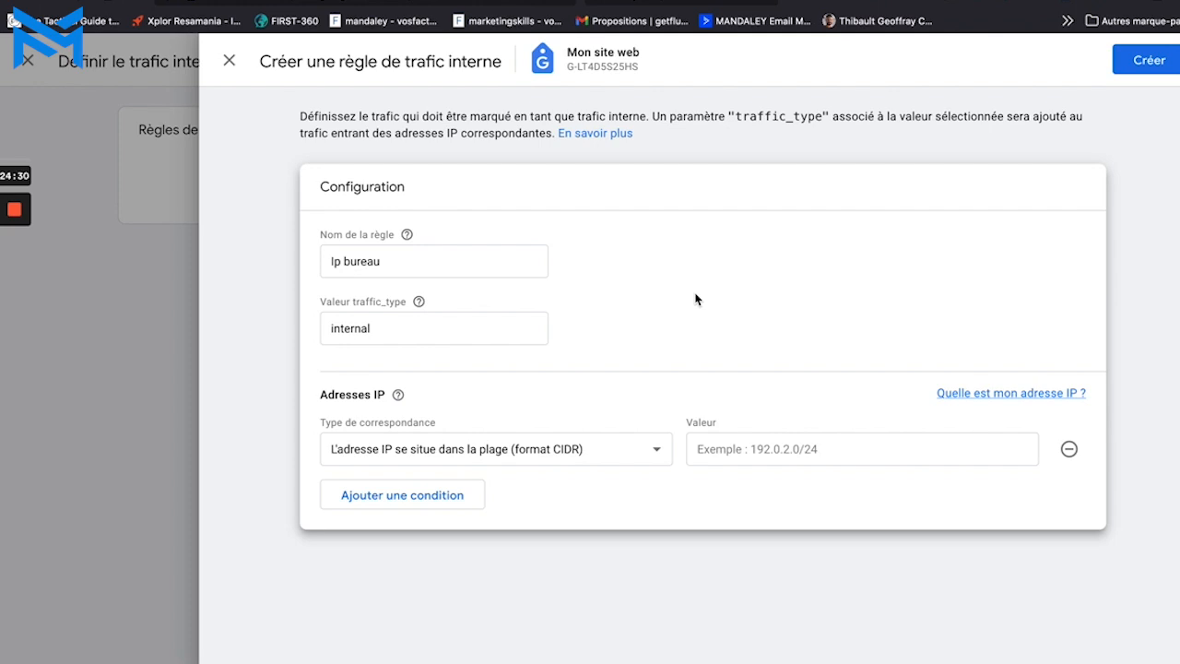
pyautogui.click(513, 450)
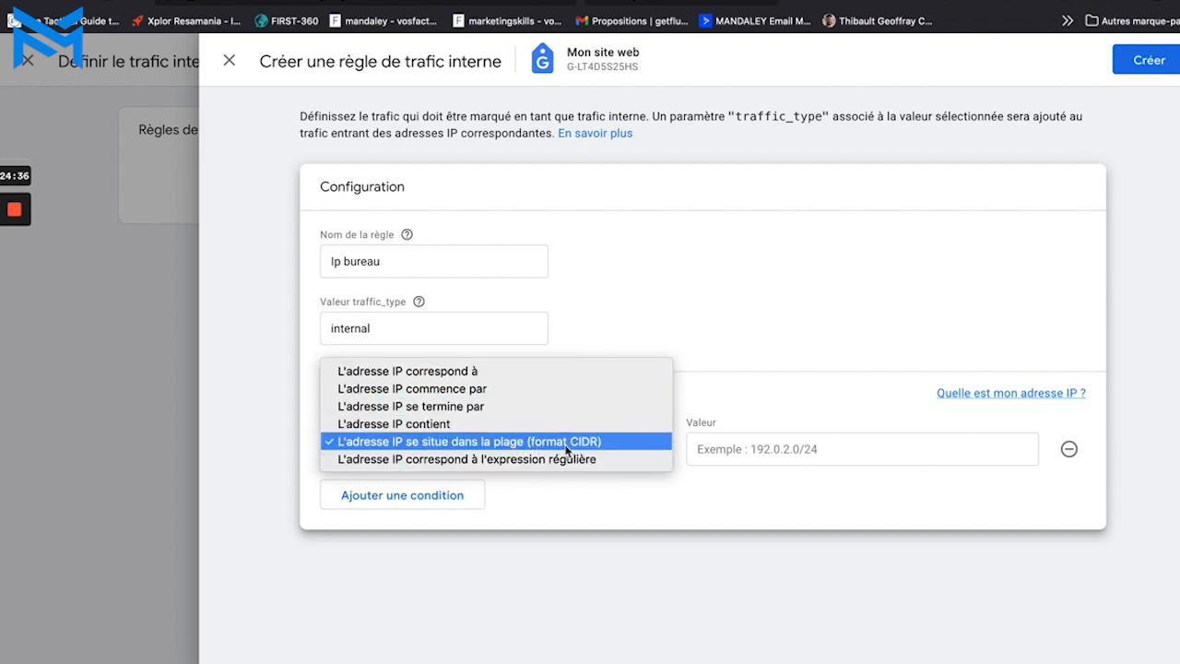
pyautogui.click(526, 373)
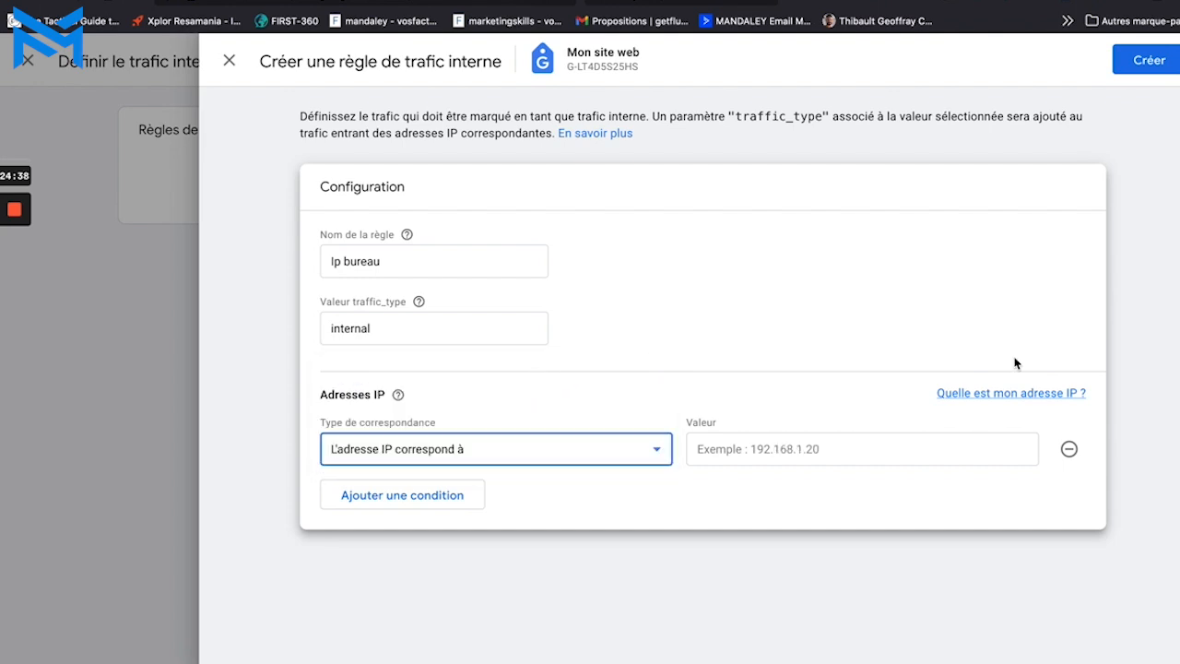
# Look up the public IP address through the rule's IP lookup link and examine the displayed address.
pyautogui.click(992, 397)
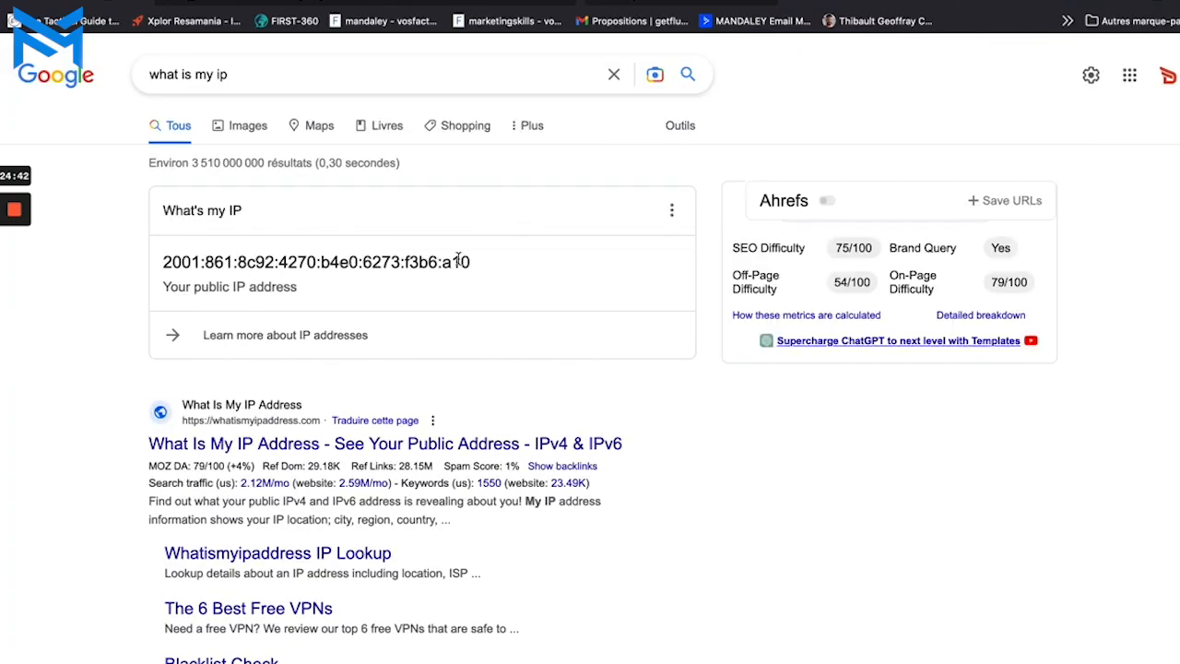
pyautogui.moveTo(237, 261); pyautogui.dragTo(527, 263)
pyautogui.scroll(-3, 527, 263)
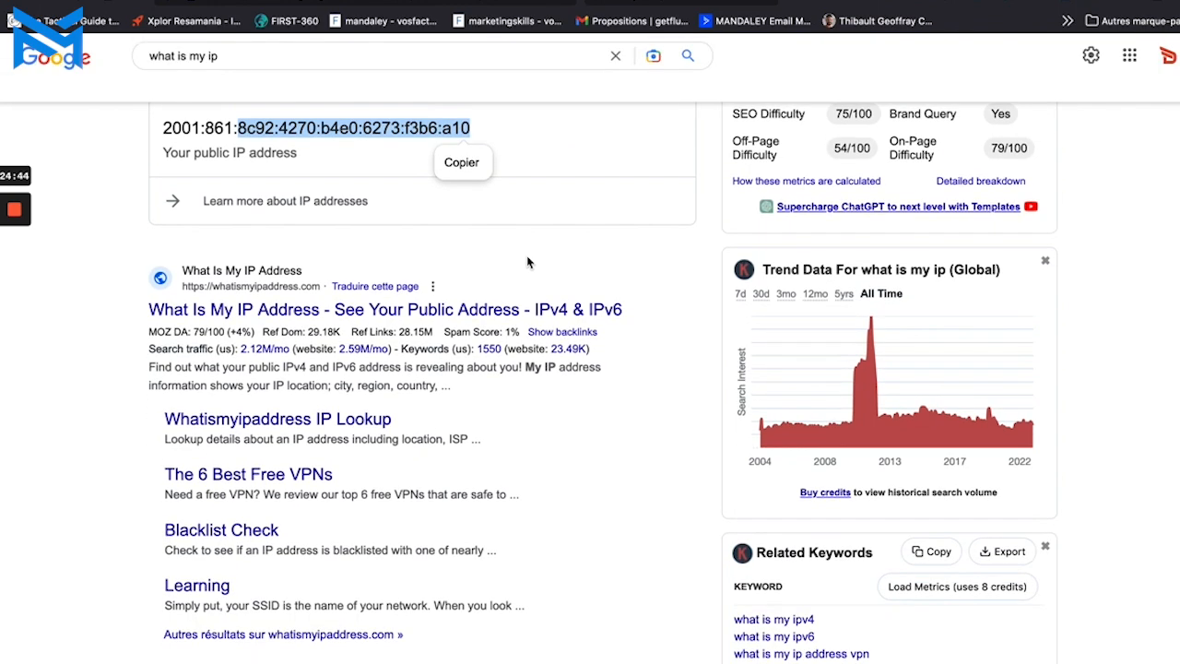
pyautogui.scroll(1, 528, 261)
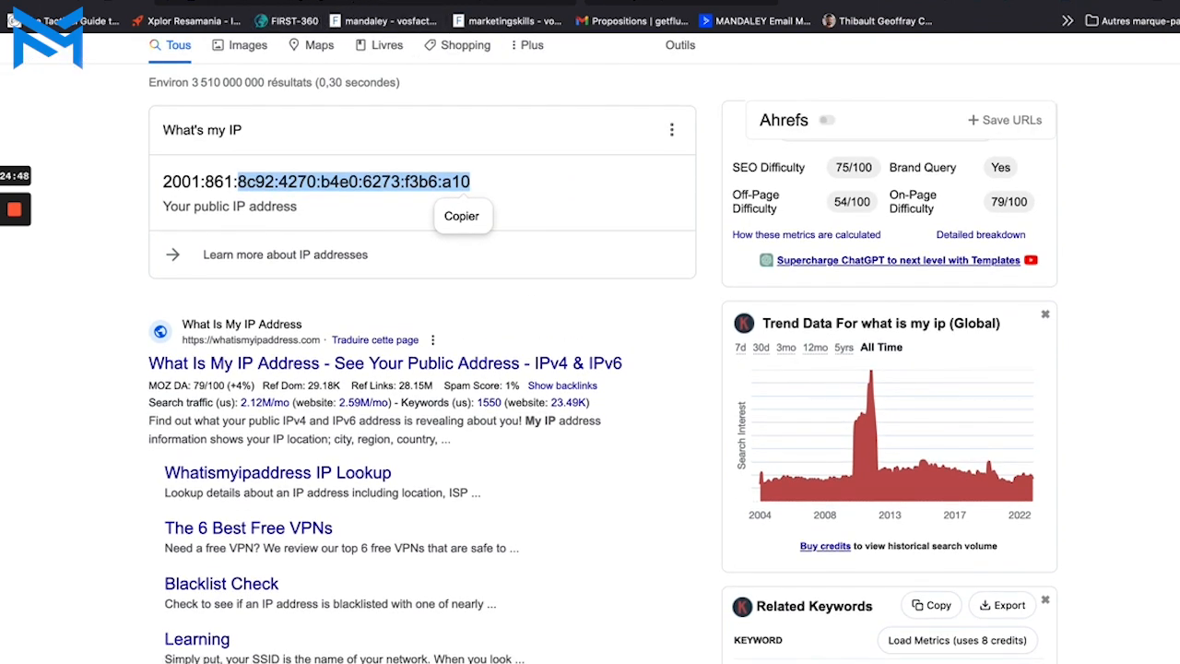
pyautogui.hotkey('ctrl', 'shift', 'Tab')
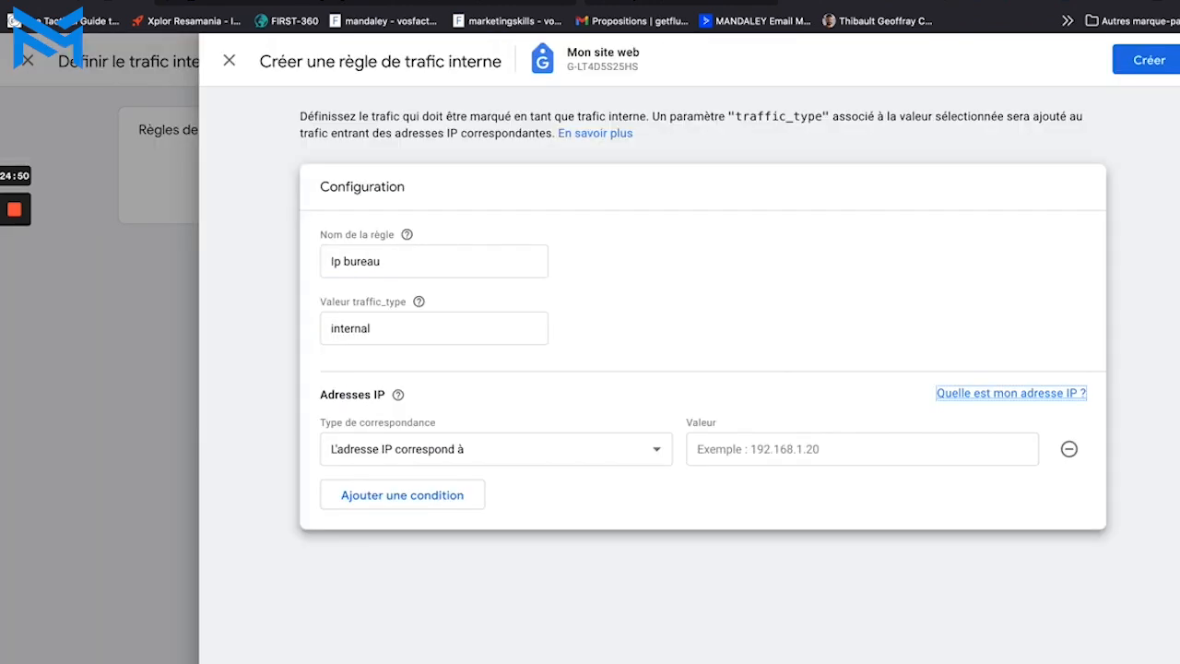
pyautogui.hotkey('ctrl', 'Tab')
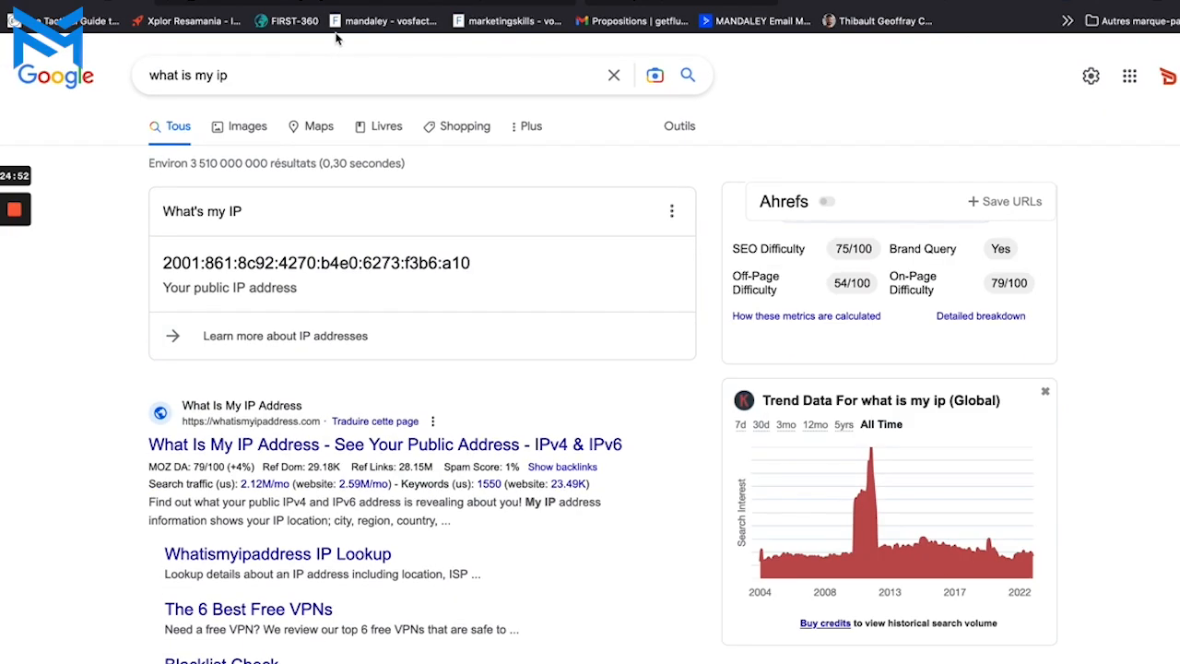
# Search Google for "mon adresse ip", open the NordVPN result and copy the public IPv4 address it shows.
pyautogui.tripleClick(295, 73)
pyautogui.write('mon adresse ip')
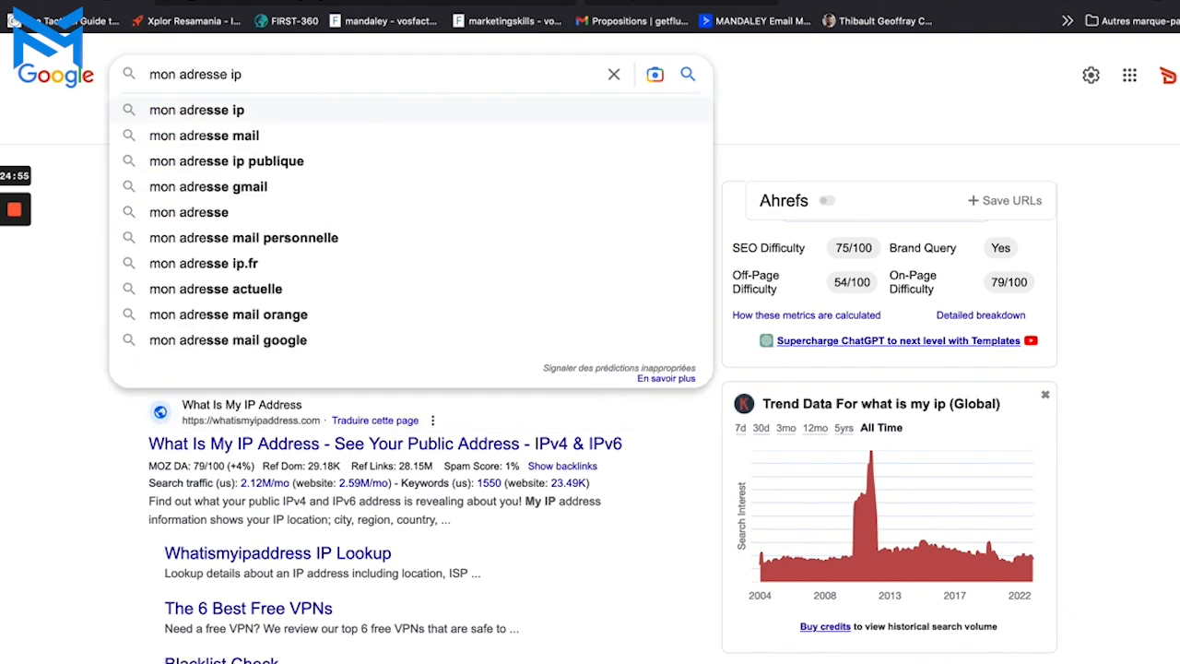
pyautogui.press('Return')
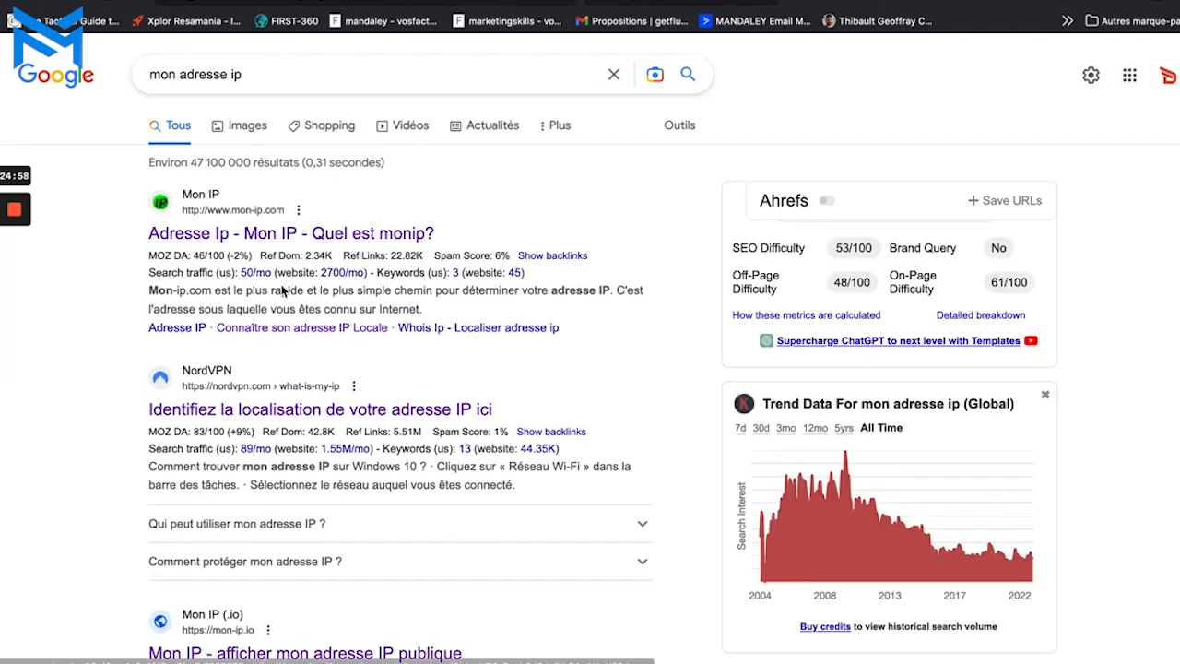
pyautogui.click(222, 415)
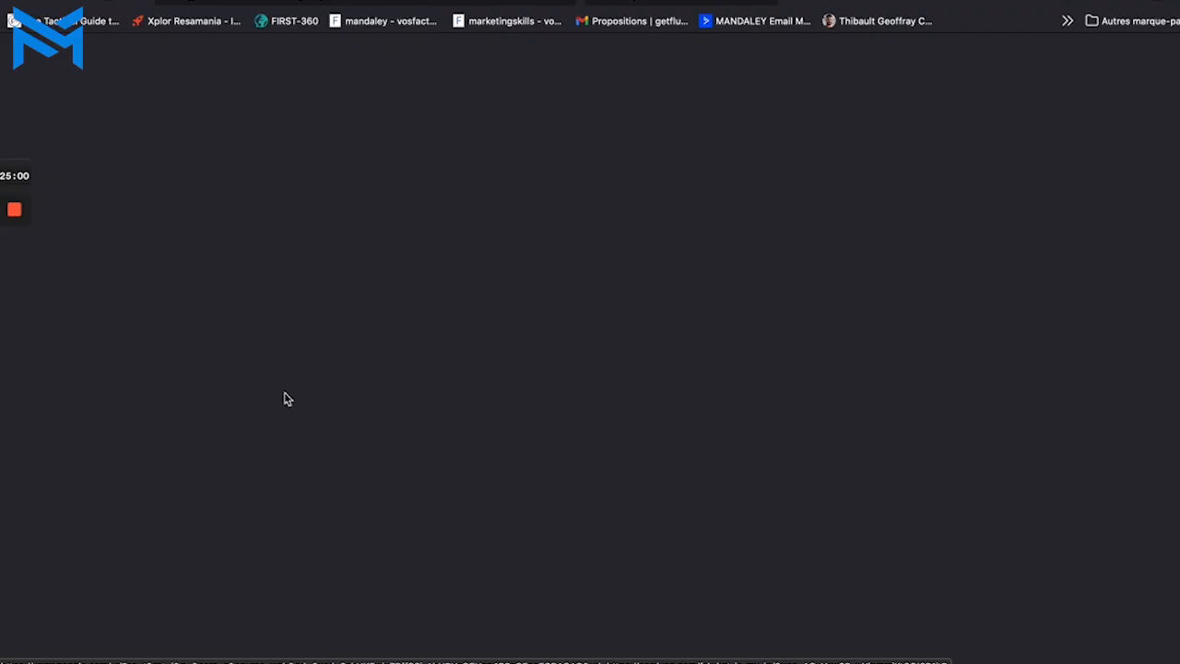
pyautogui.click(231, 566)
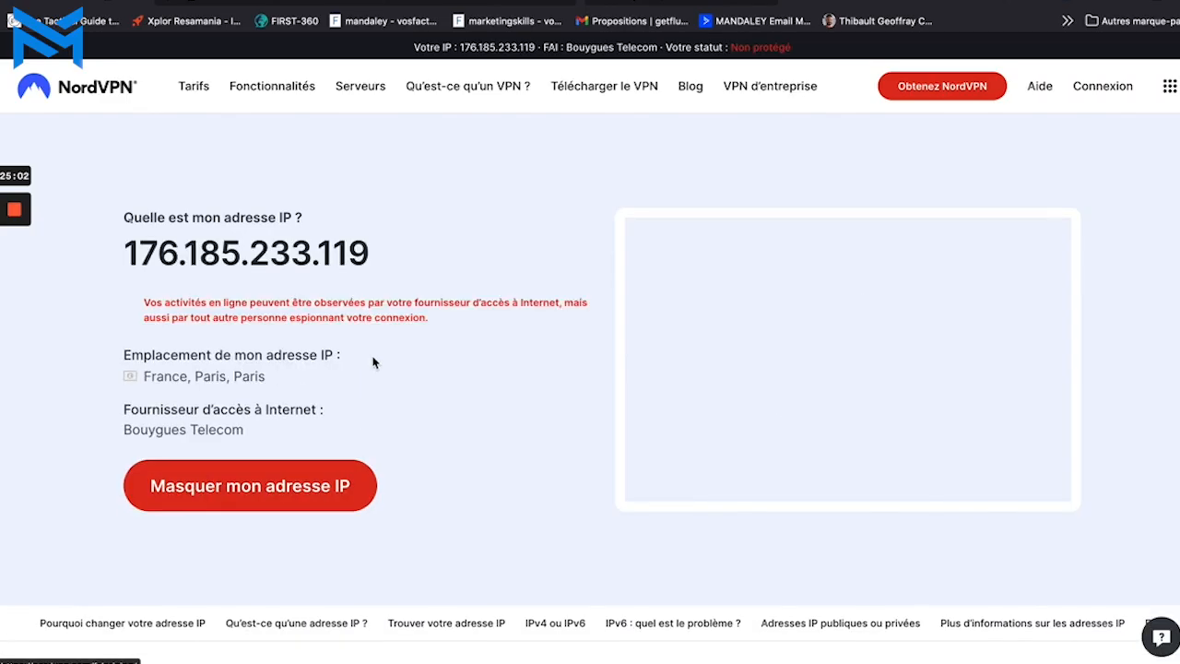
pyautogui.moveTo(381, 258); pyautogui.dragTo(108, 245)
pyautogui.press('super+c')
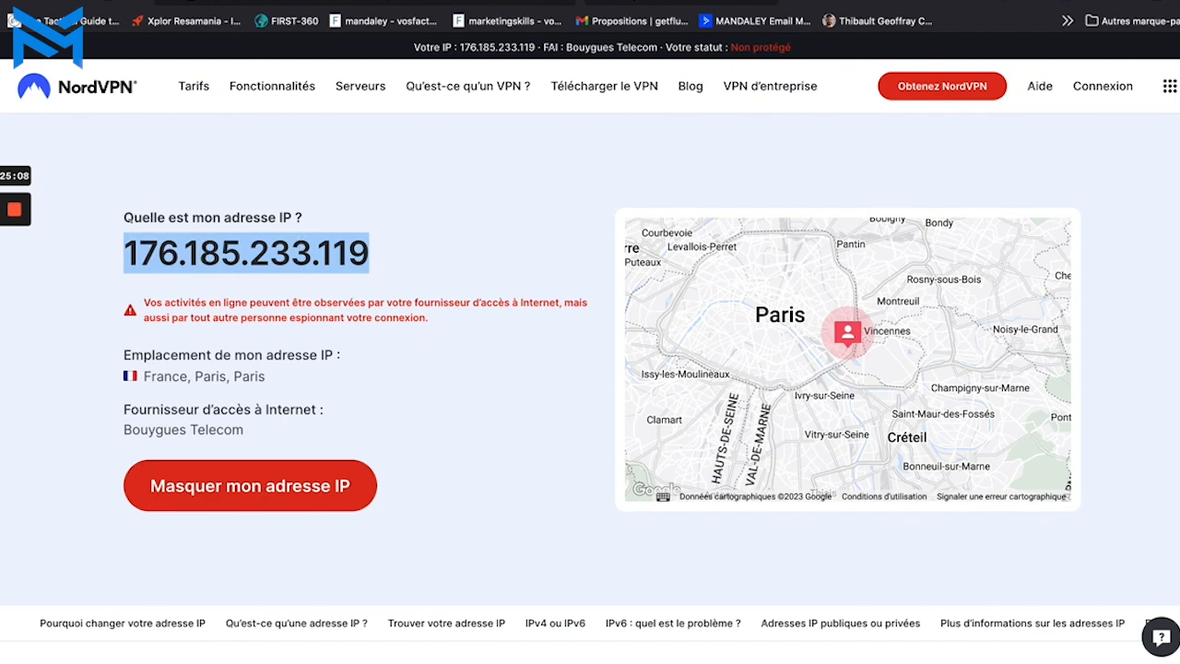
# Enter the copied IP address as the only condition value of the internal traffic rule and create the rule.
pyautogui.click(397, 2)
pyautogui.click(734, 457)
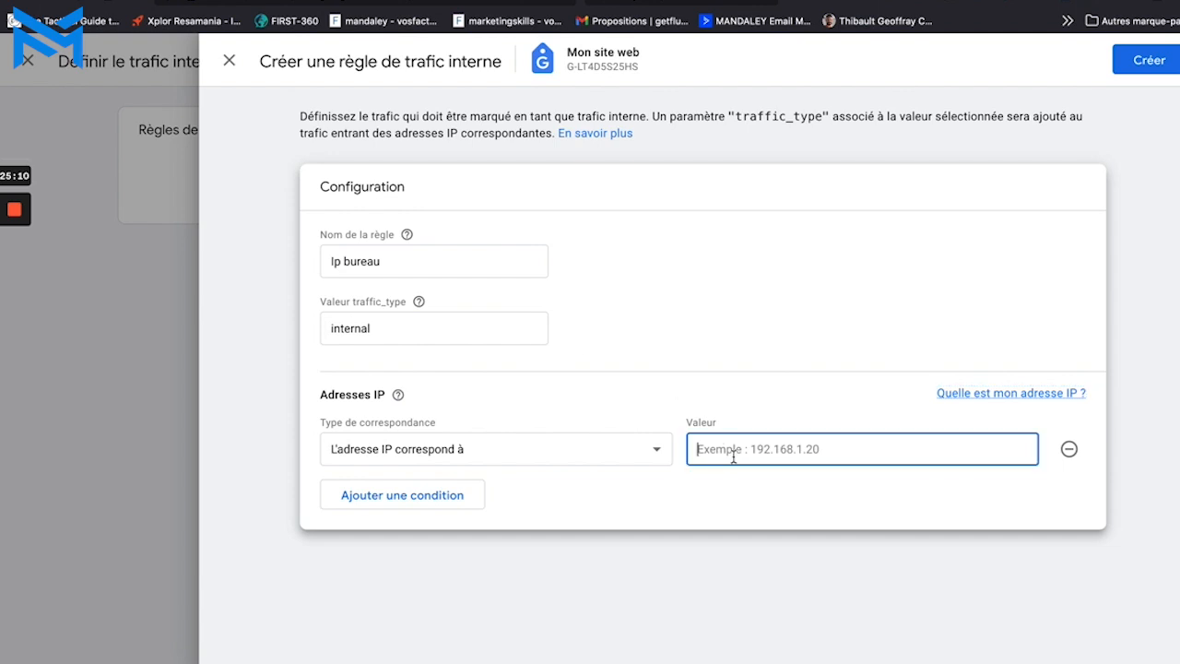
pyautogui.press('super+v')
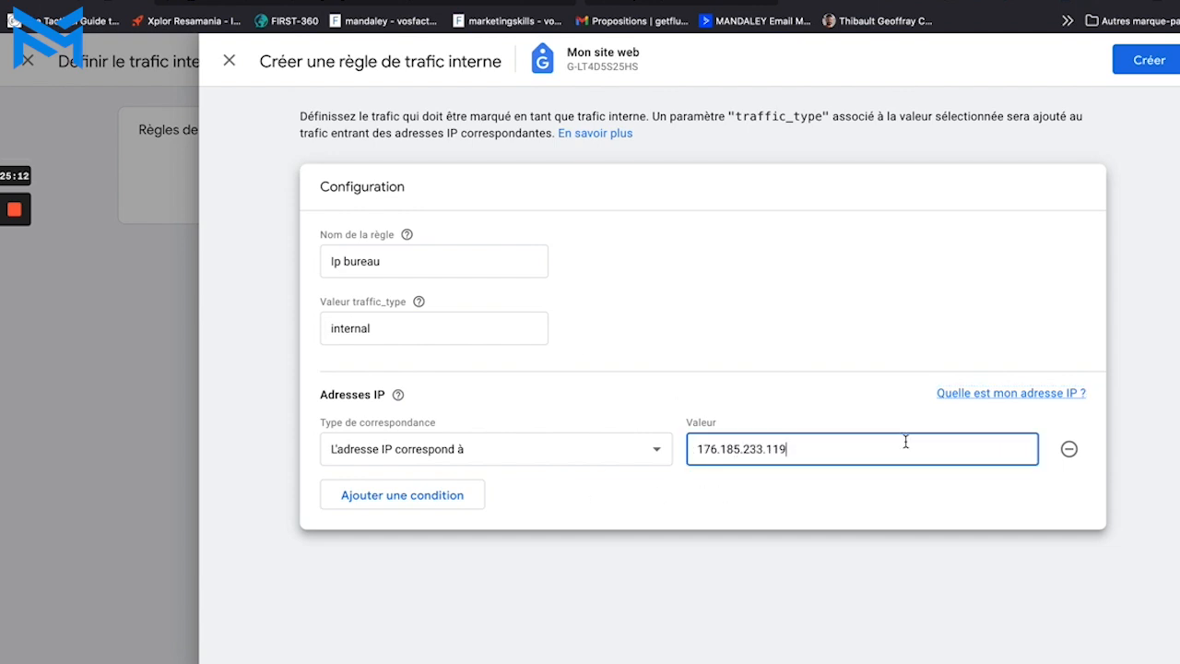
pyautogui.click(449, 498)
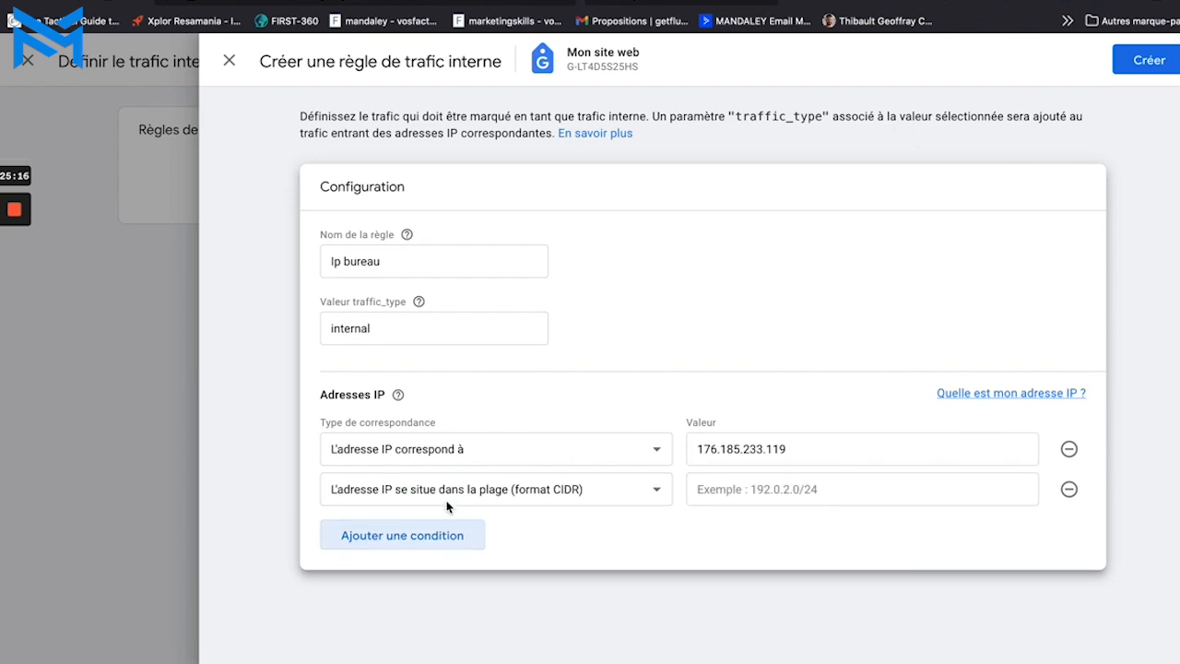
pyautogui.click(1070, 489)
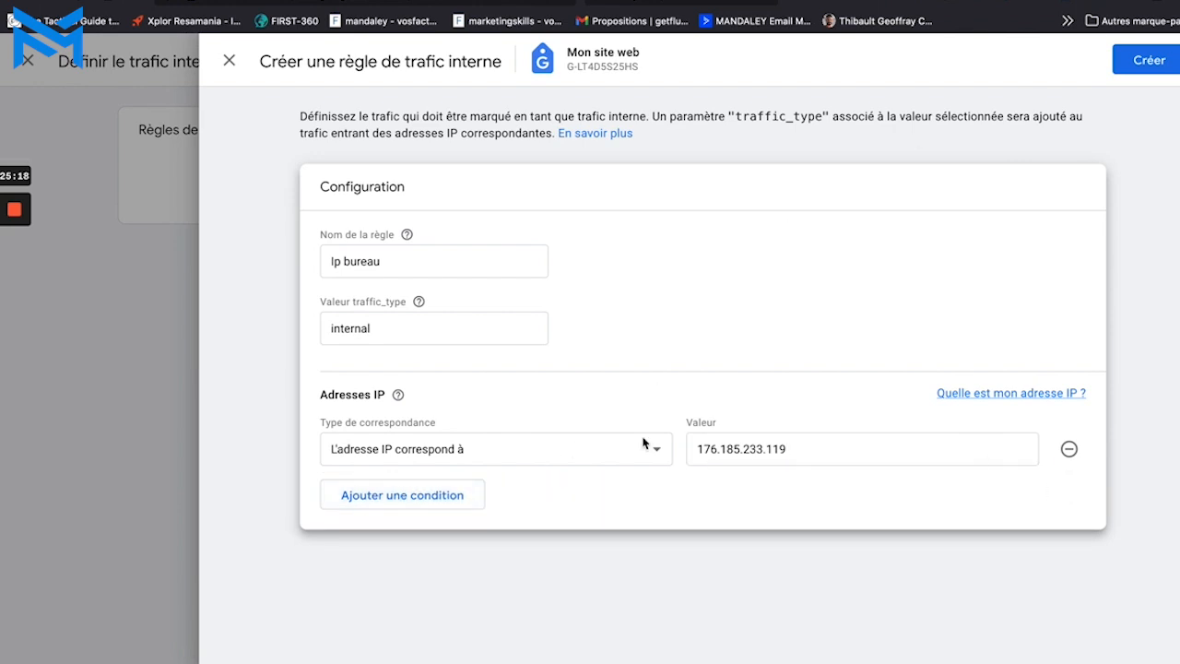
pyautogui.click(1149, 61)
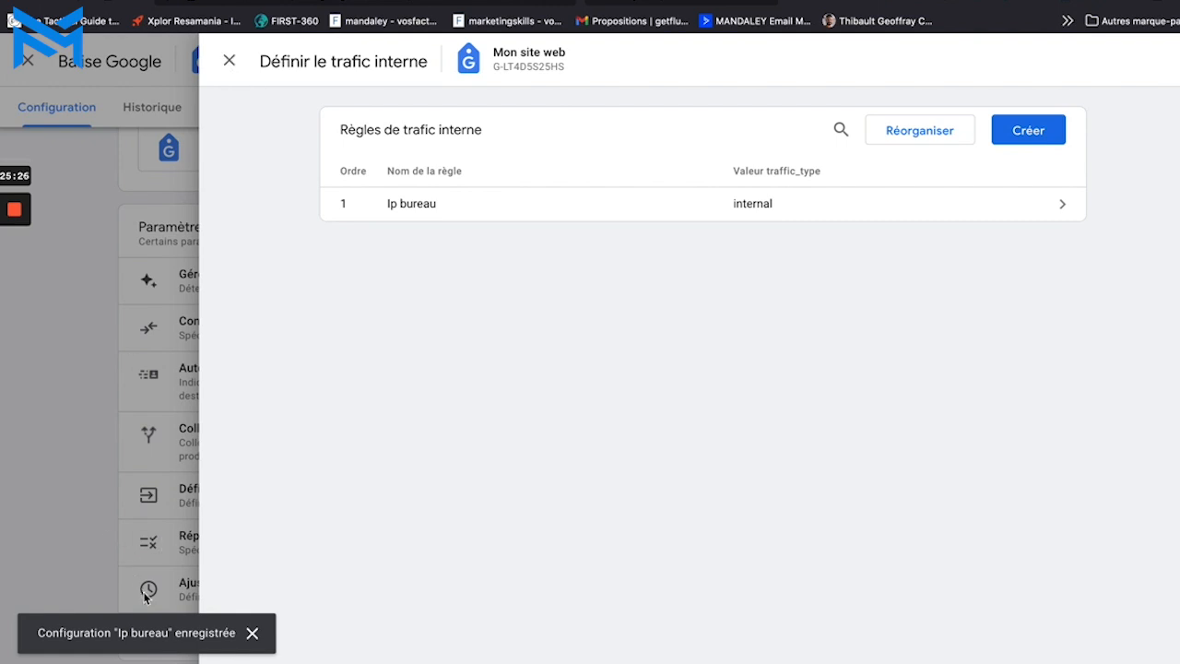
# Close the internal traffic definition, Google tag and stream details to return to the property's data streams list.
pyautogui.click(229, 60)
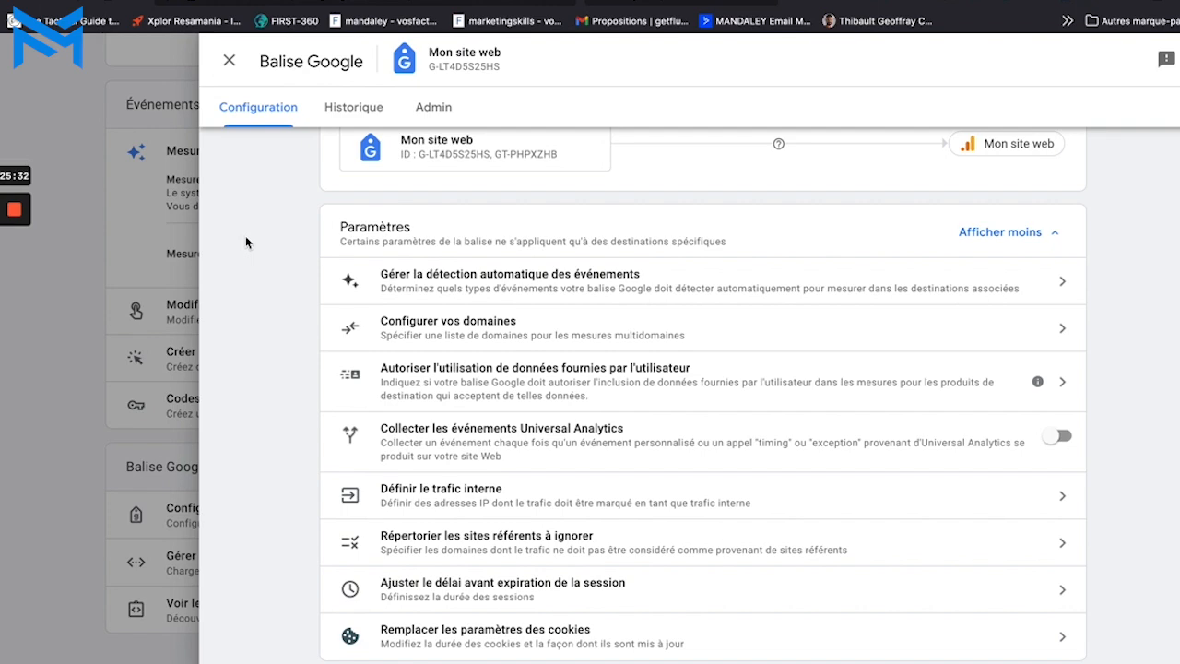
pyautogui.click(229, 60)
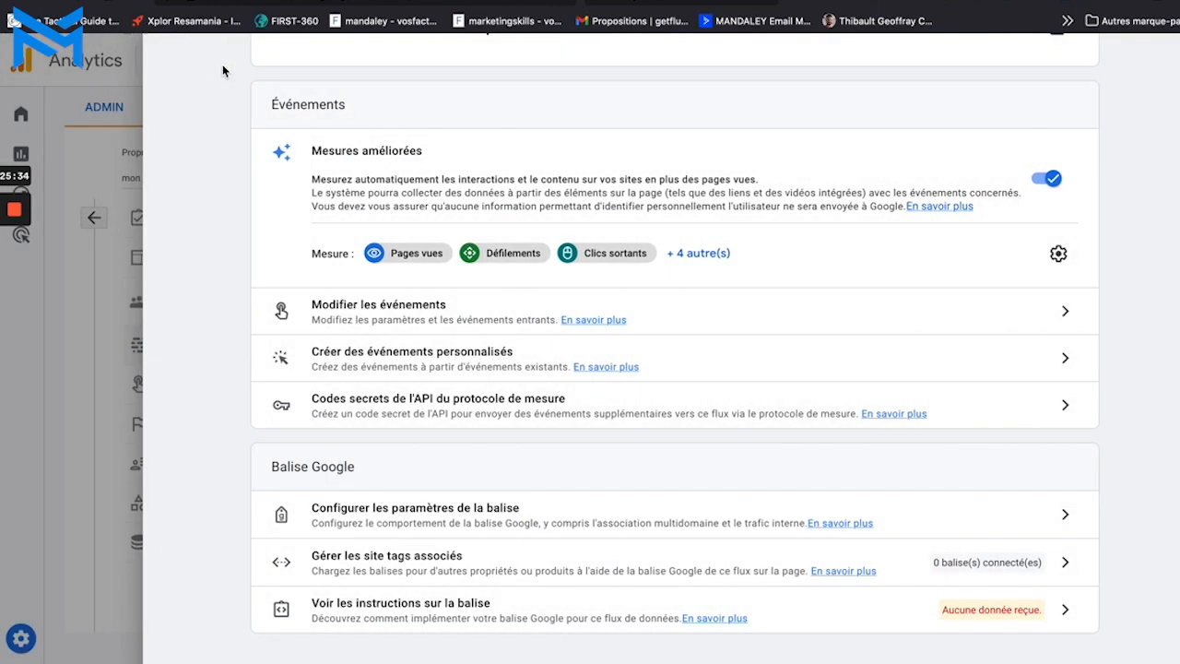
pyautogui.click(170, 65)
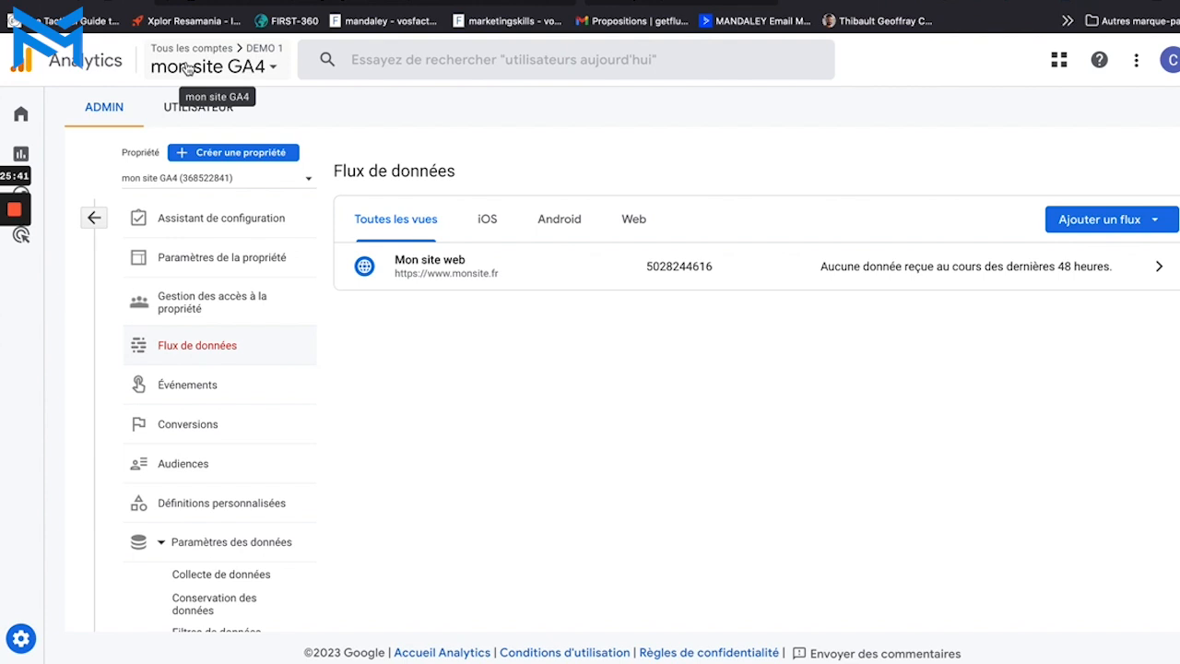
# Open the "Toutes les données du site Web" view of the DEMO 1 Universal Analytics property.
pyautogui.click(272, 68)
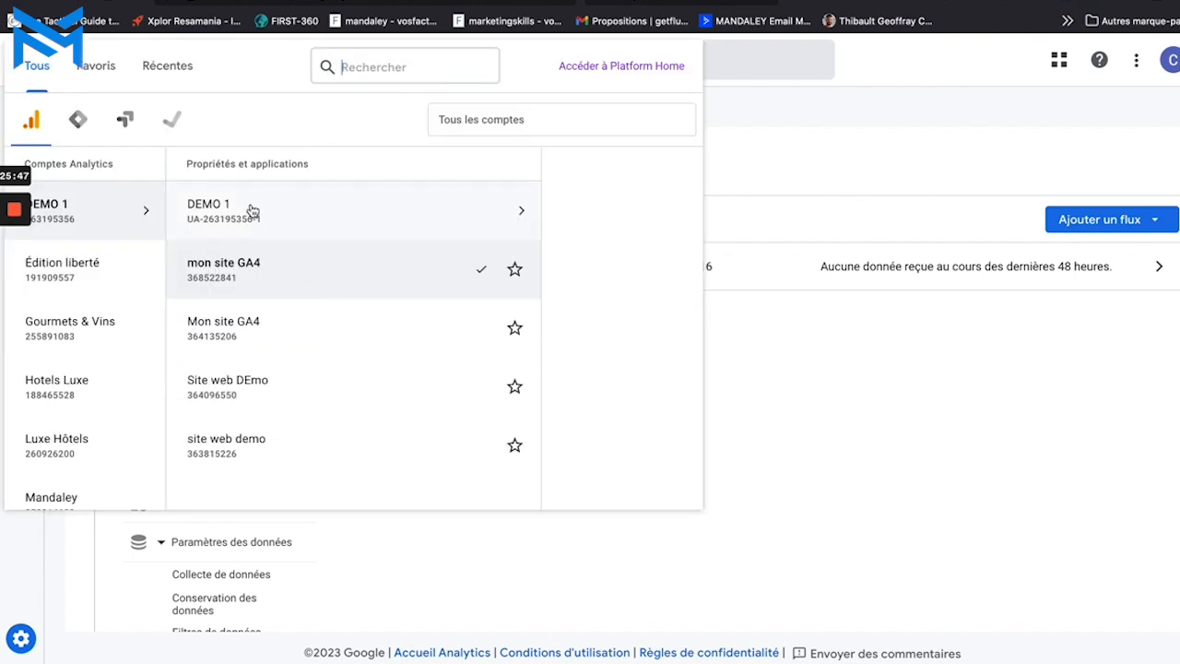
pyautogui.click(253, 212)
pyautogui.moveTo(635, 197)
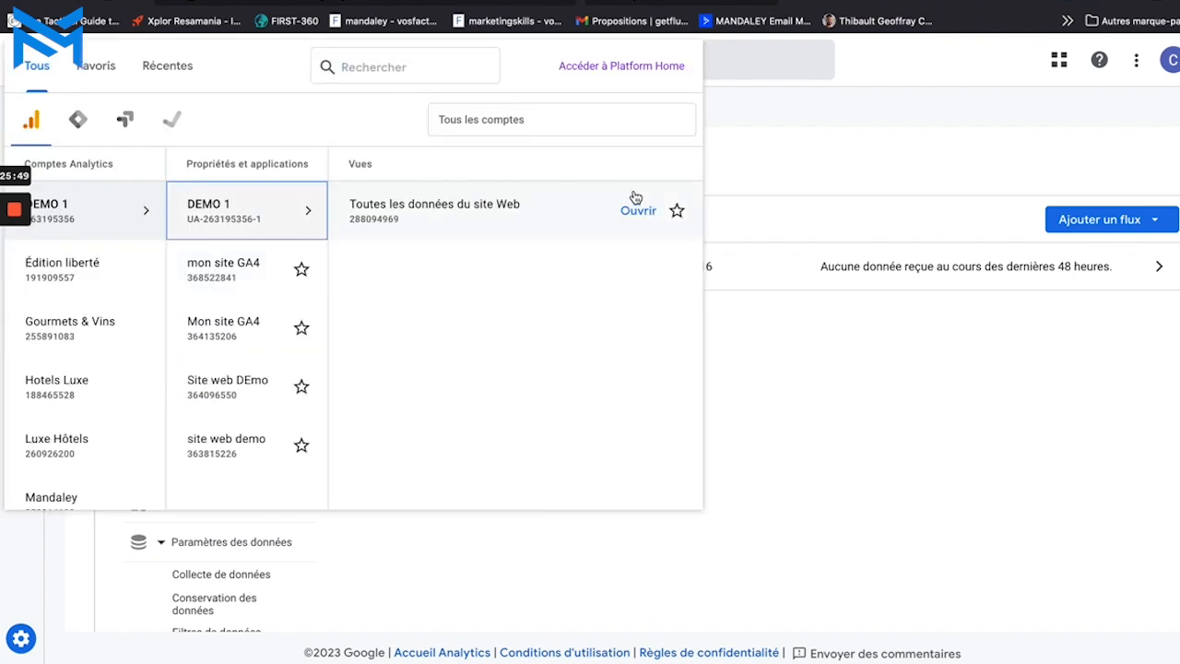
pyautogui.click(511, 215)
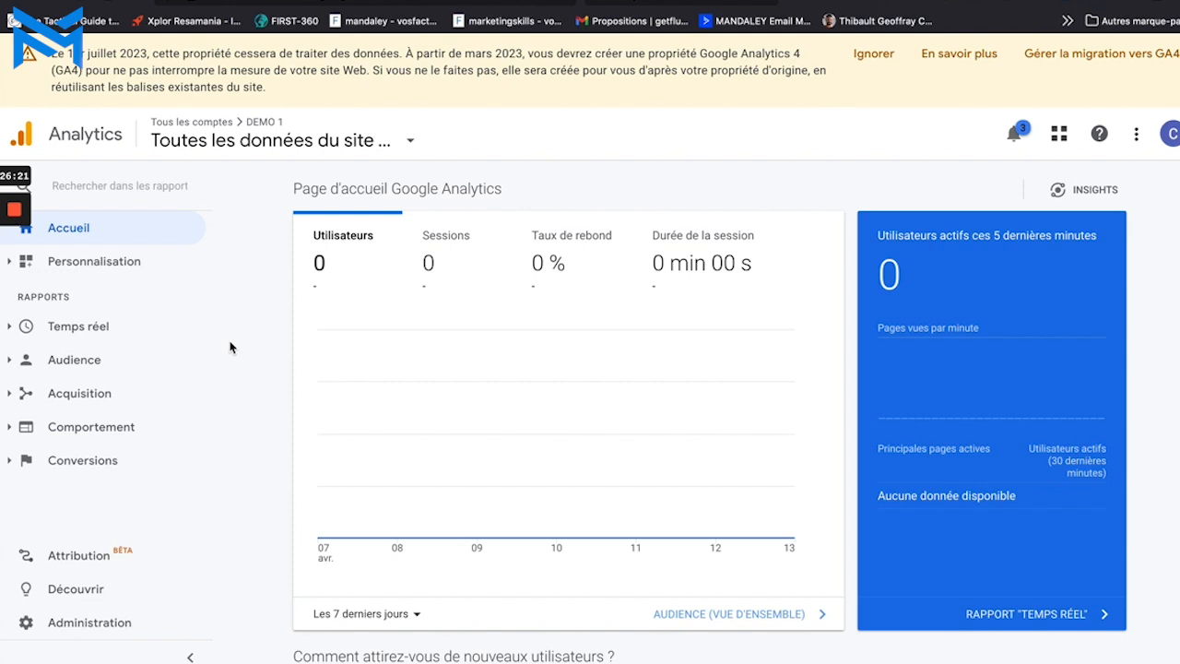
# Show the custom reports under Personnalisation and open the form for a new custom report.
pyautogui.click(150, 263)
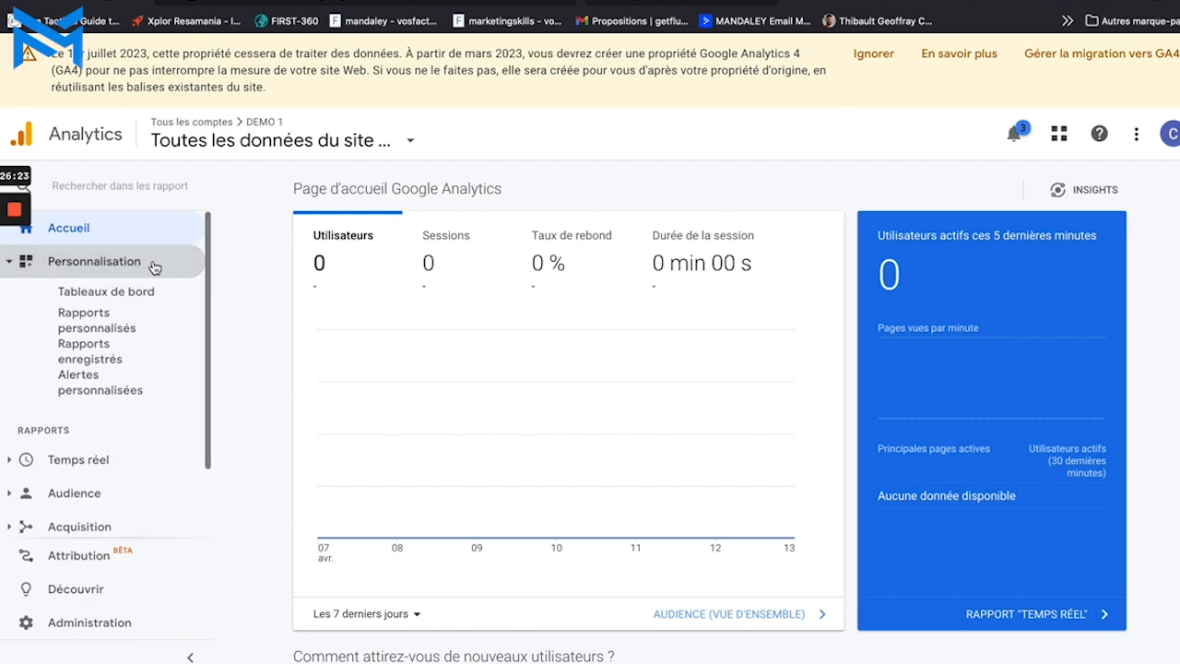
pyautogui.click(93, 330)
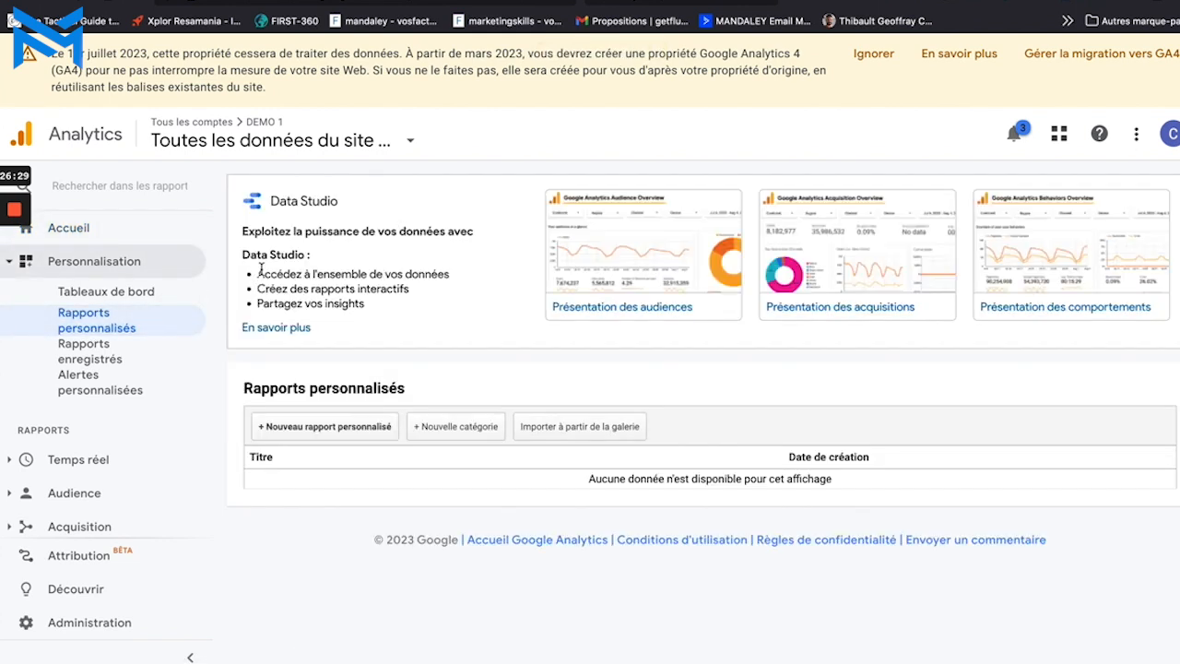
pyautogui.click(305, 426)
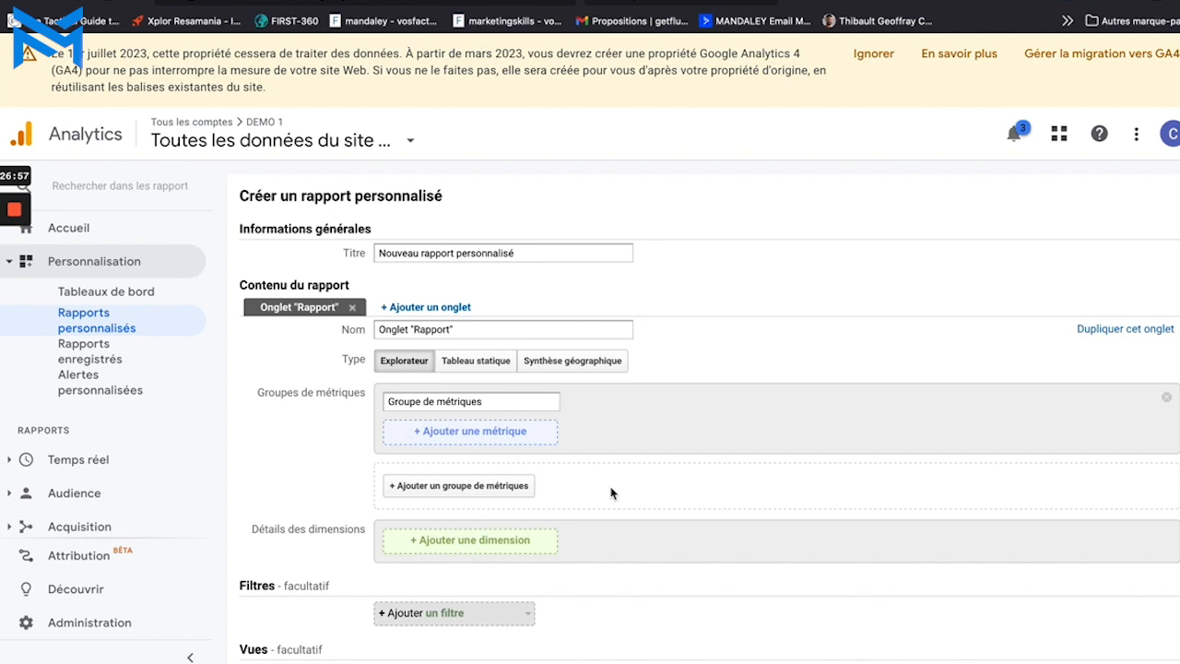
# Switch back to the "mon site GA4" property of the DEMO 1 account and open its administration page.
pyautogui.click(403, 138)
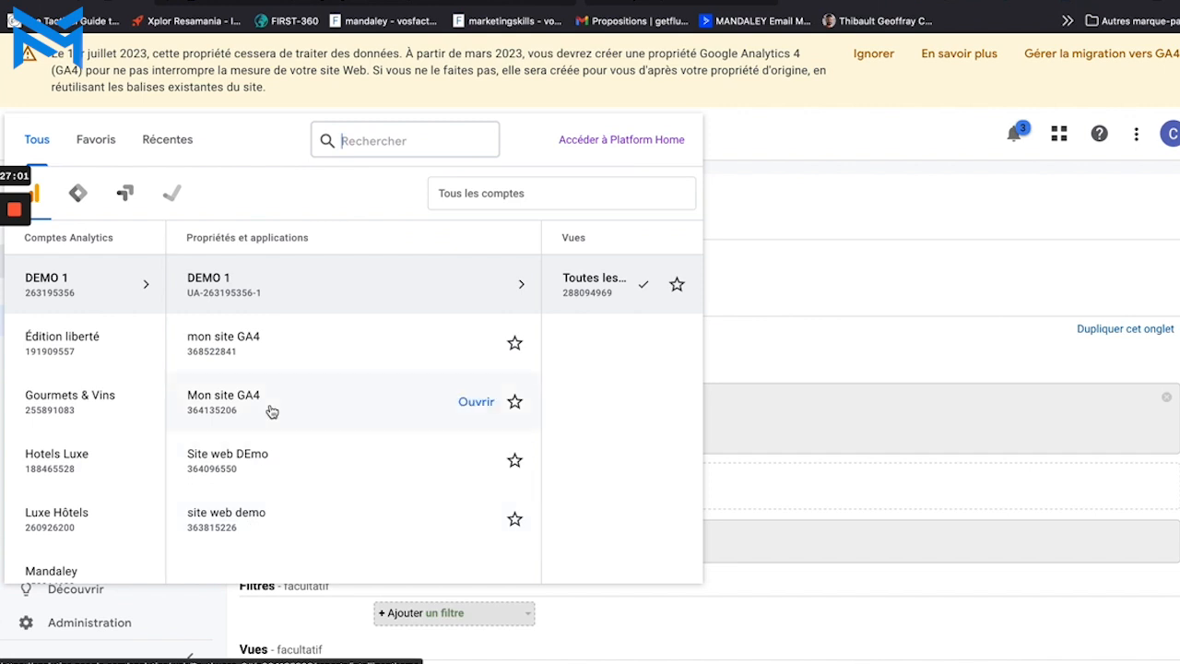
pyautogui.click(277, 345)
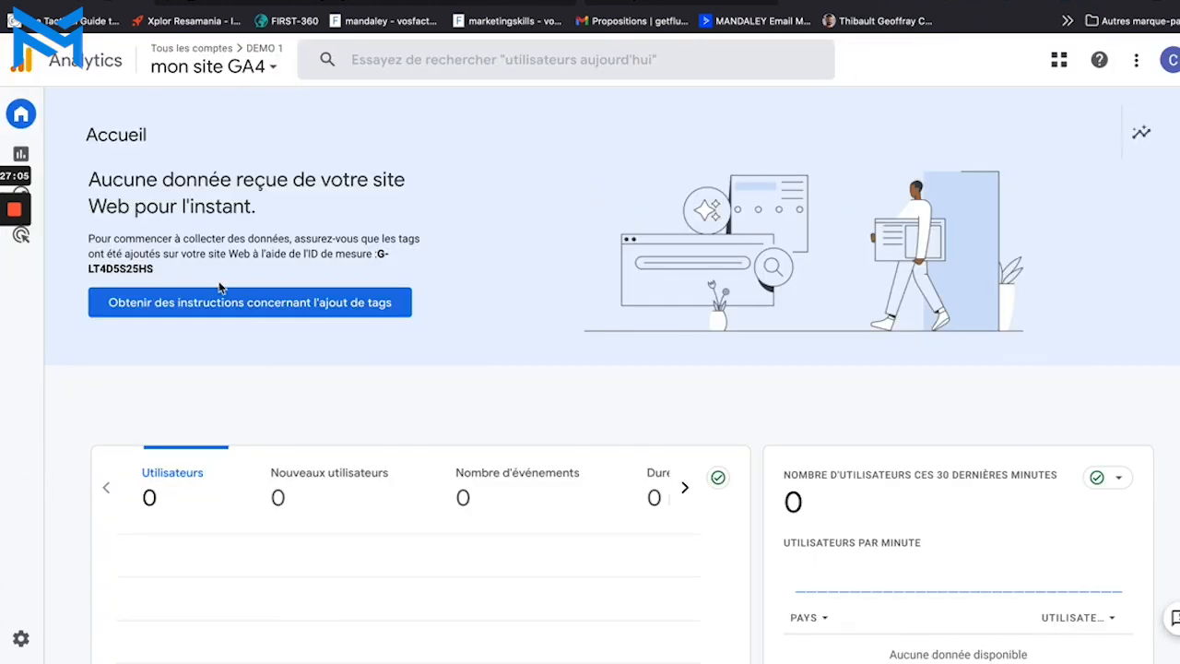
pyautogui.moveTo(37, 194)
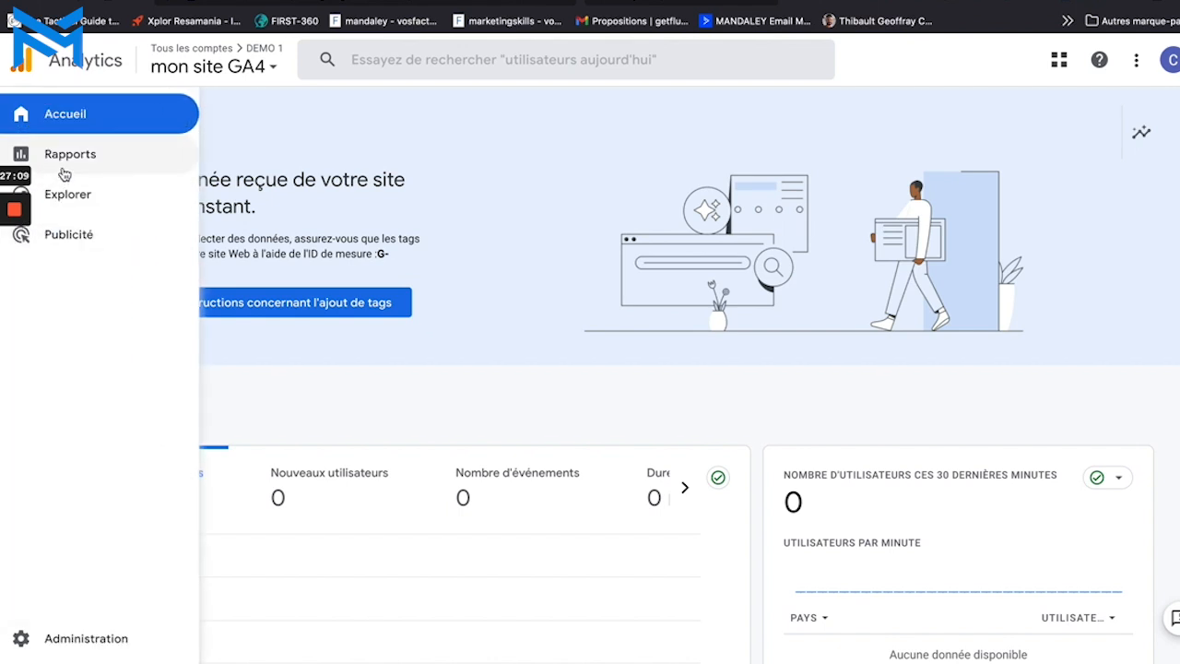
pyautogui.click(53, 646)
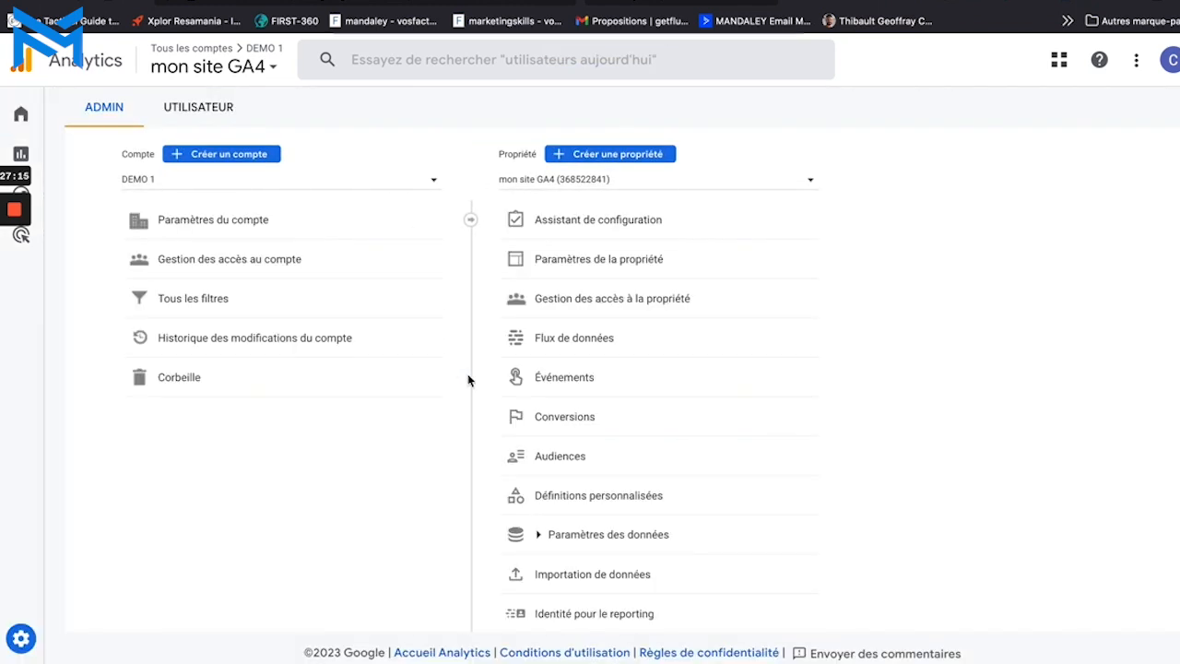
# Review the property's administration options and open its Conversions settings.
pyautogui.scroll(-3, 827, 255)
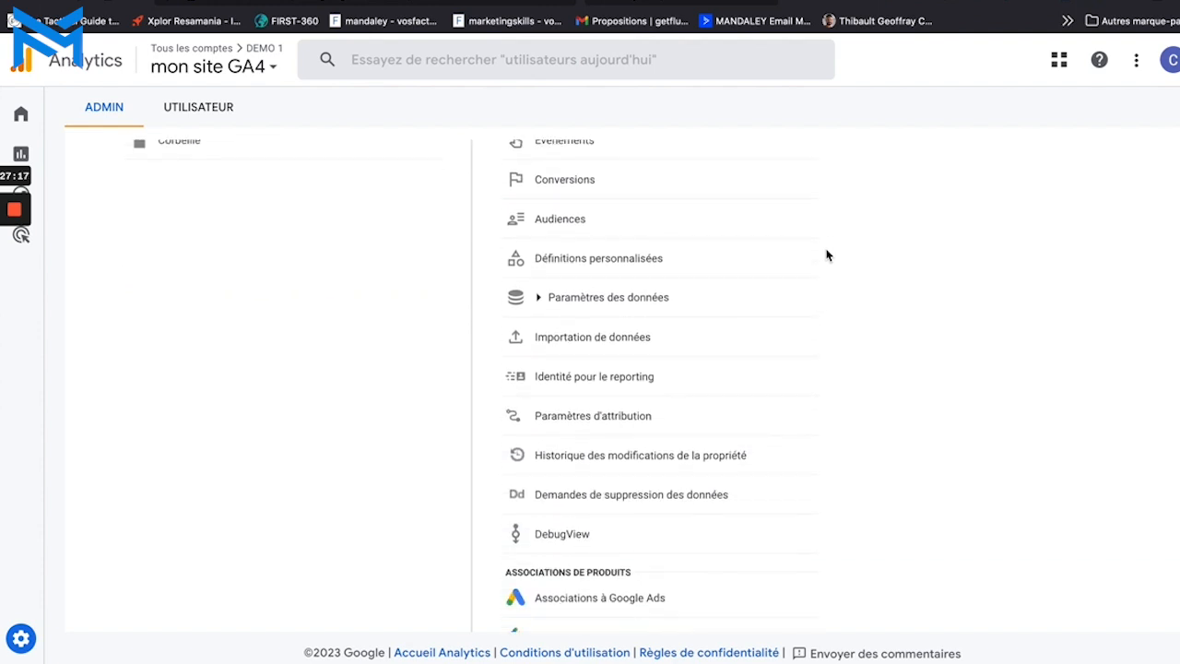
pyautogui.scroll(2, 827, 256)
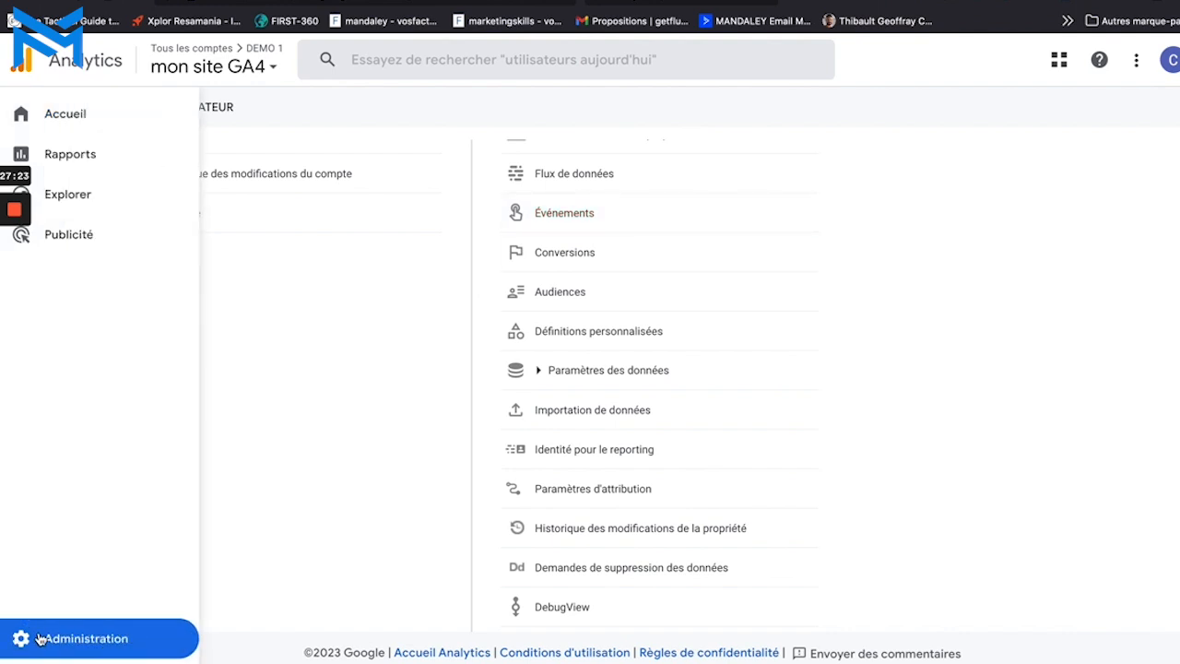
pyautogui.scroll(2, 784, 277)
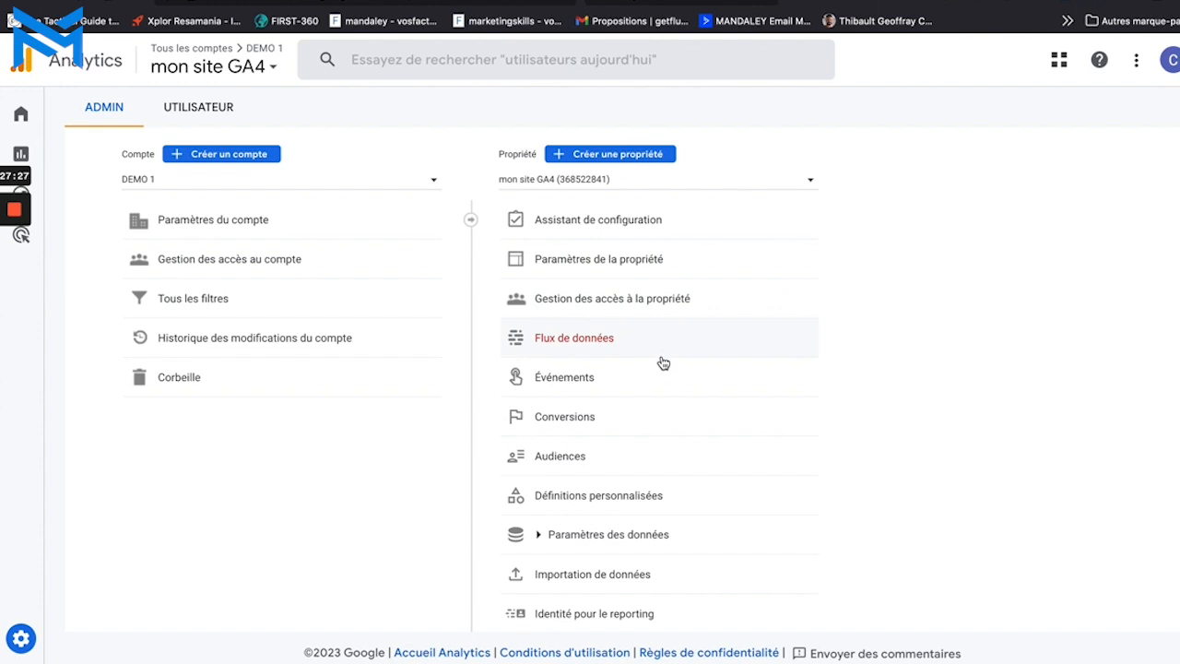
pyautogui.click(610, 414)
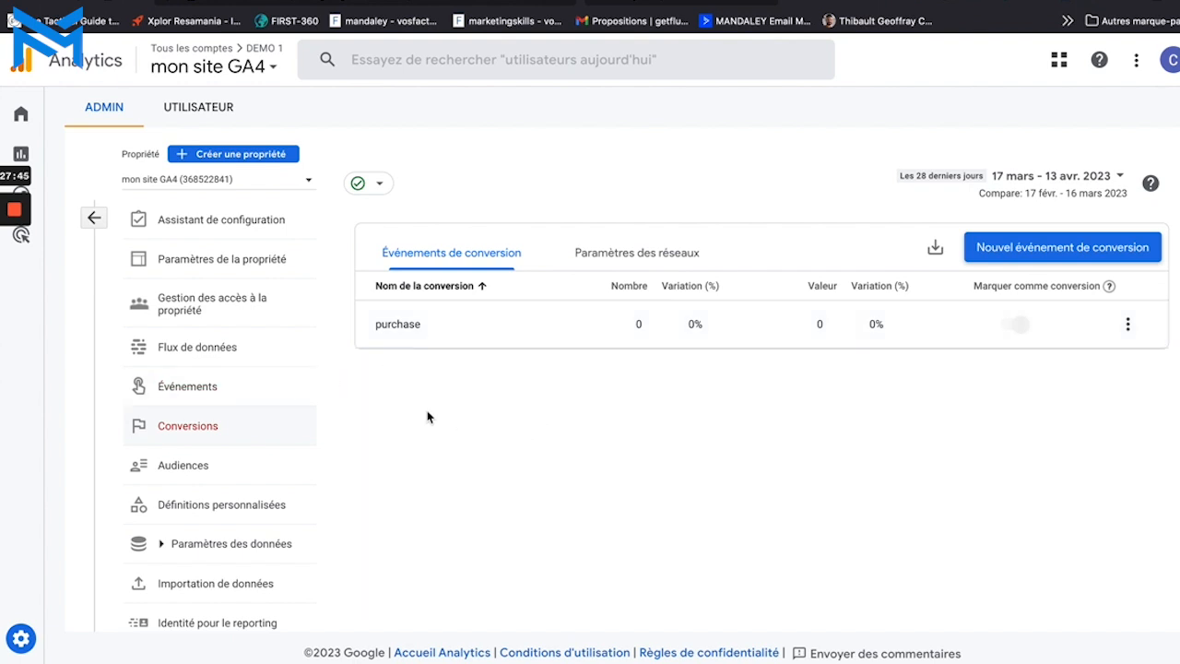
# Start a new custom event for the "Mon site web" stream from the property's Événements settings and name it mon_event.
pyautogui.click(278, 388)
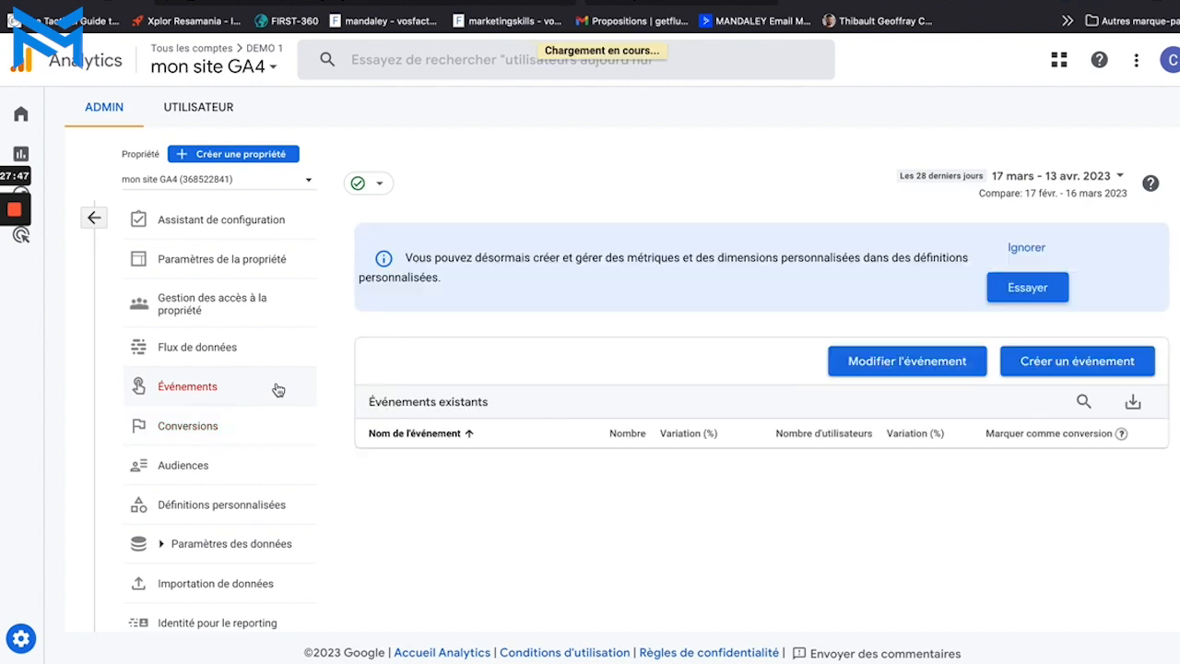
pyautogui.click(1101, 372)
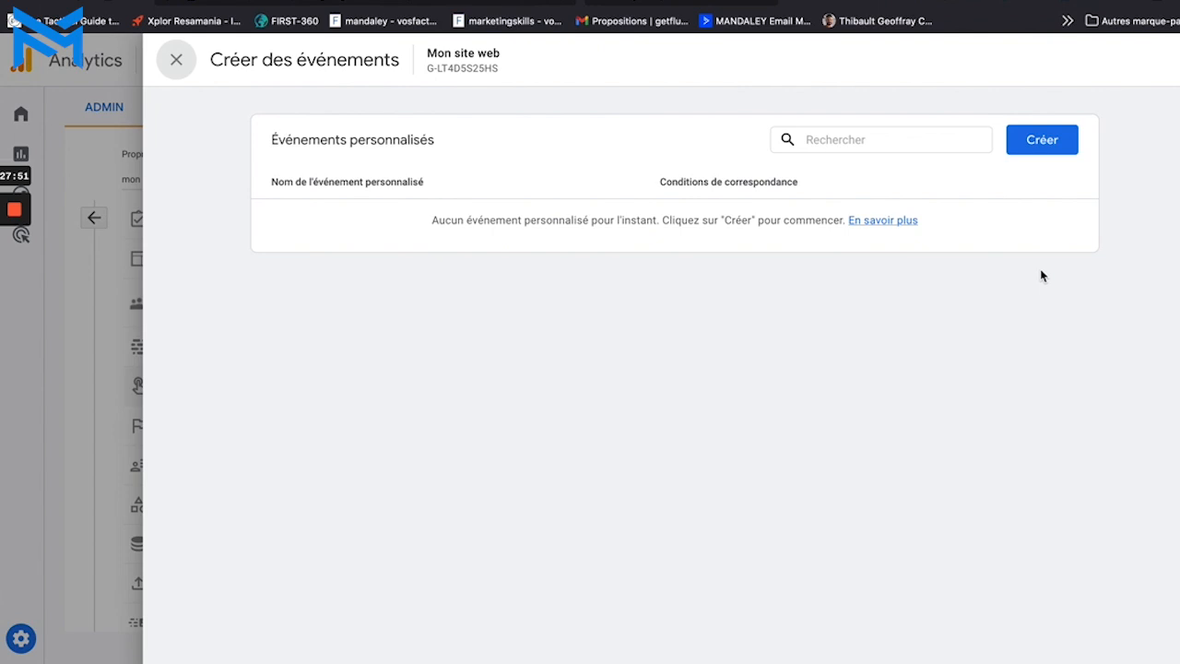
pyautogui.click(1050, 145)
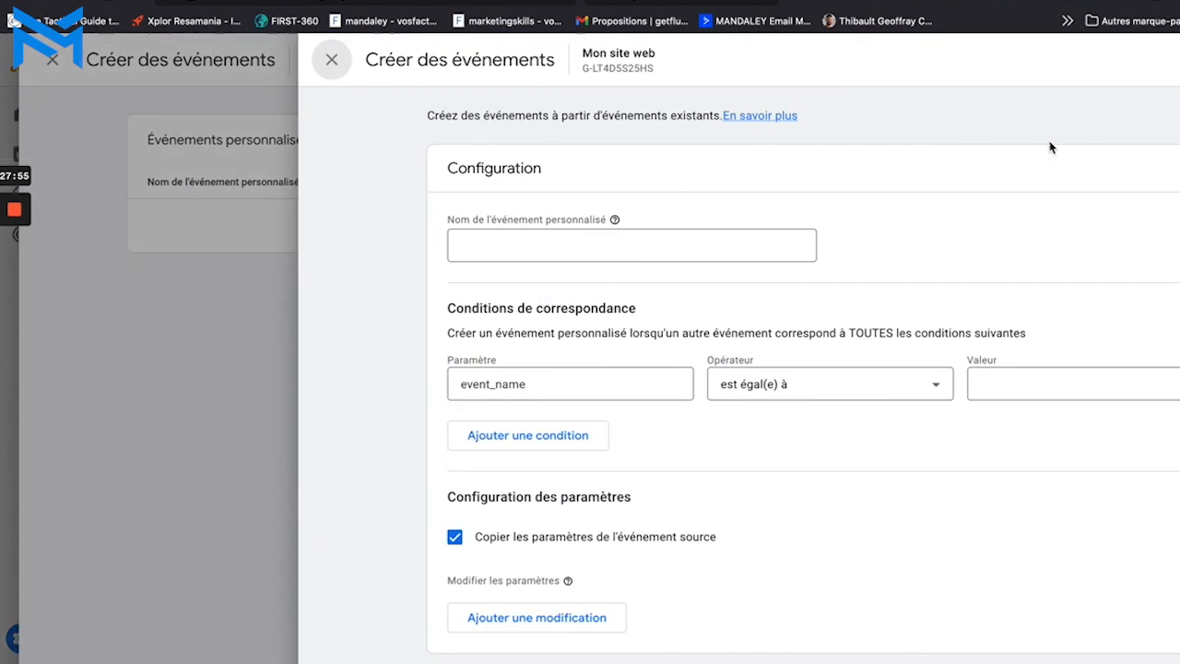
pyautogui.click(587, 242)
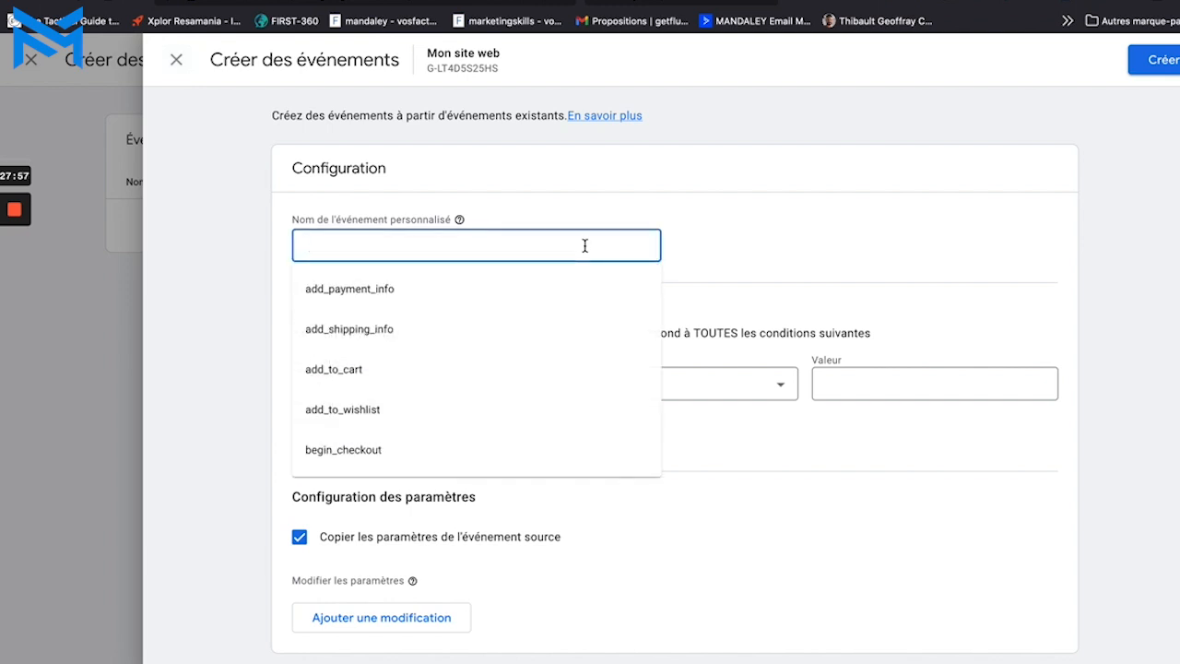
pyautogui.write('mon_')
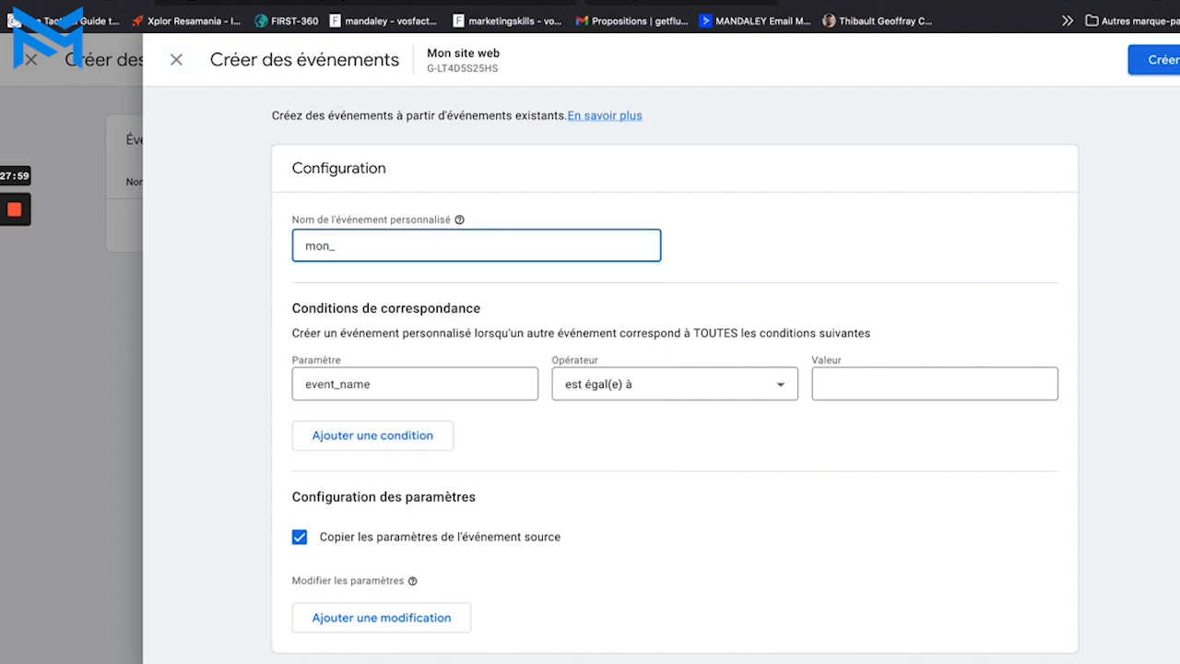
pyautogui.write('event')
pyautogui.moveTo(328, 245); pyautogui.dragTo(335, 245)
pyautogui.click(972, 391)
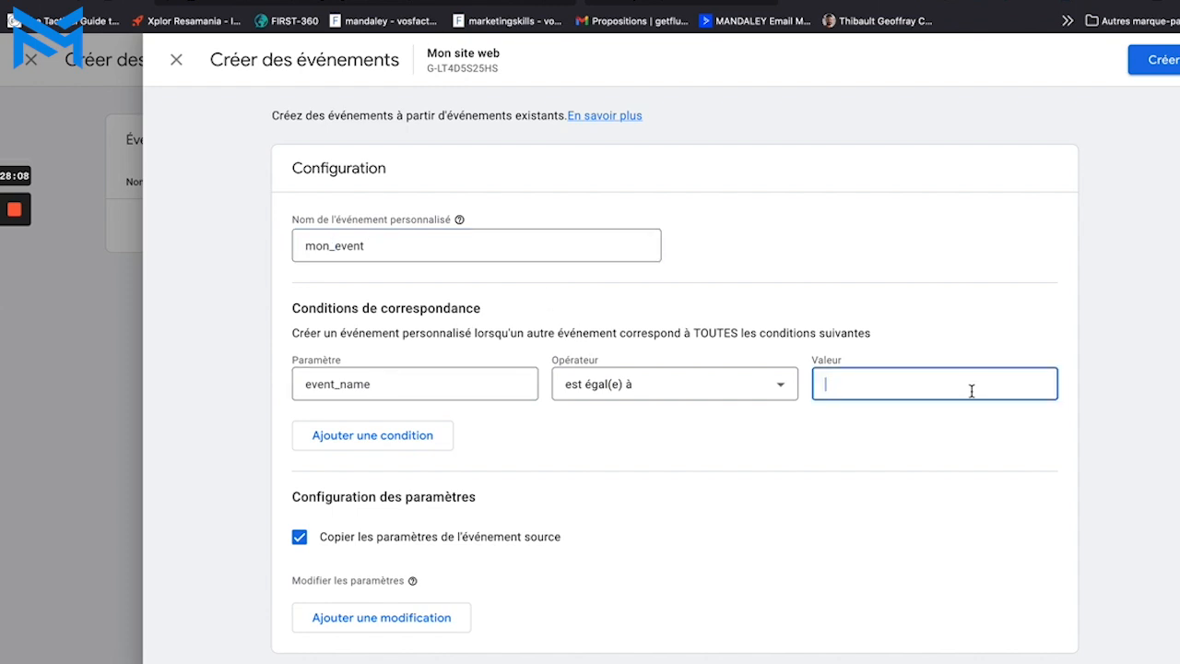
pyautogui.click(432, 379)
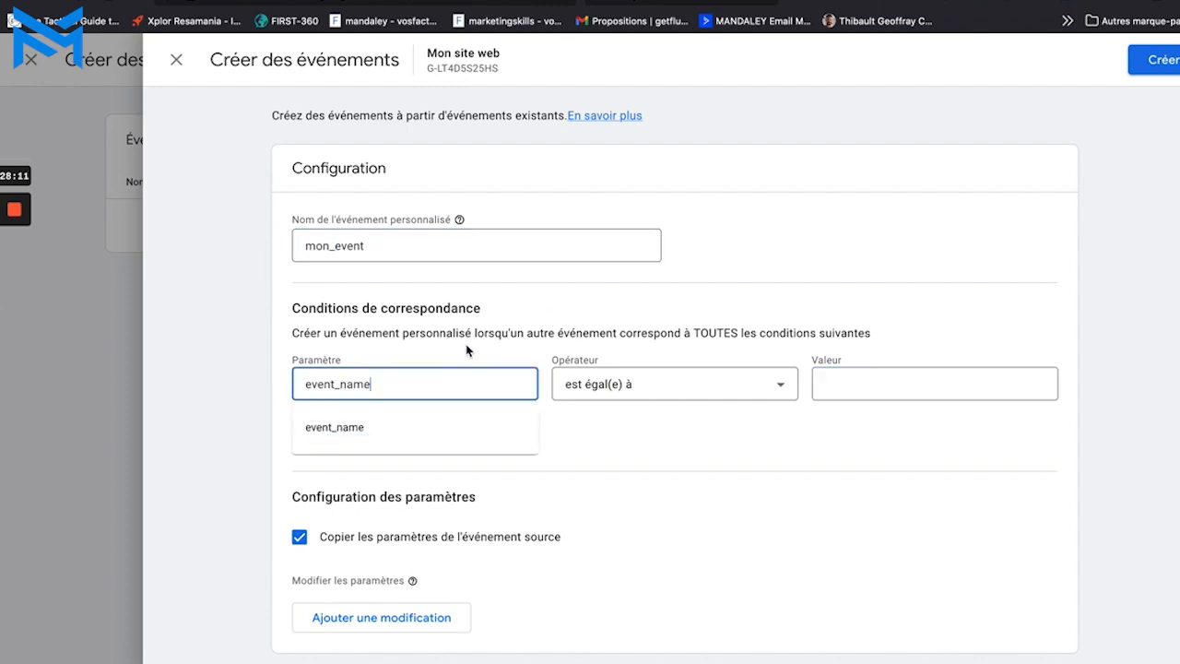
pyautogui.click(857, 385)
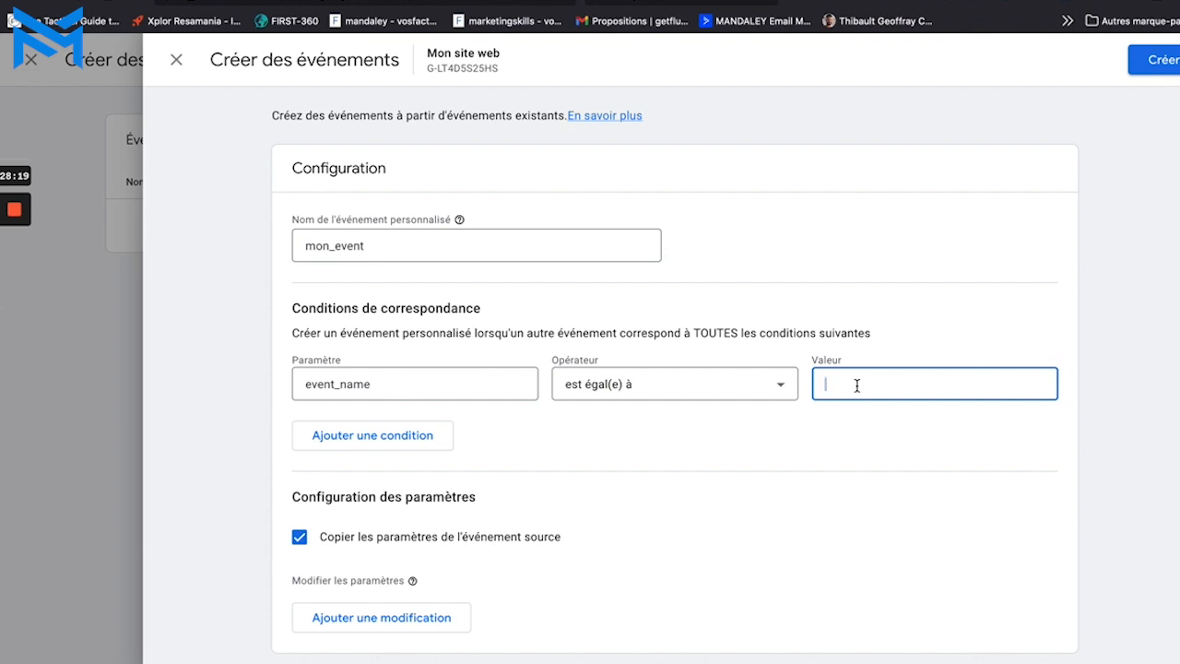
pyautogui.write('w.url.frl.fr')
pyautogui.click(1158, 71)
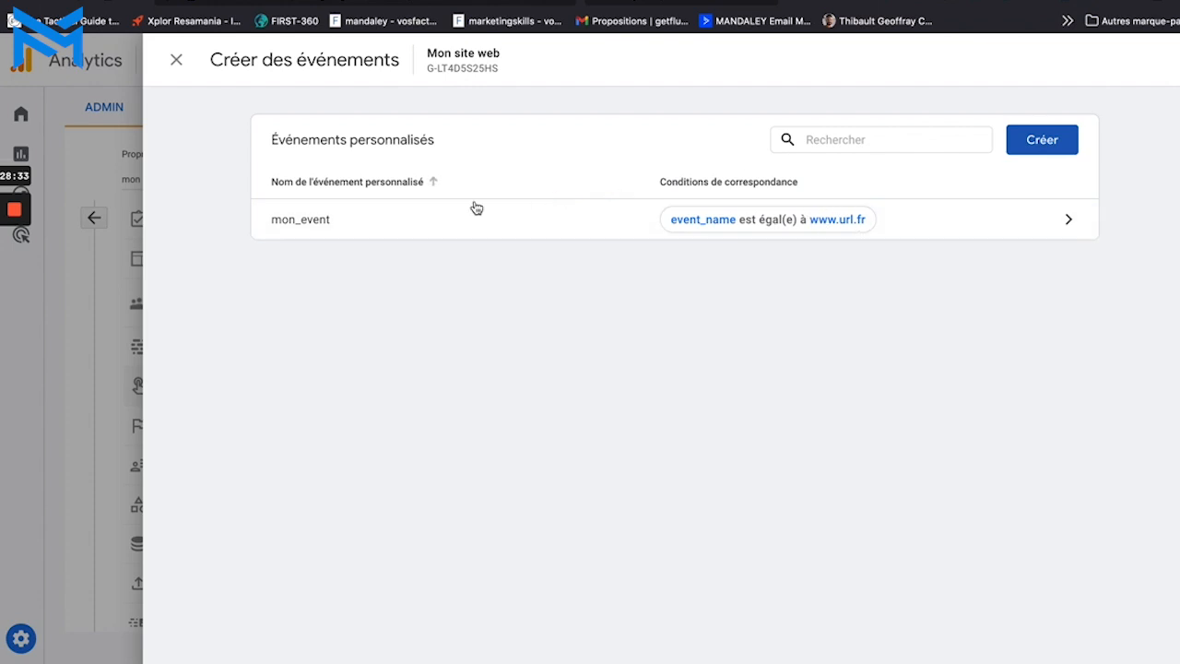
# Reopen the mon_event custom event to check its name, then close it and the custom events list.
pyautogui.moveTo(337, 227); pyautogui.dragTo(269, 225)
pyautogui.click(270, 225)
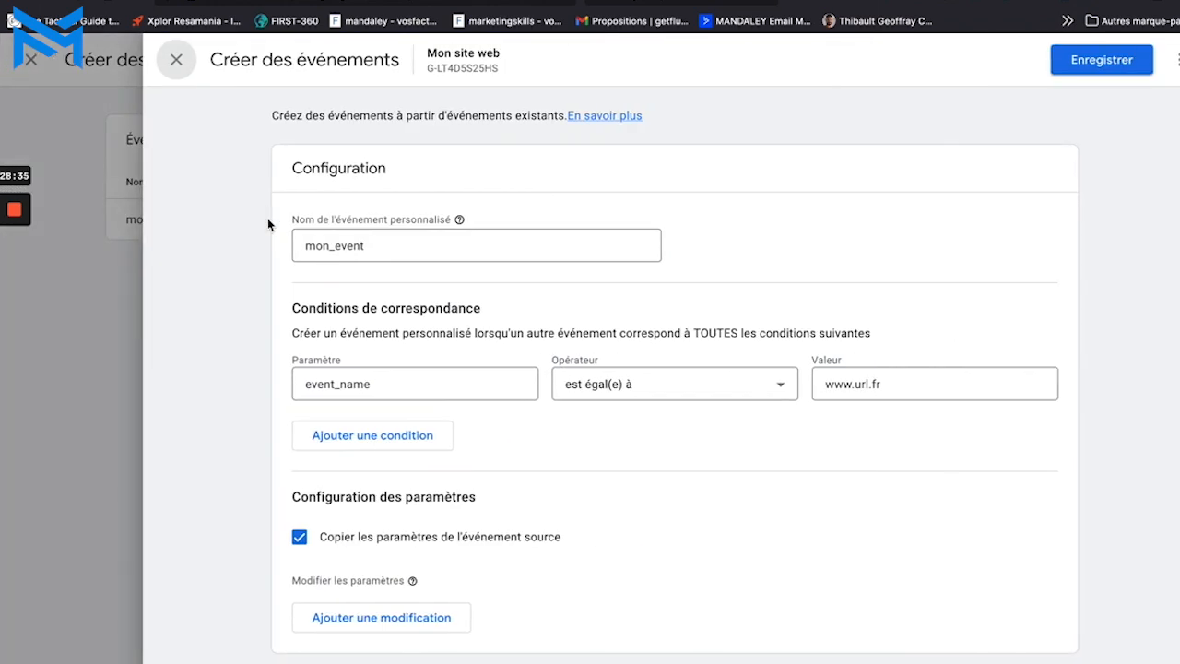
pyautogui.moveTo(437, 265); pyautogui.dragTo(218, 231)
pyautogui.click(381, 246)
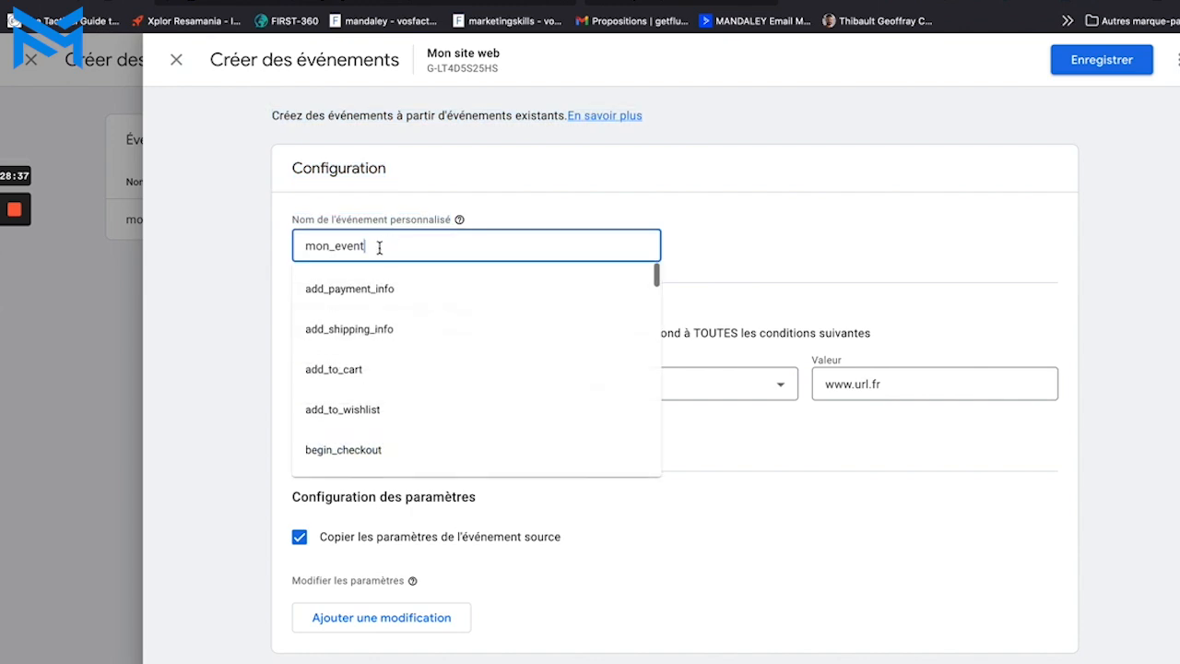
pyautogui.moveTo(381, 246); pyautogui.dragTo(280, 244)
pyautogui.click(280, 243)
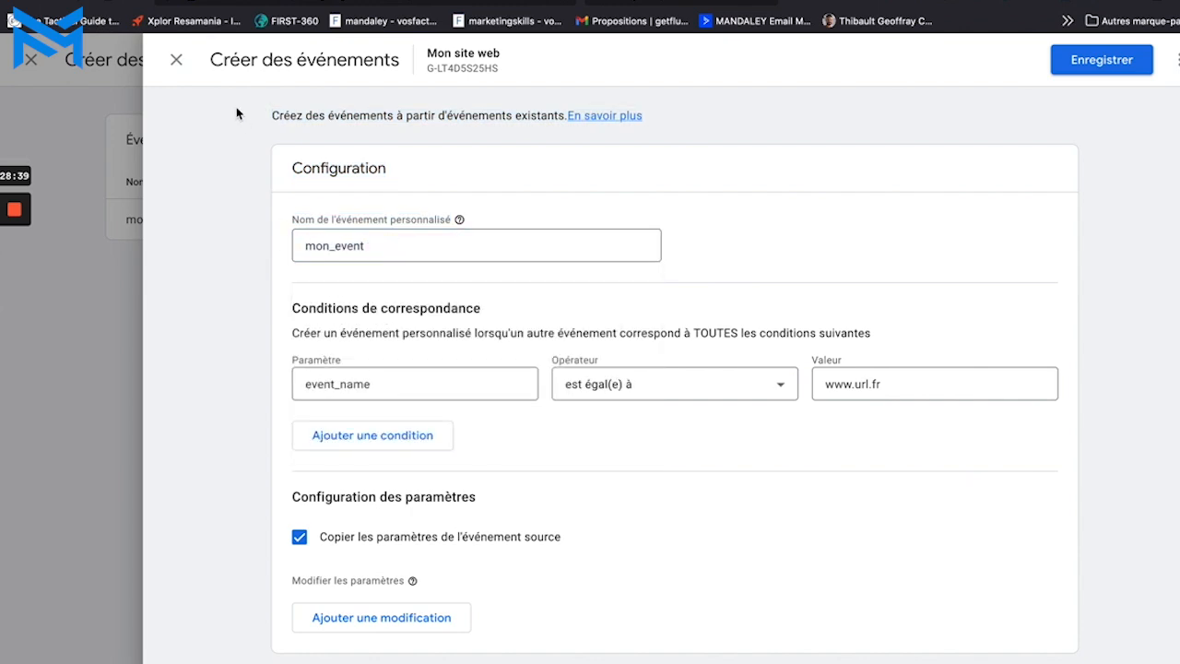
pyautogui.click(176, 59)
pyautogui.click(177, 59)
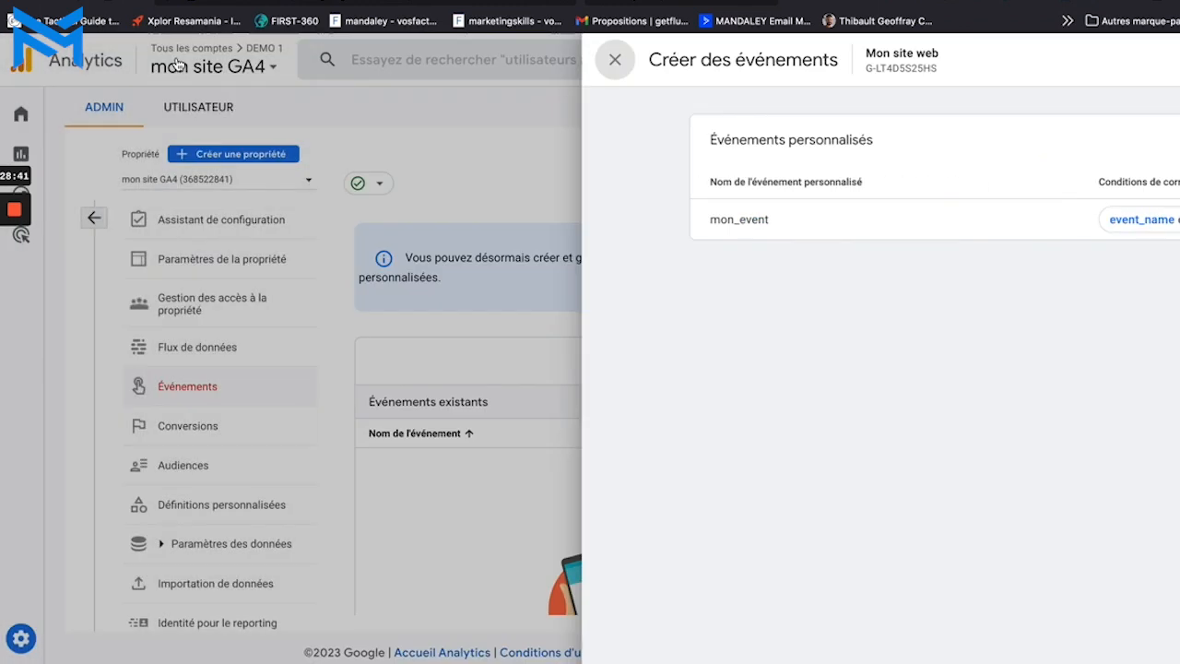
# Add a conversion event named mon_event in the Conversions settings and switch off its conversion marking.
pyautogui.click(259, 427)
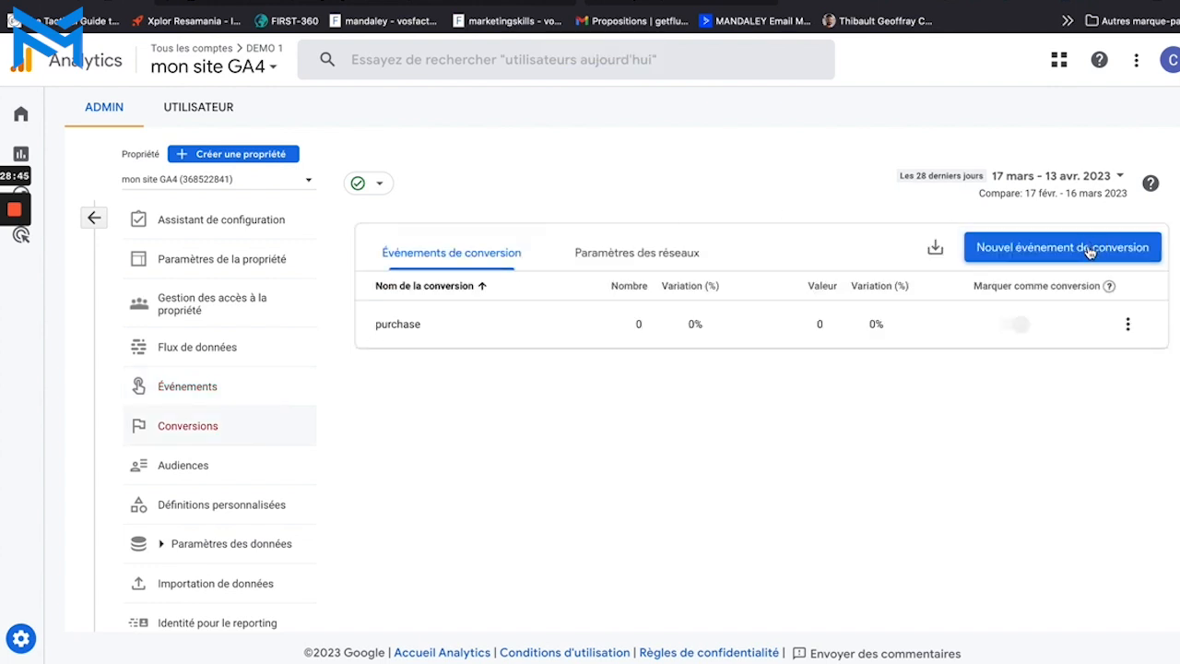
pyautogui.click(1091, 251)
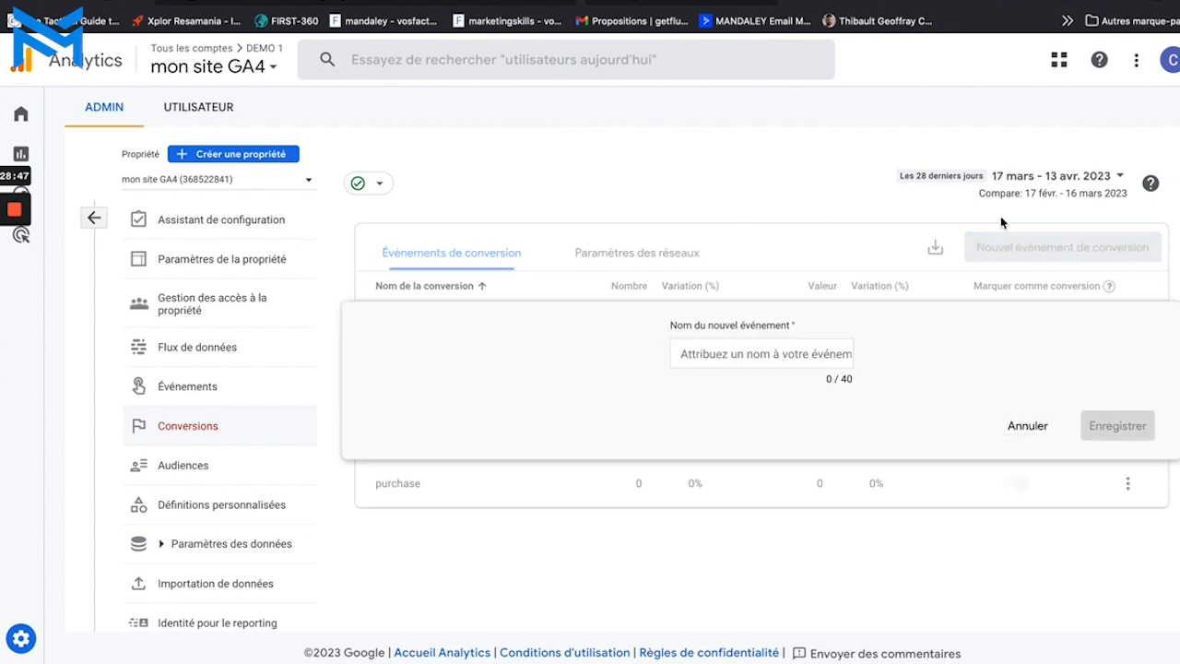
pyautogui.click(770, 343)
pyautogui.write('mon_event')
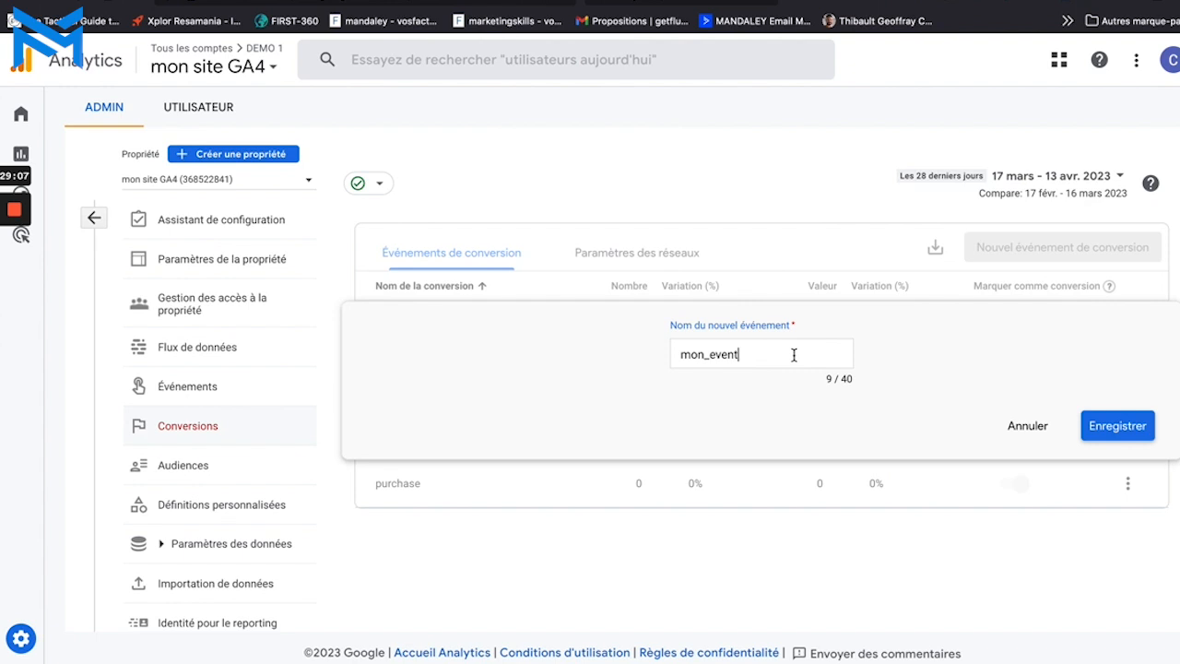
pyautogui.click(1111, 427)
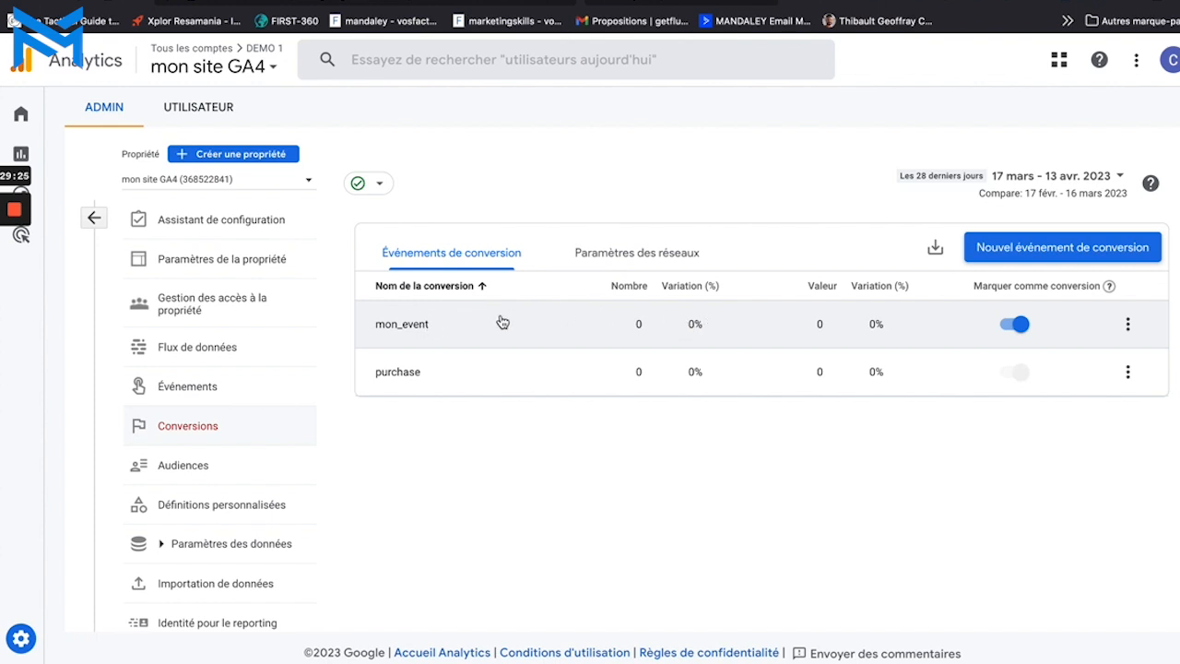
pyautogui.click(1012, 325)
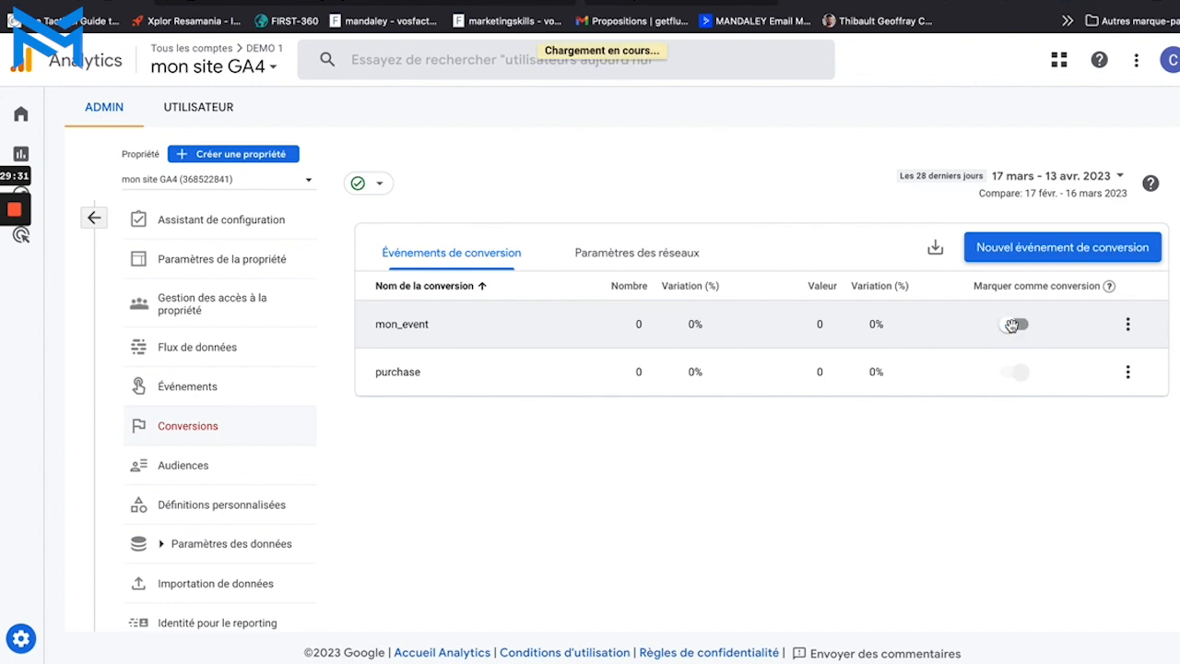